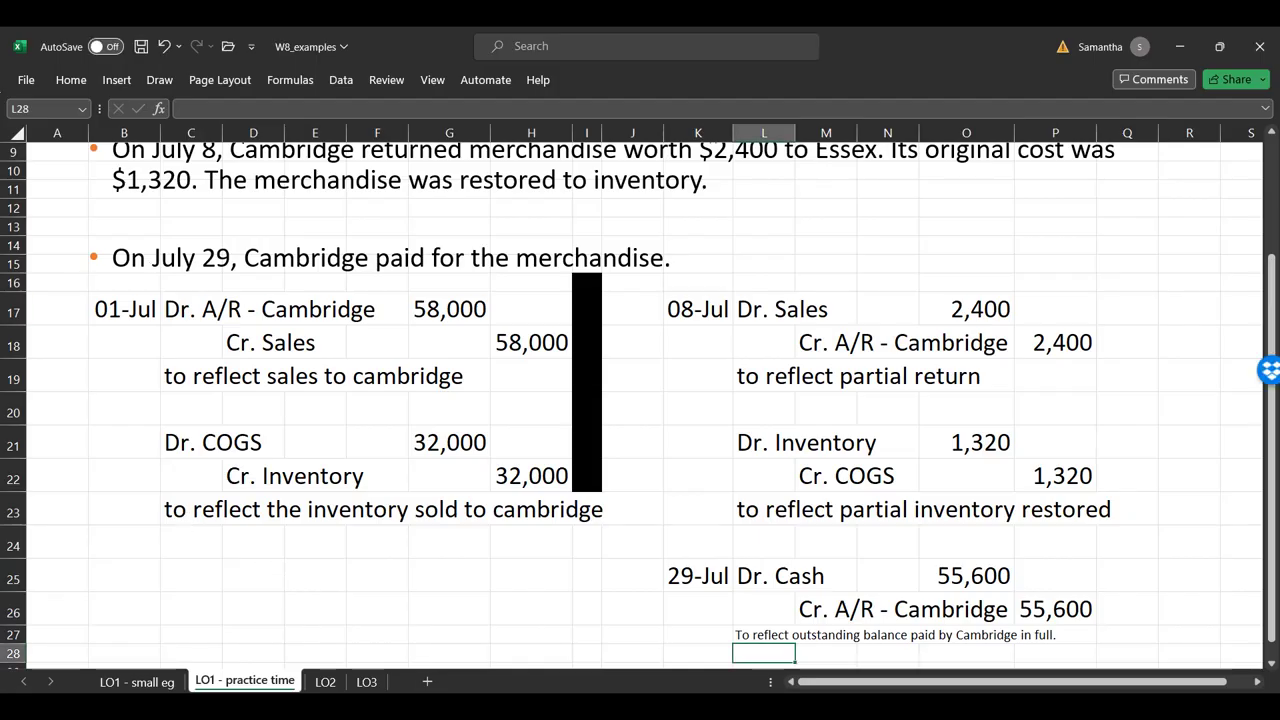
Insert a new worksheet and type 'LO2 - small eg' as its tab name
left_click(427, 681)
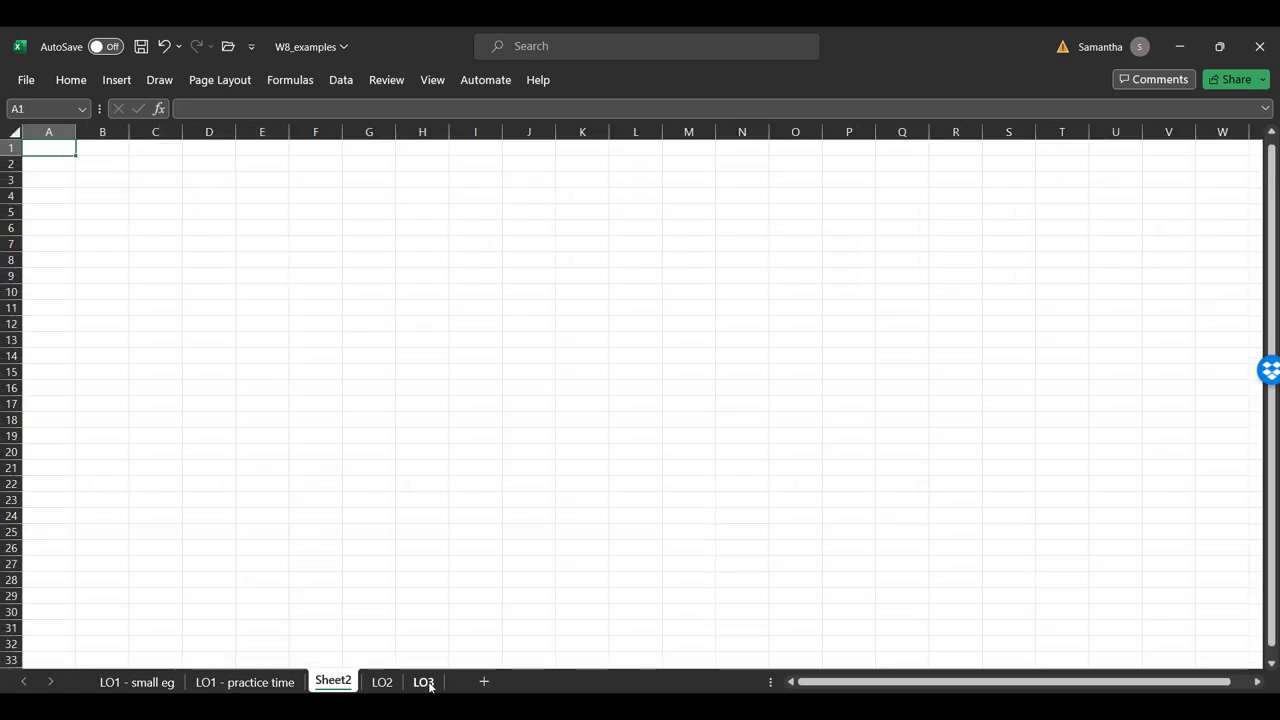
right_click(347, 683)
left_click(412, 466)
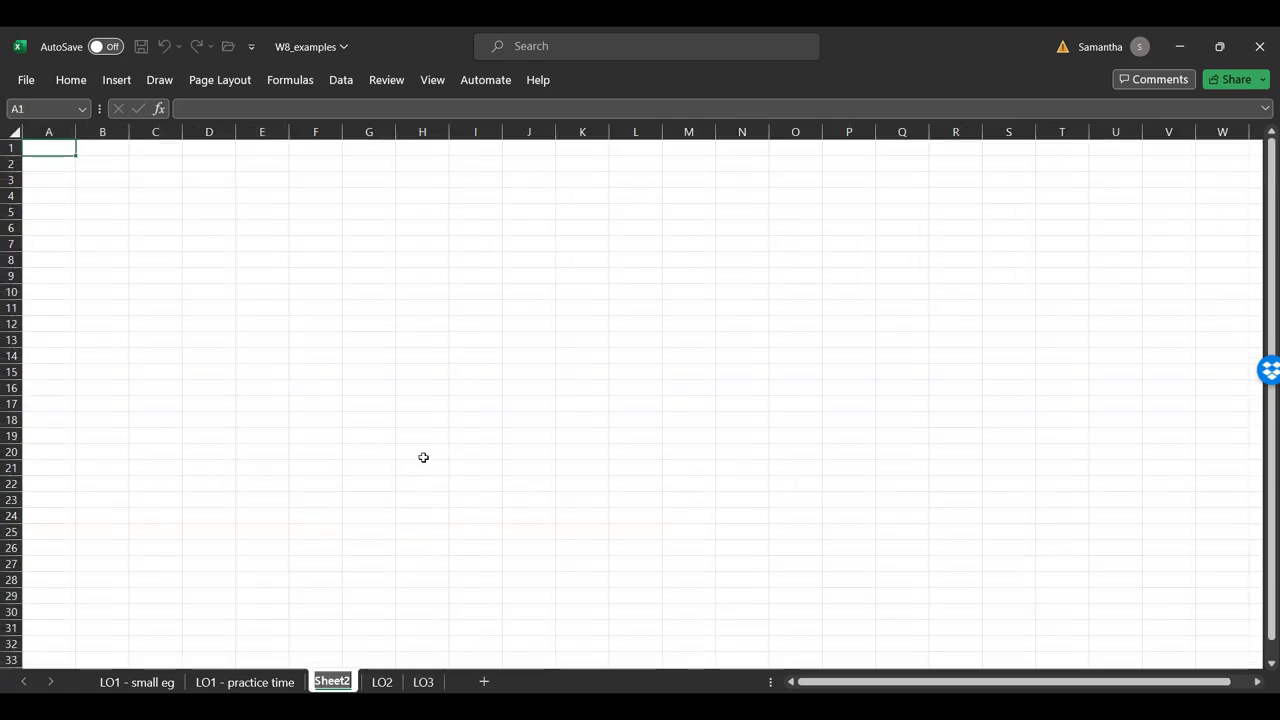
type("LO2 =")
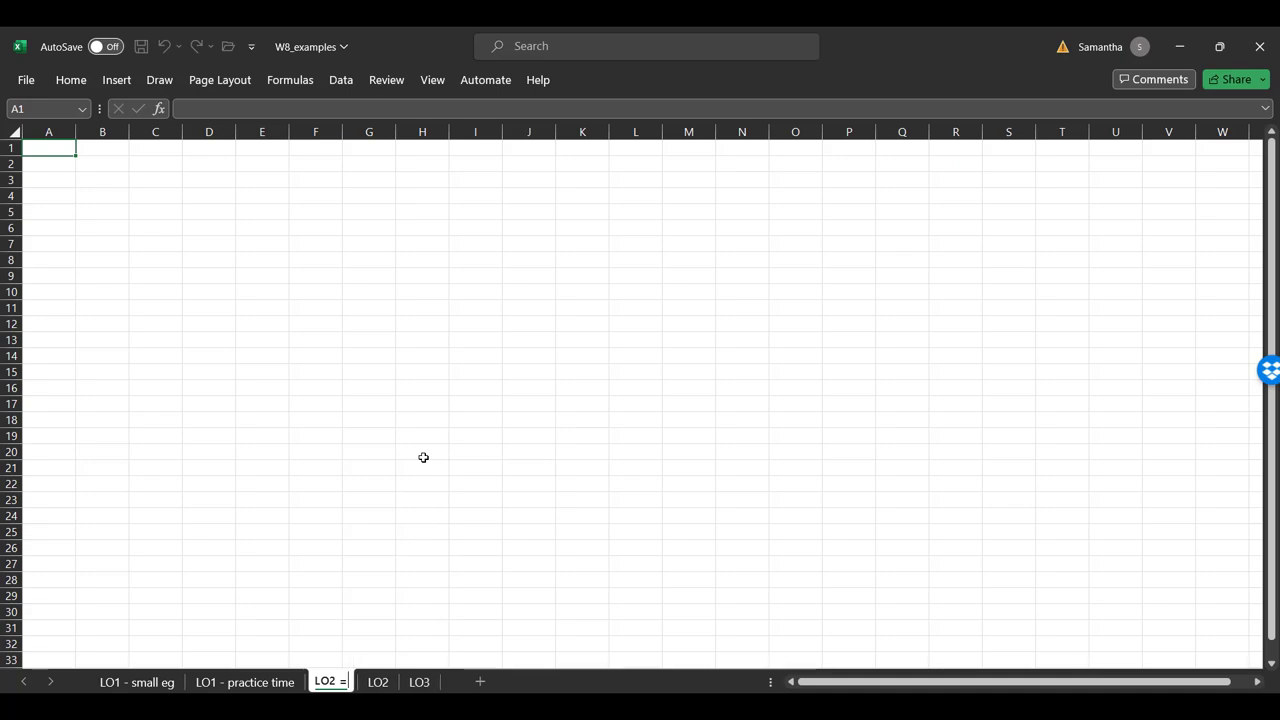
key("BackSpace")
type("- small eg")
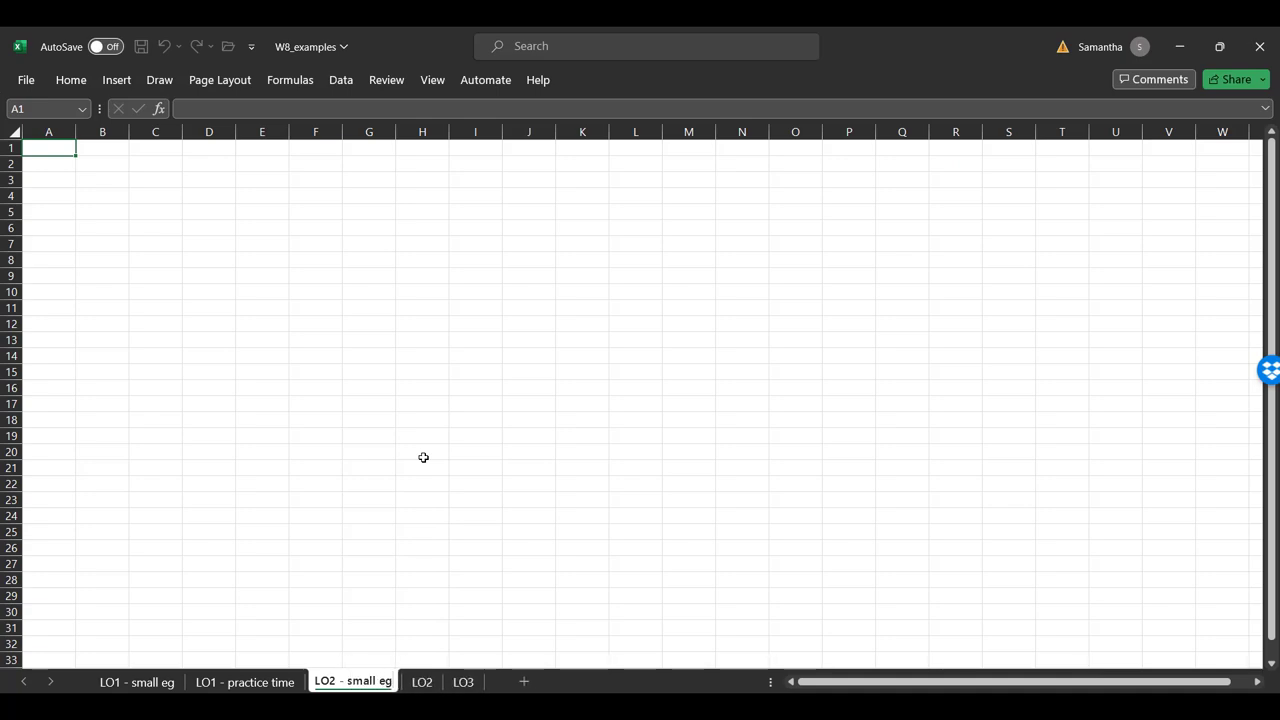
key("BackSpace")
key("BackSpace")
type("e.g.")
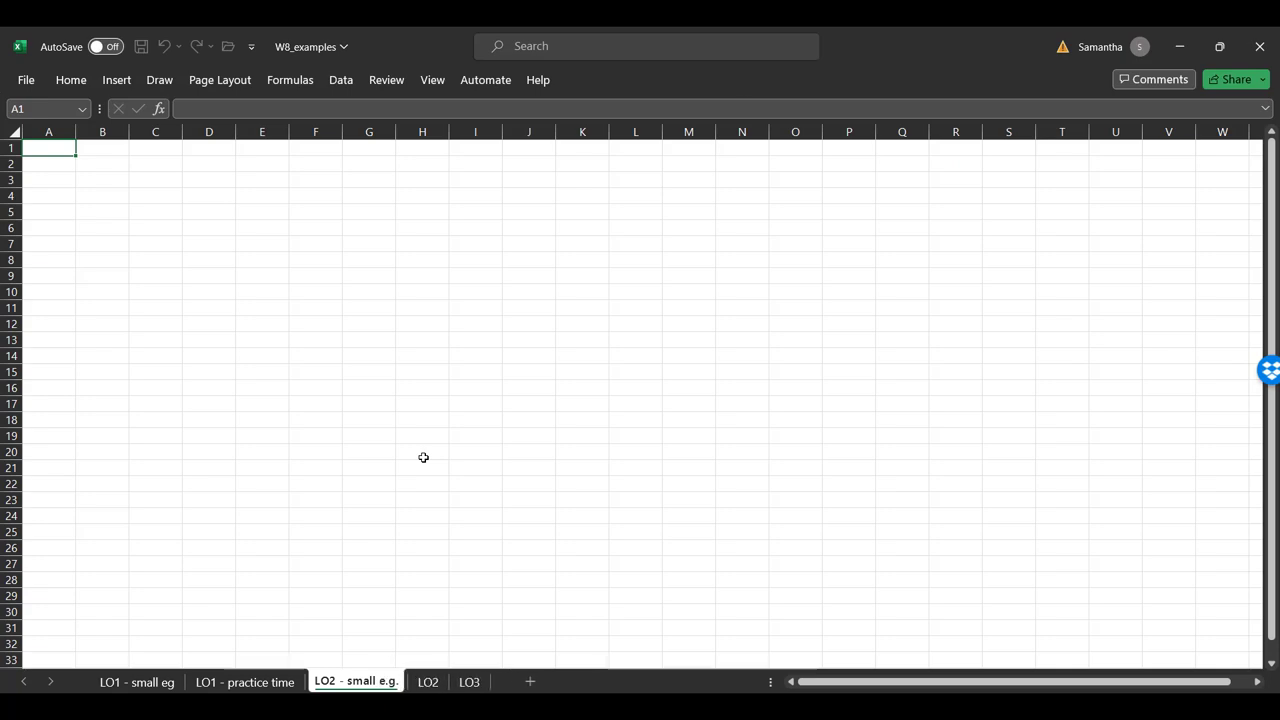
key("BackSpace")
key("BackSpace")
key("BackSpace")
Confirm the 'LO2 - small eg' tab name, zoom in on the sheet and select cell B2
type("g")
left_click(423, 457)
scroll(157, 143, "up", 4)
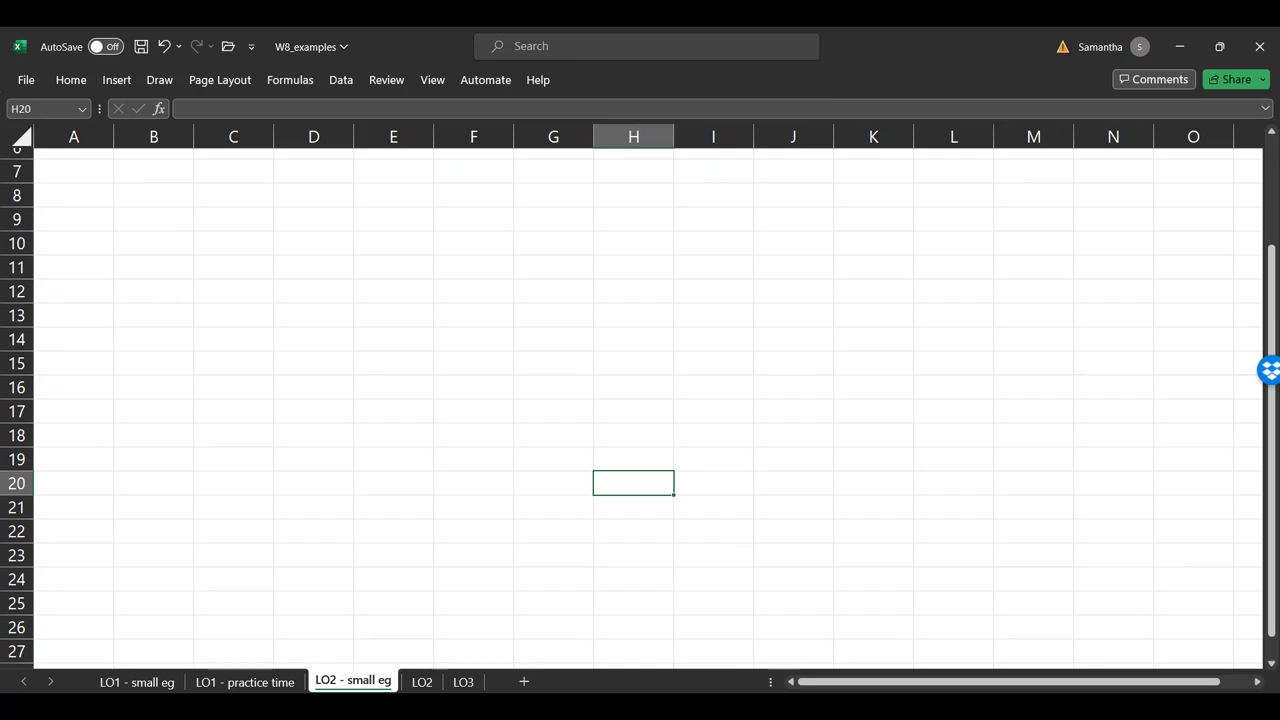
left_click(12, 502)
scroll(12, 505, "up", 2)
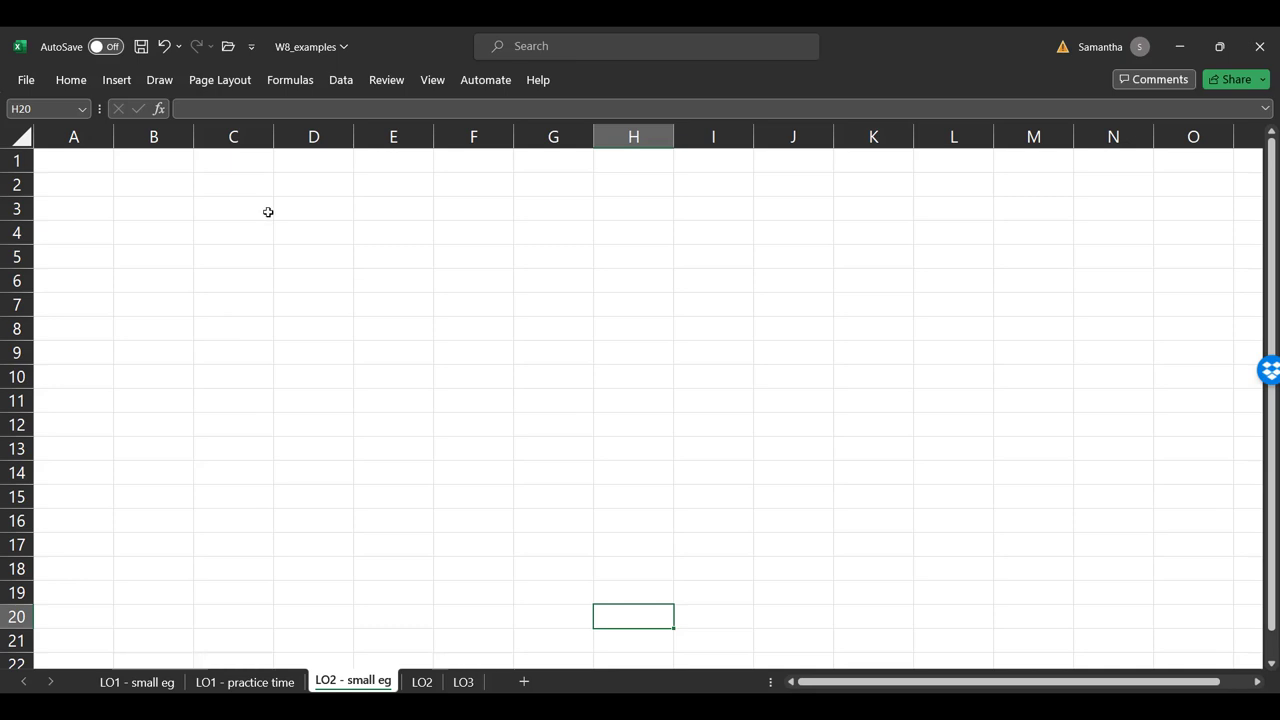
left_click(143, 183)
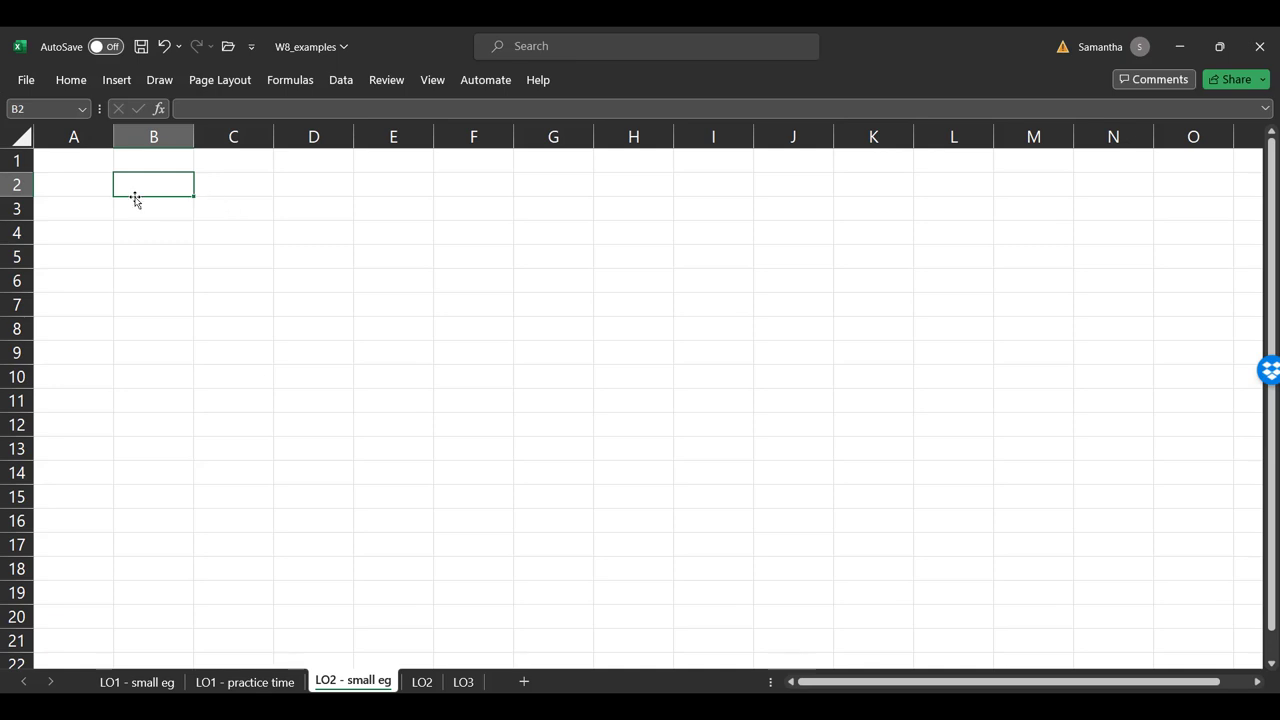
Enter 'Dr. Bad Debt Expense' in B2 with a debit amount of 2000 in E2
left_click(83, 160)
left_click(138, 158)
left_click(149, 183)
type("Dr. Bad")
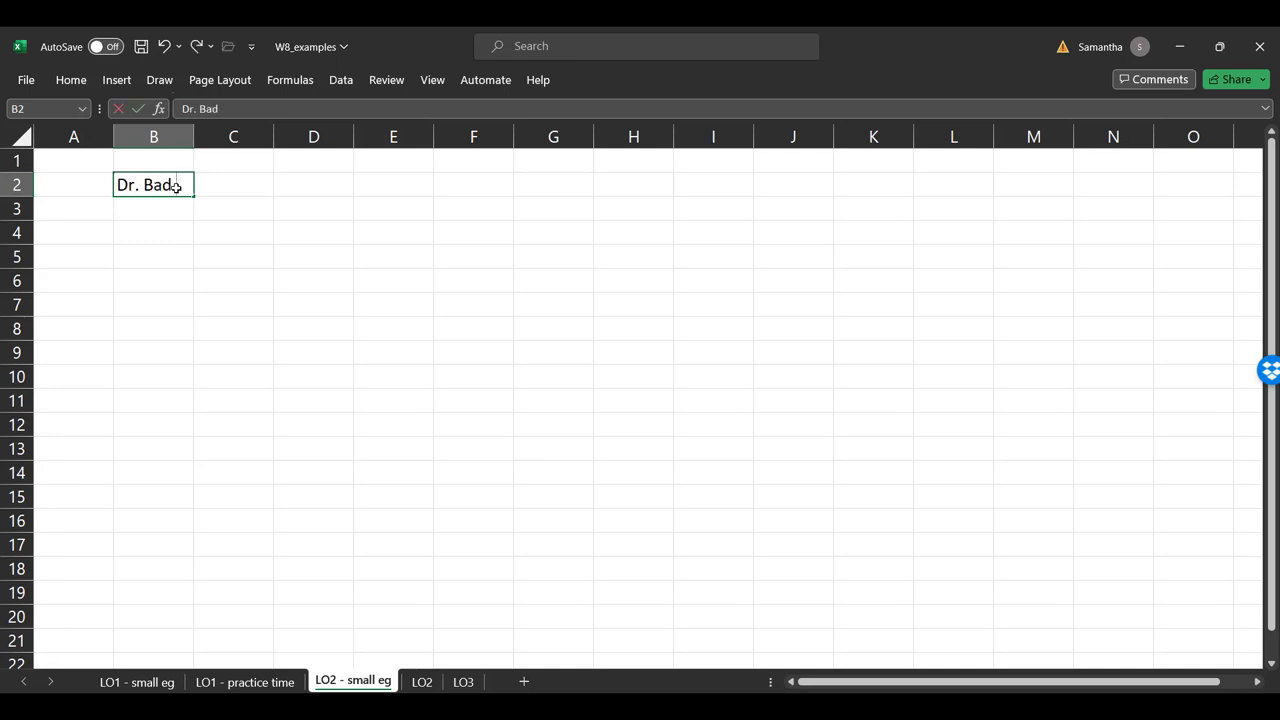
type(" Debt Expense")
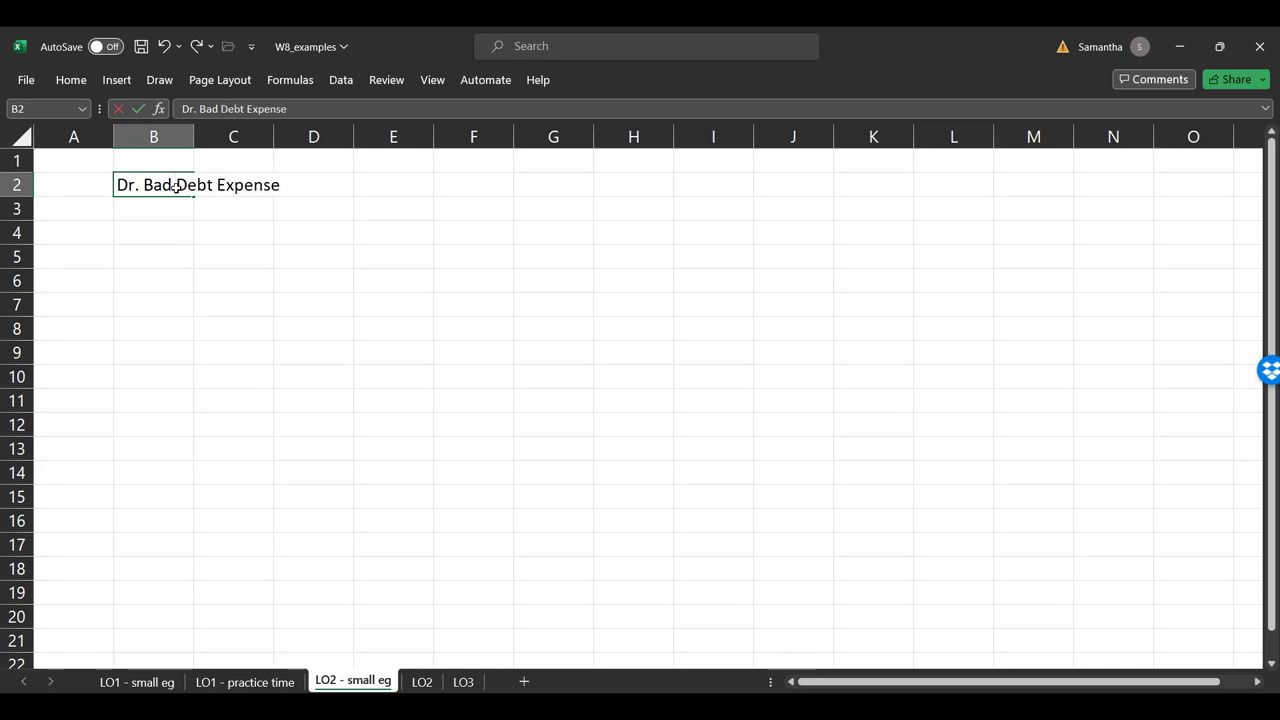
key("Tab")
key("Tab")
key("Tab")
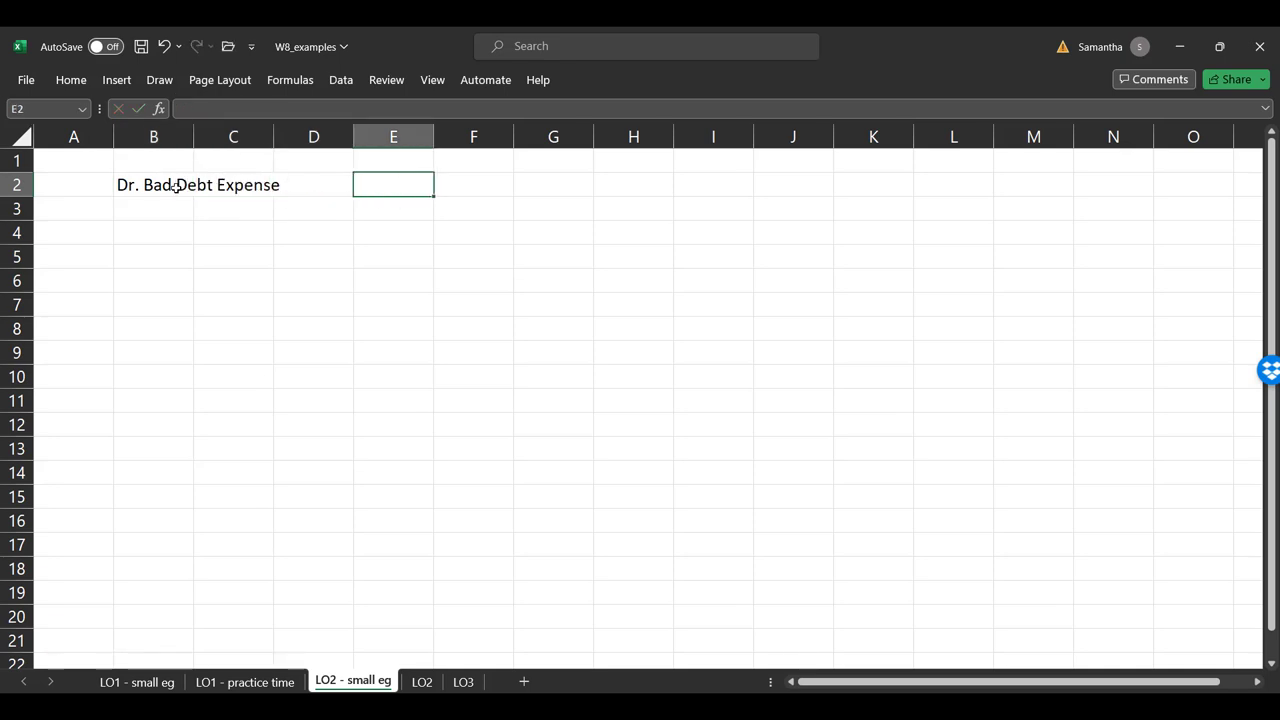
type("2000")
key("Return")
key("Up")
Enter the credit line 'Cr. Allowance for Doubtful Accounts (AFDA)' in C3
key("Down")
key("Left")
key("Left")
type("Cr. Allow")
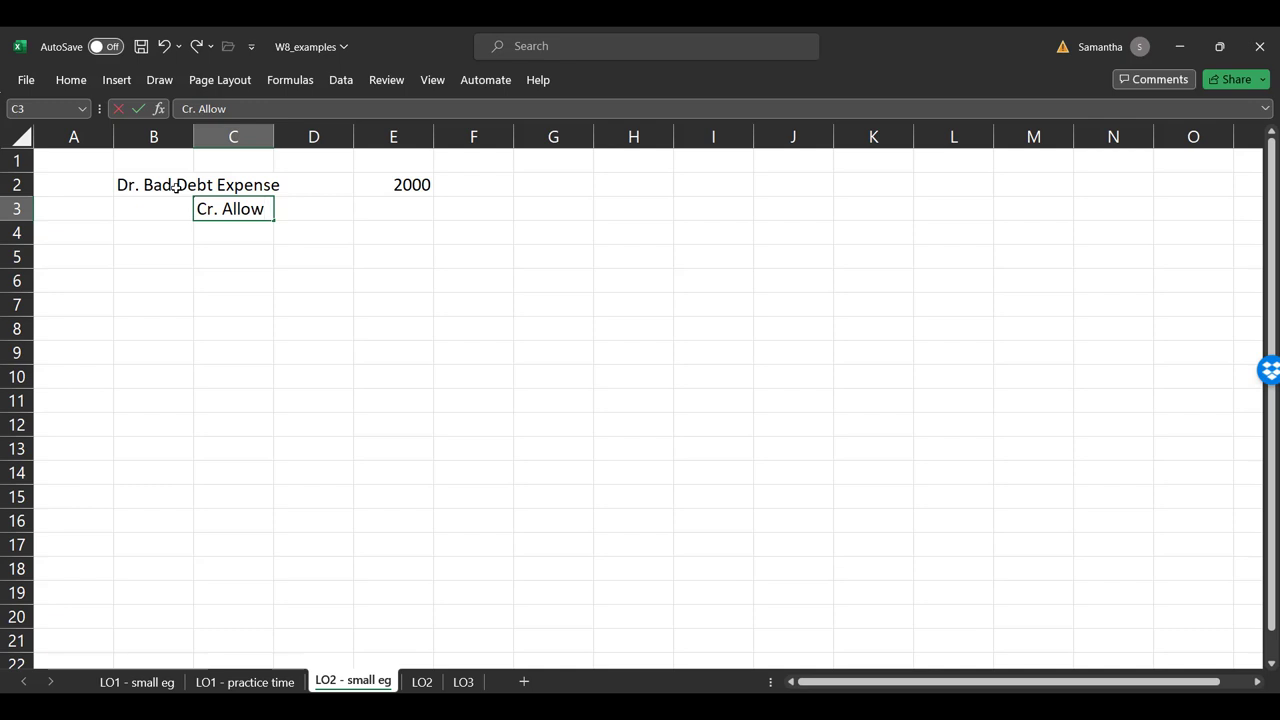
type("ance for Doub")
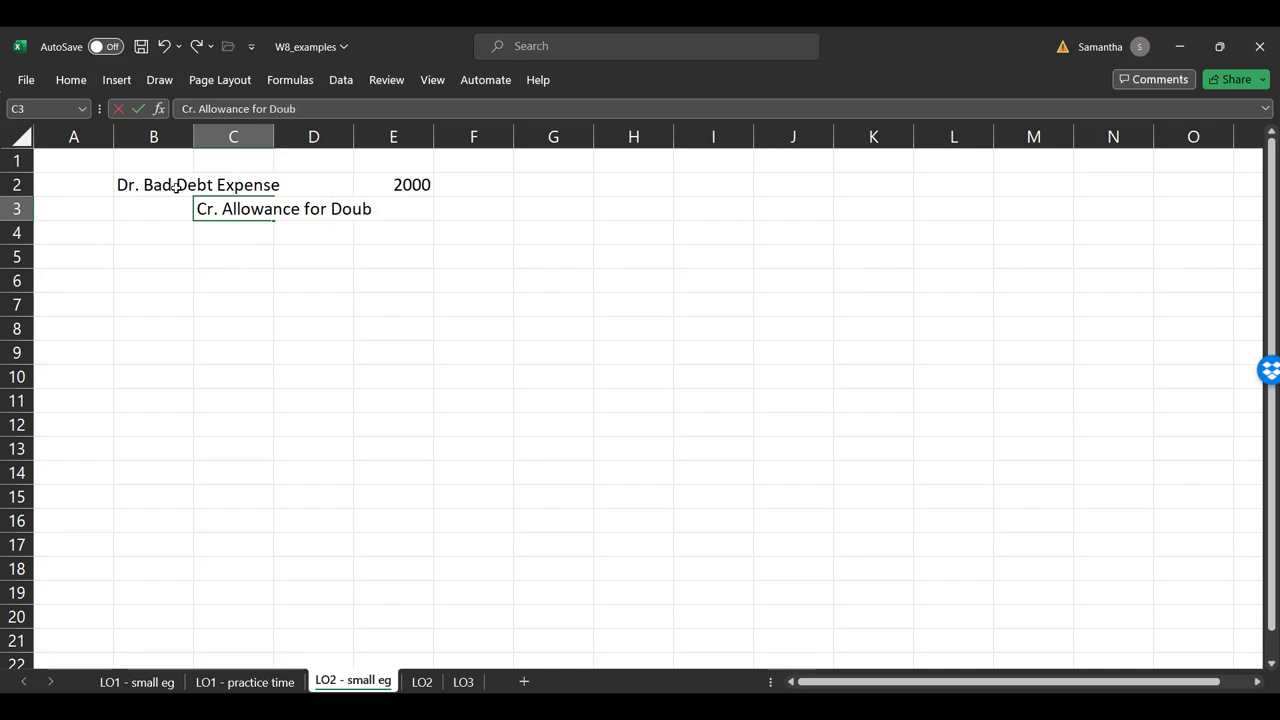
type("tful Accounts (")
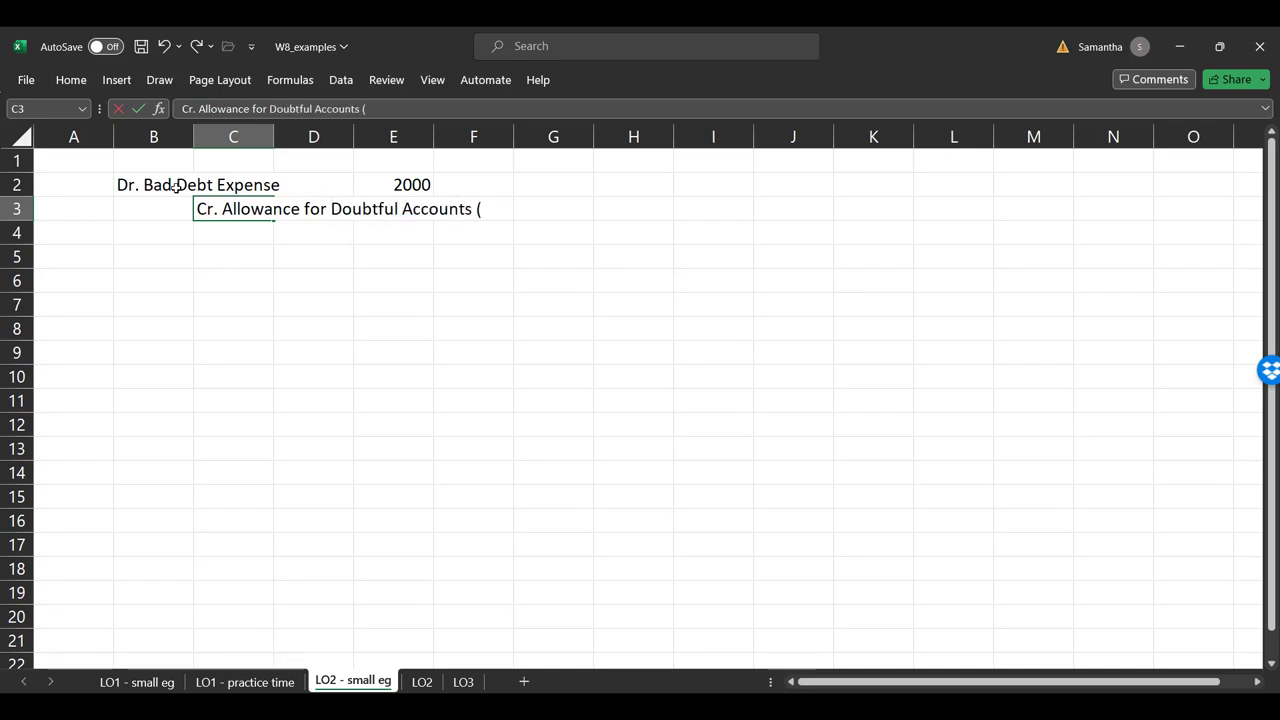
type("AFDA)")
key("Return")
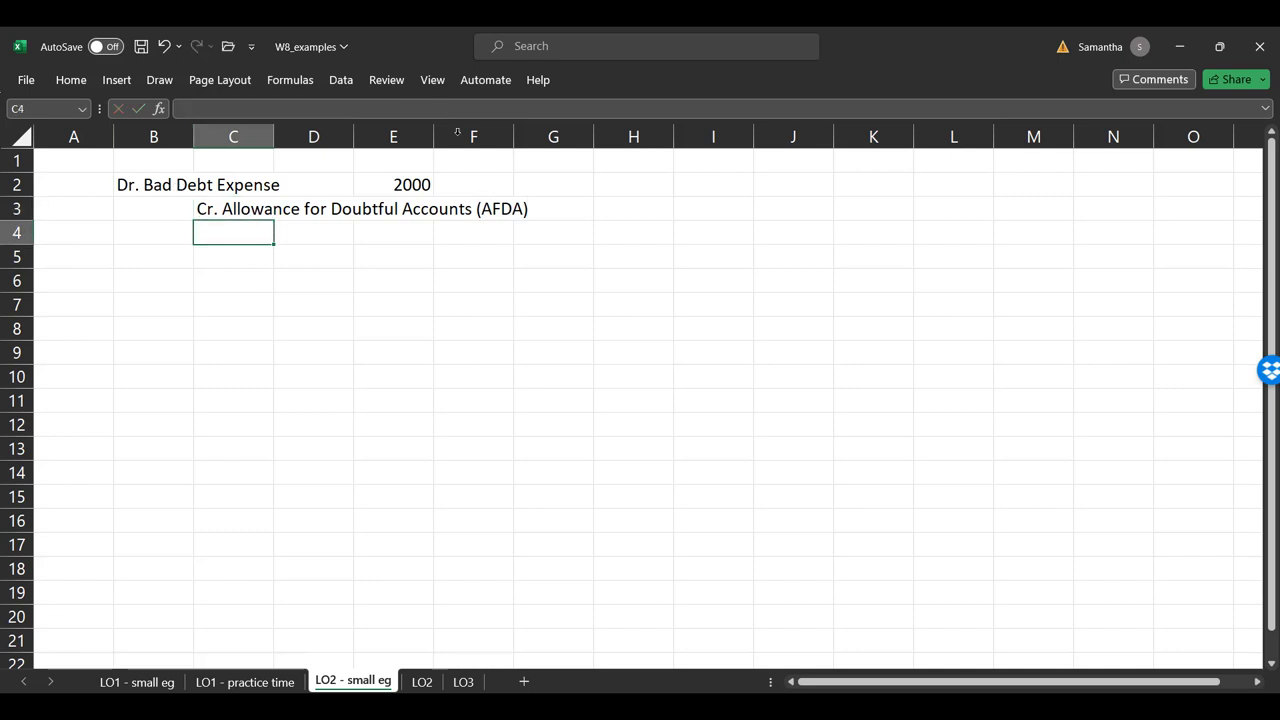
Copy the 2000 amount from E2 into F3 as the credit, widening columns C and E
left_click_drag(274, 136, 323, 136)
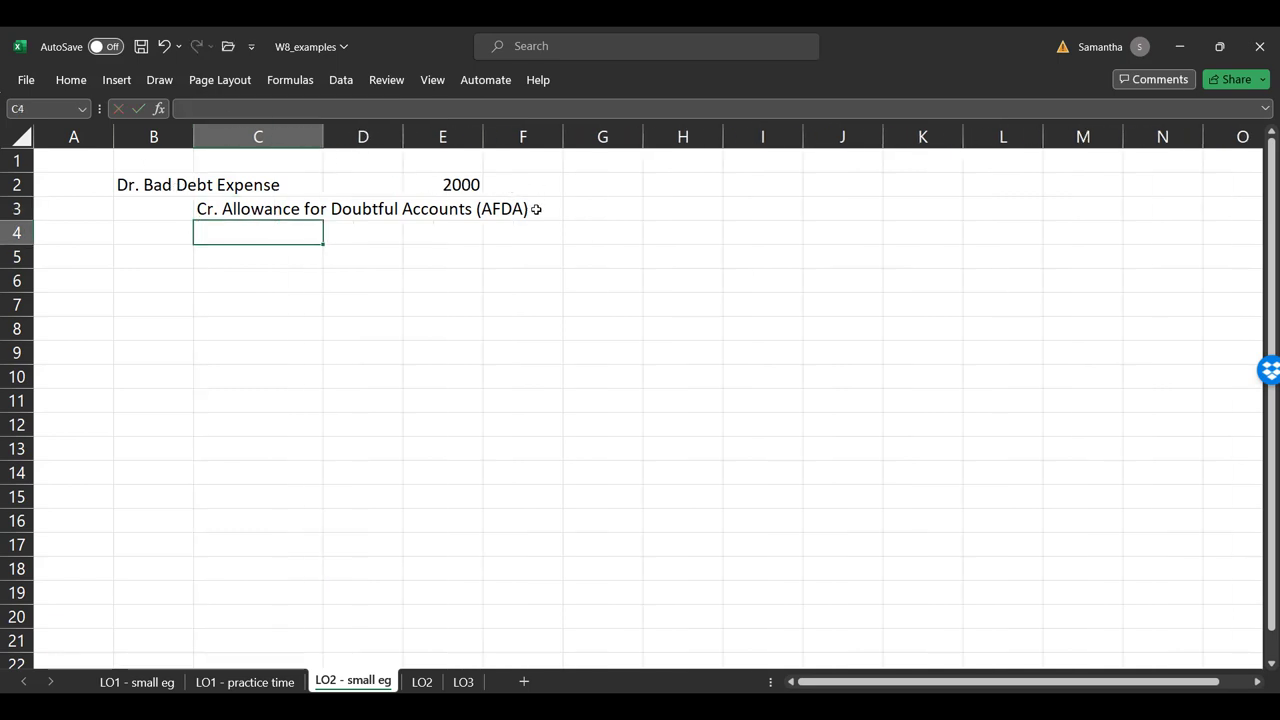
left_click(479, 188)
key("ctrl+c")
left_click(531, 206)
key("ctrl+v")
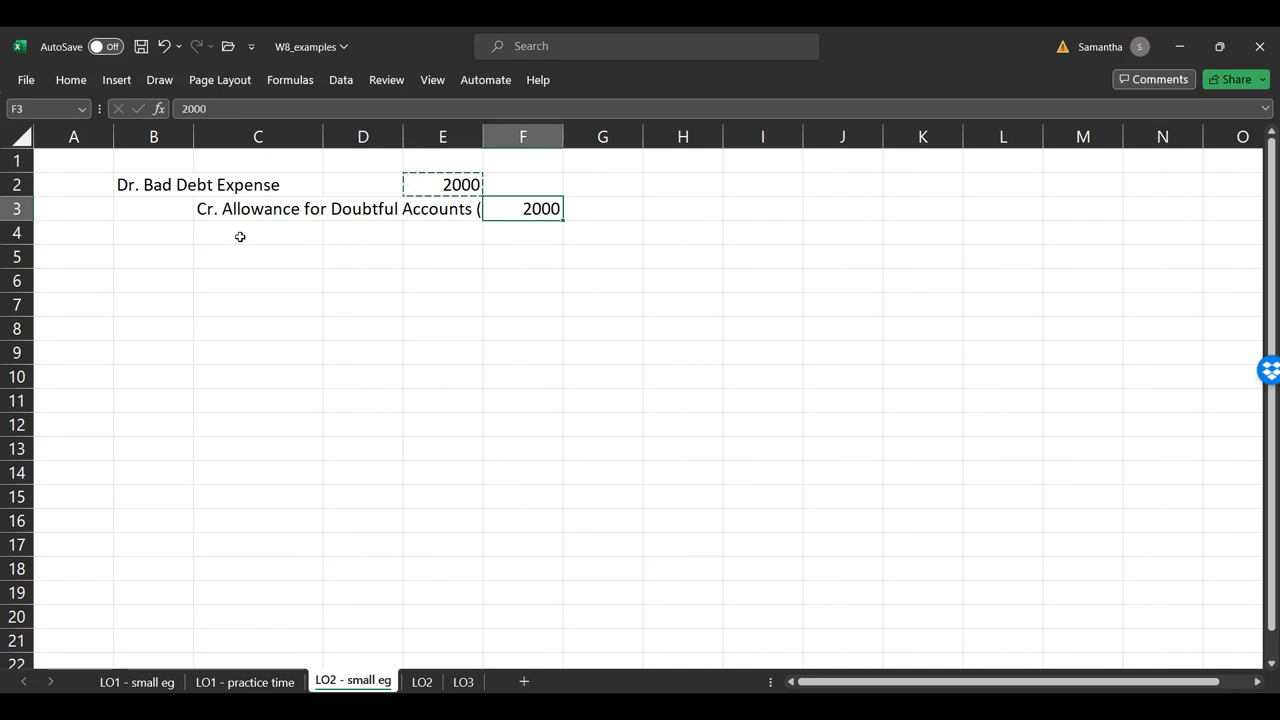
left_click_drag(483, 136, 556, 150)
Write 'to account for the $/% of bad debts expected for the period' in B4
left_click(172, 224)
type("tpo")
key("BackSpace")
key("BackSpace")
key("BackSpace")
type("to account for the ")
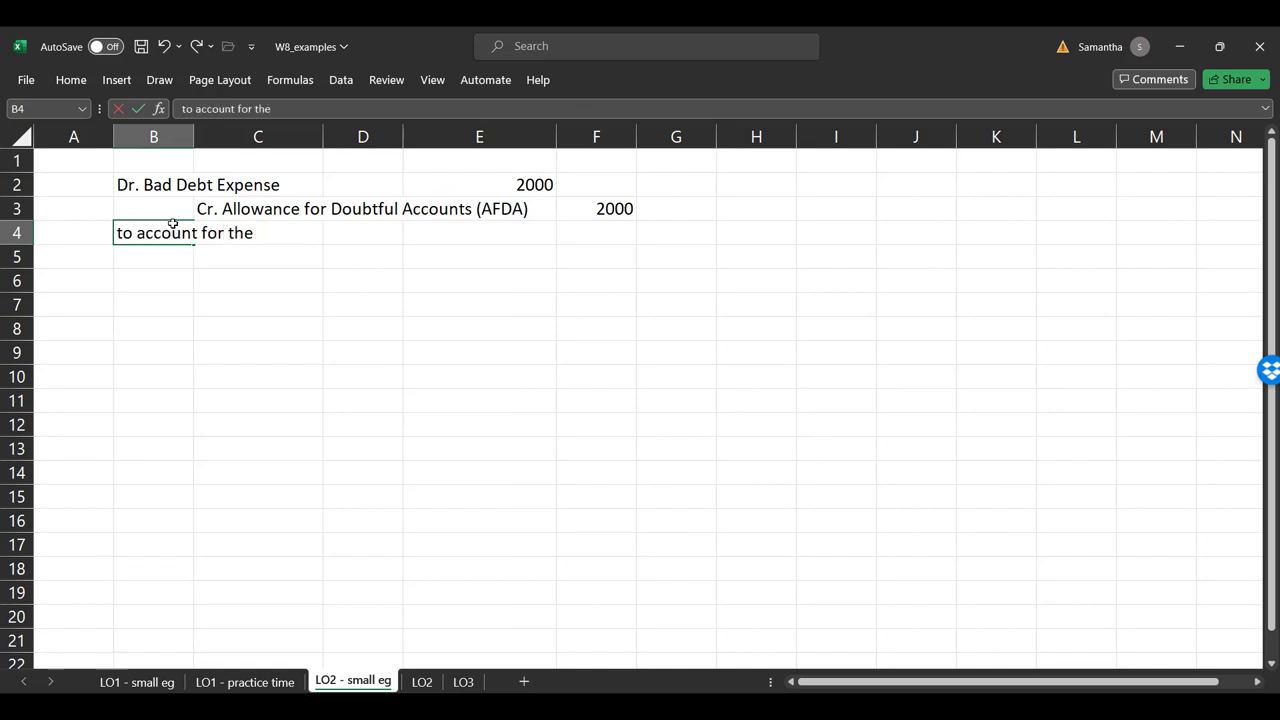
type("$/% of bad debts expens")
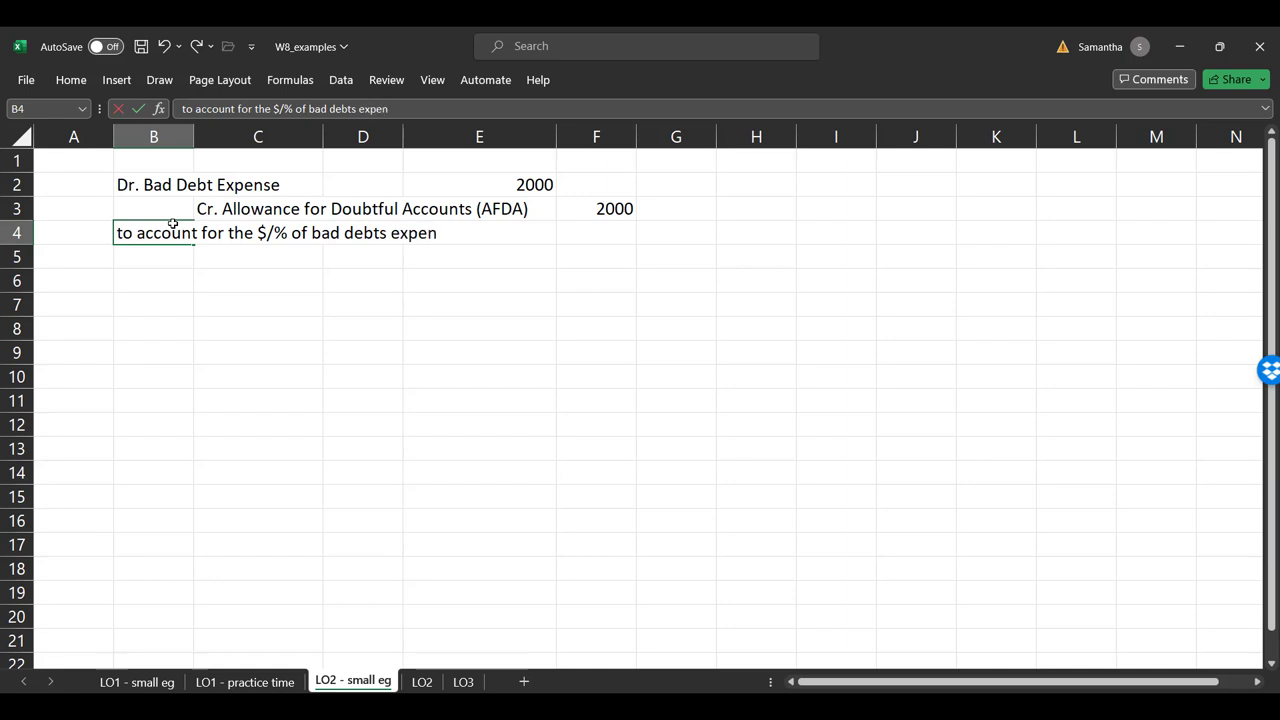
key("BackSpace")
key("BackSpace")
type("cted for the period")
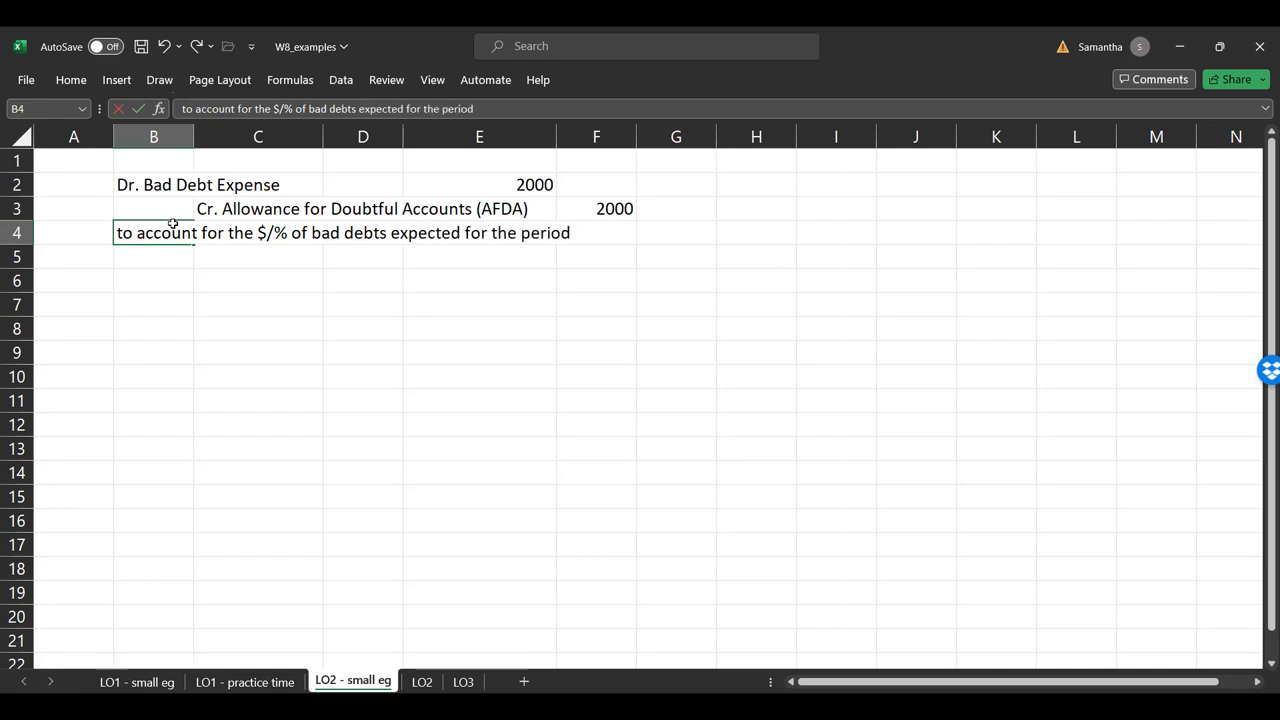
key("Return")
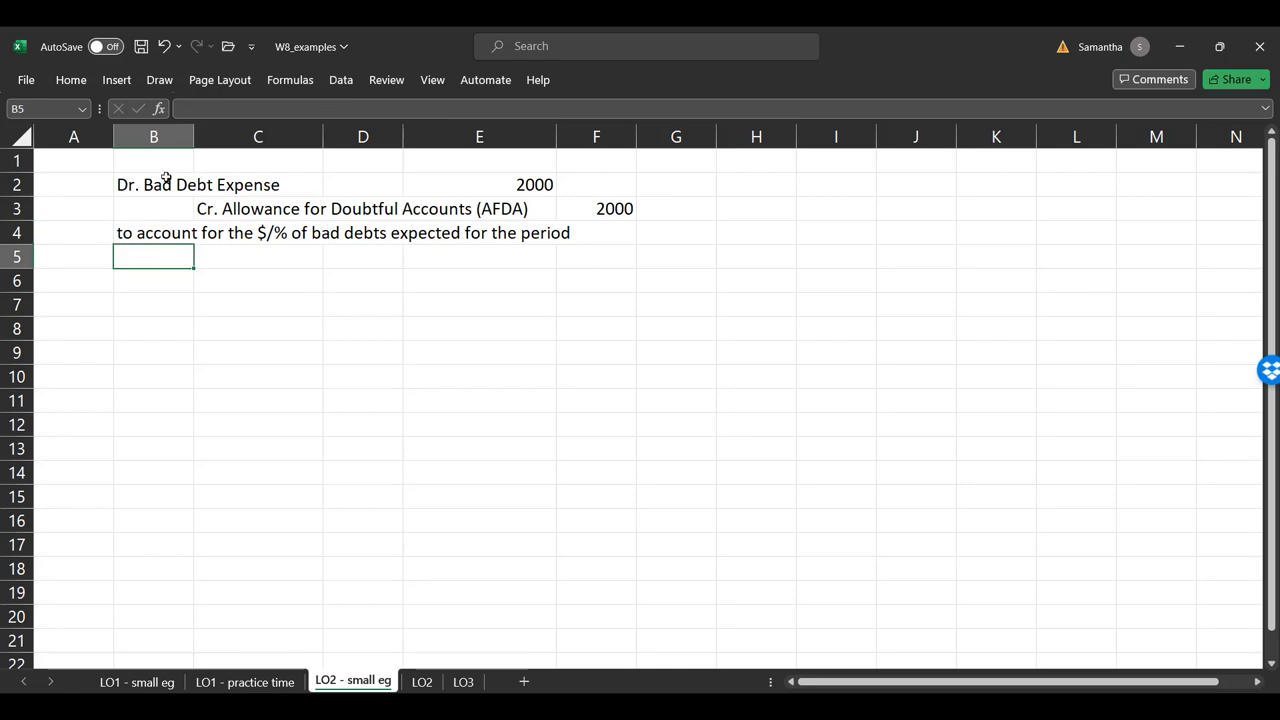
left_click_drag(148, 186, 280, 178)
left_click(243, 209)
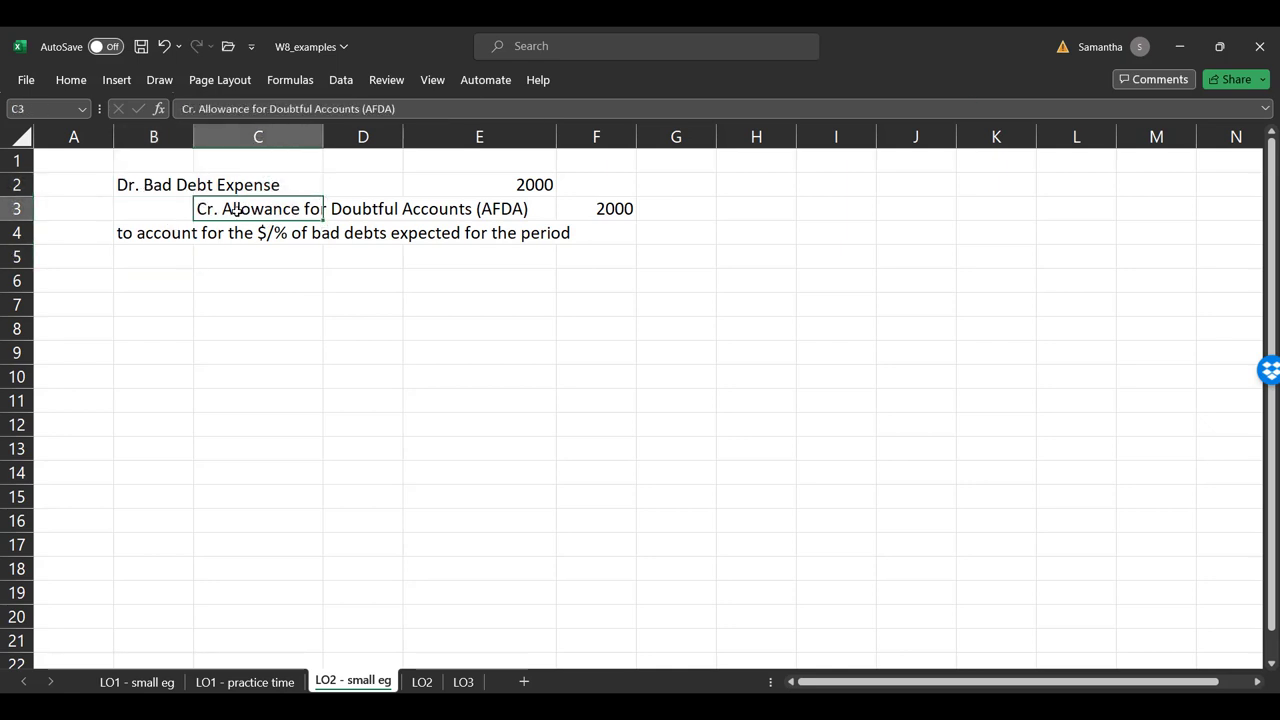
left_click_drag(236, 209, 438, 215)
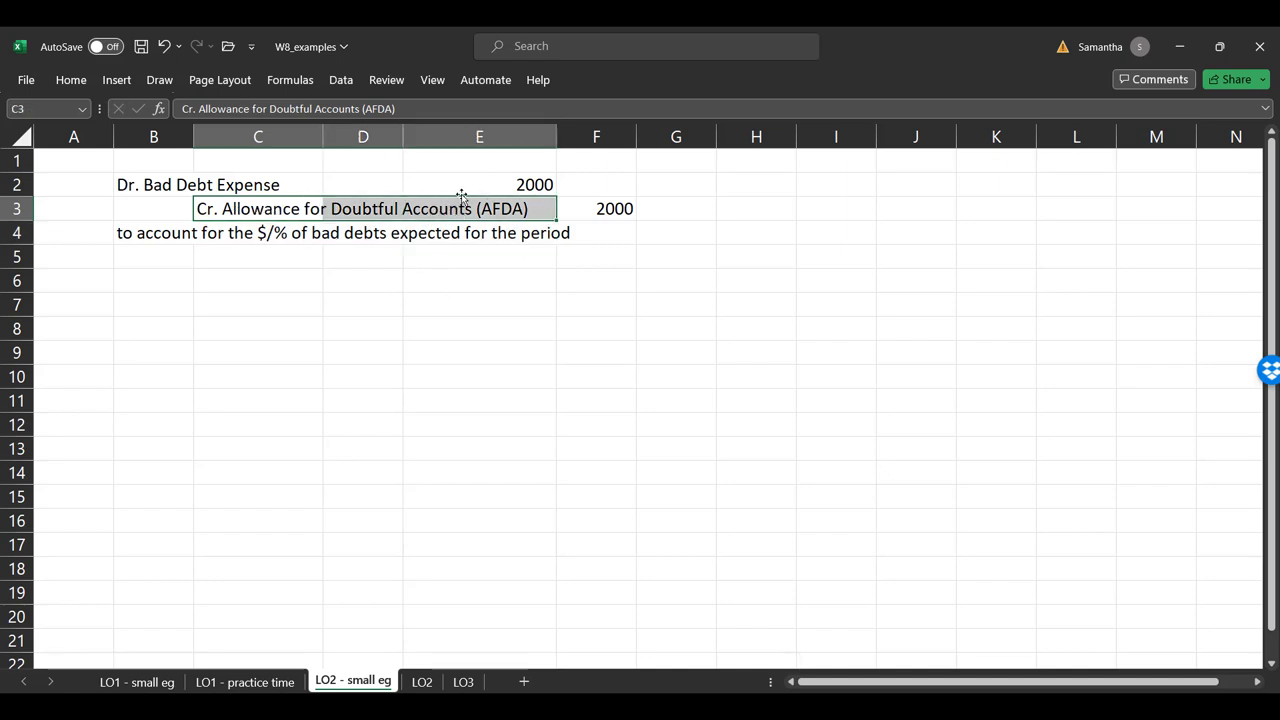
left_click(276, 213)
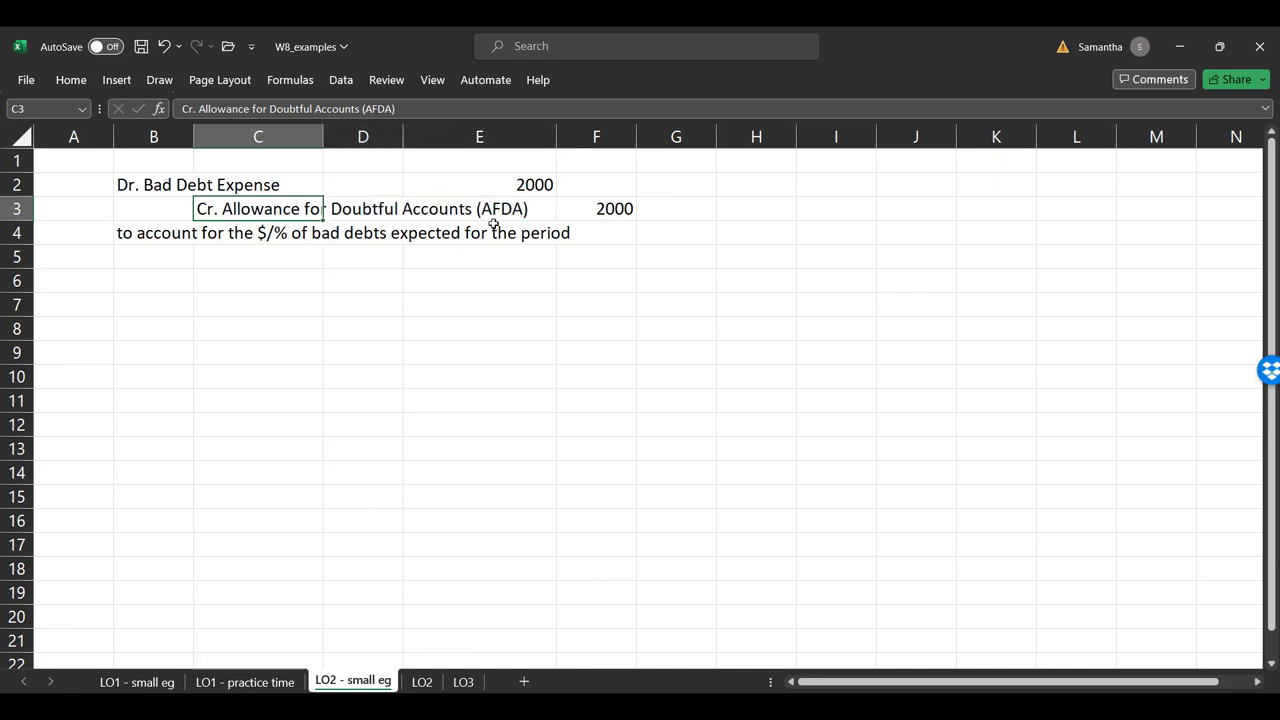
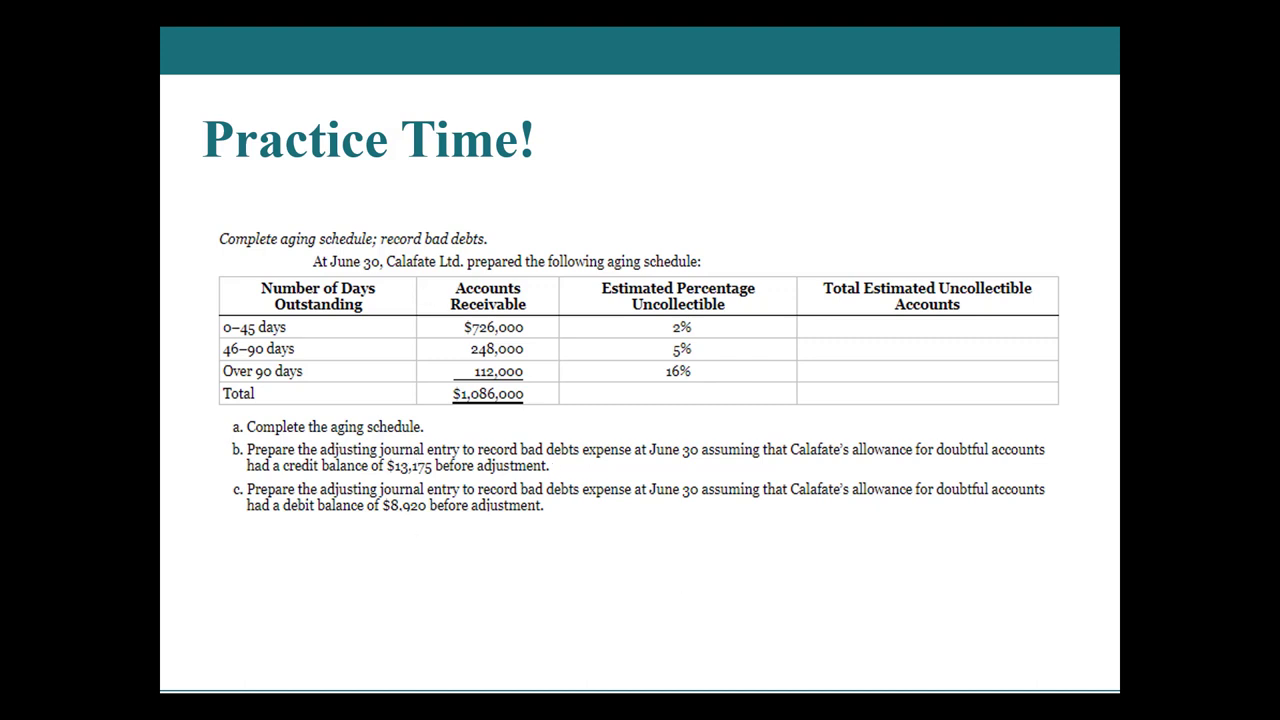
Switch from the PowerPoint practice slide to the Excel workbook's LO2 aging schedule sheet
key("alt+Tab")
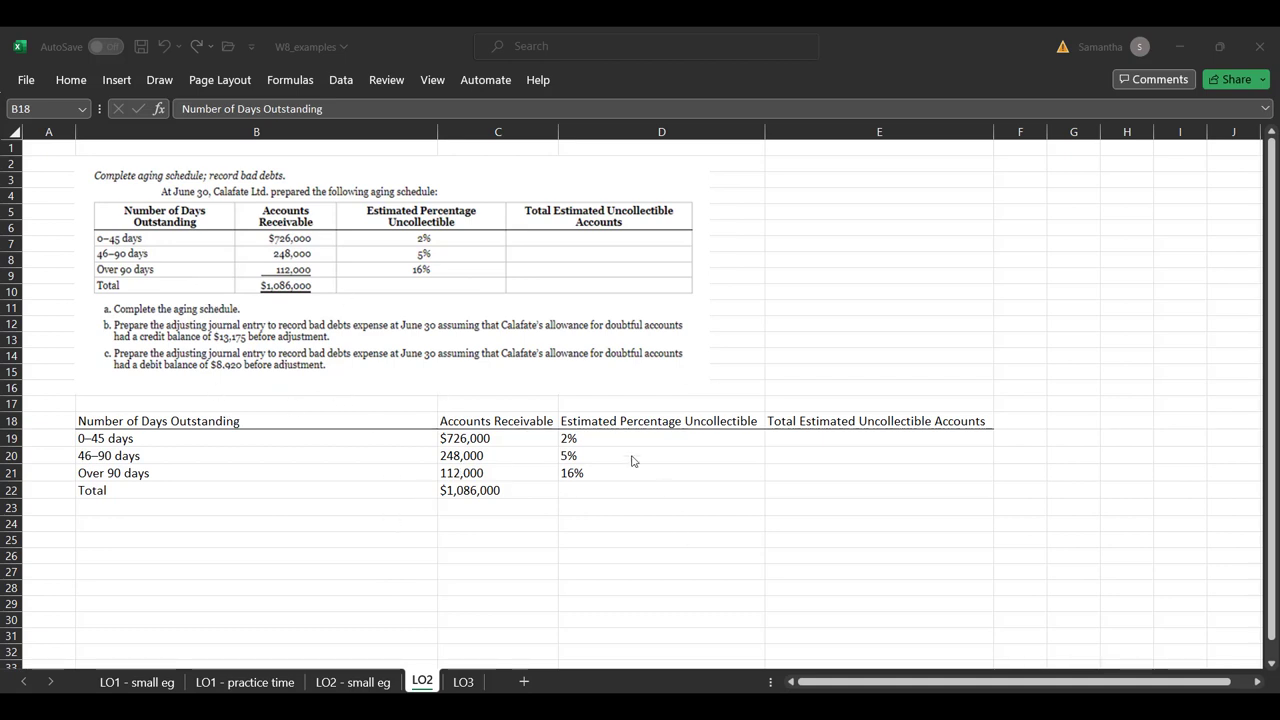
Label the table a. in A18 and compute E19 as =C19*D19, giving $14,520
left_click(30, 424)
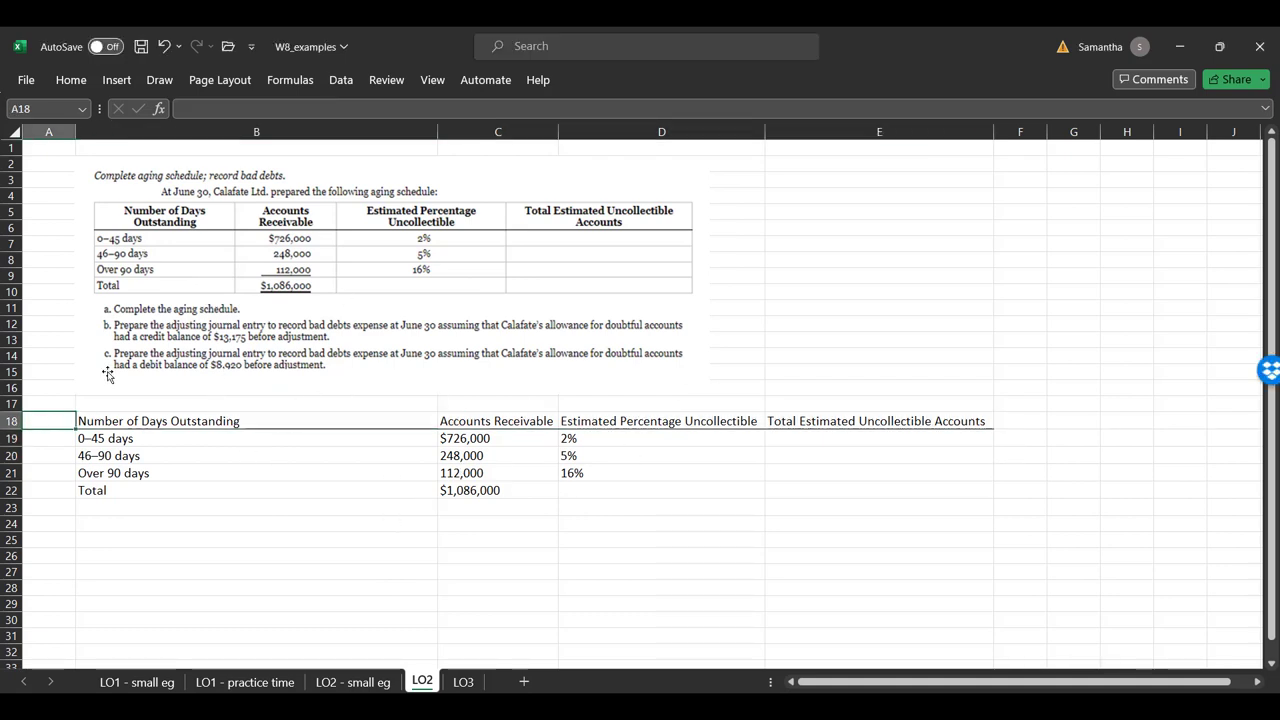
type("a.")
key("Tab")
key("Tab")
key("Tab")
key("Down")
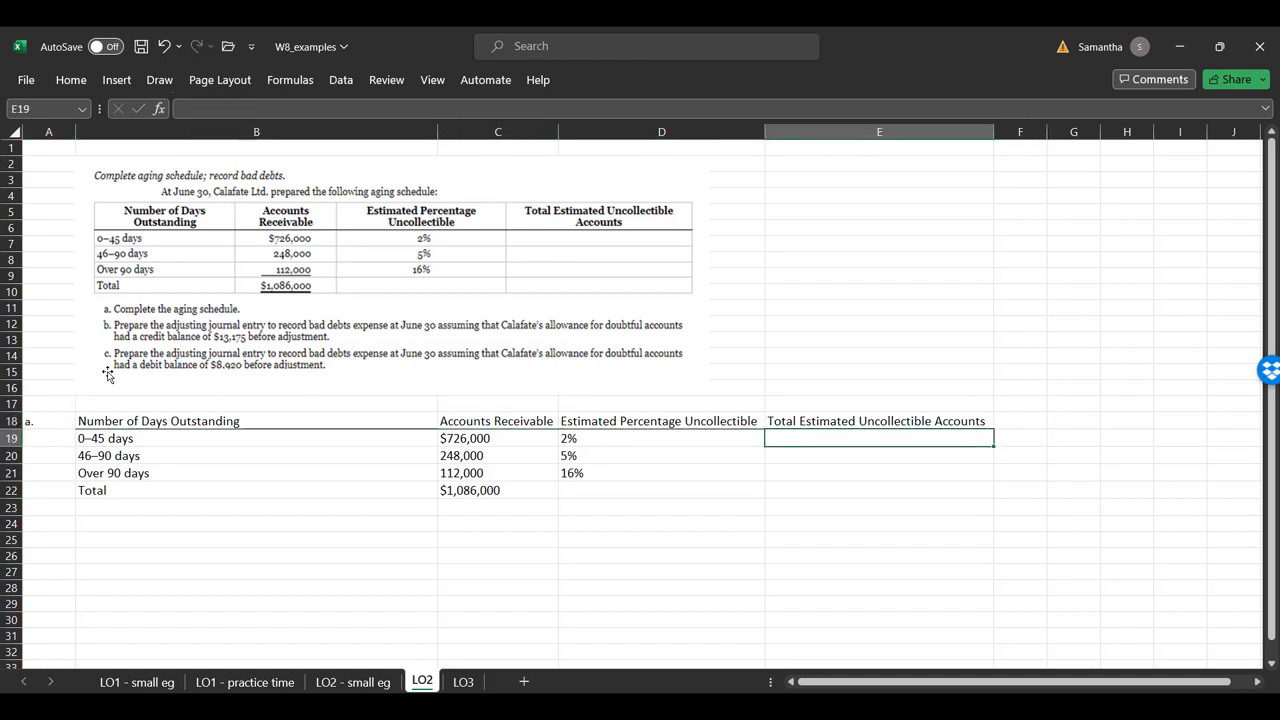
type("=")
key("Left")
key("Left")
key("Left")
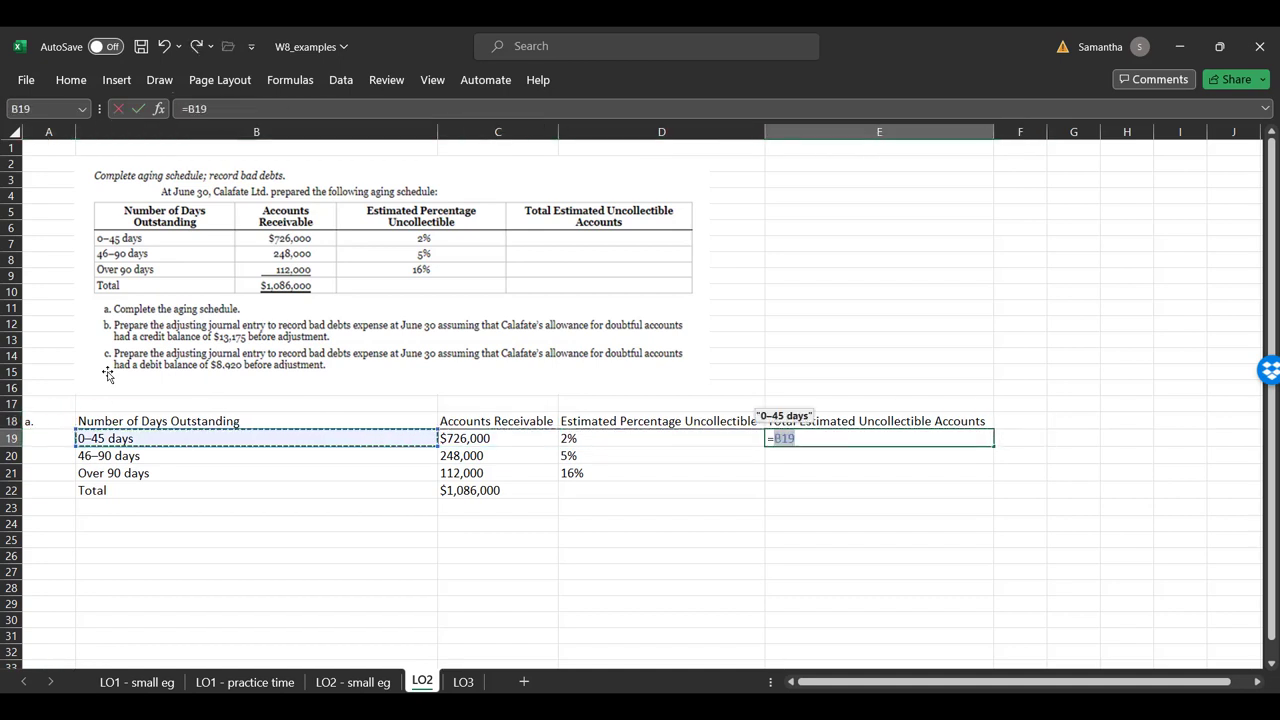
key("Right")
type("*")
key("Right")
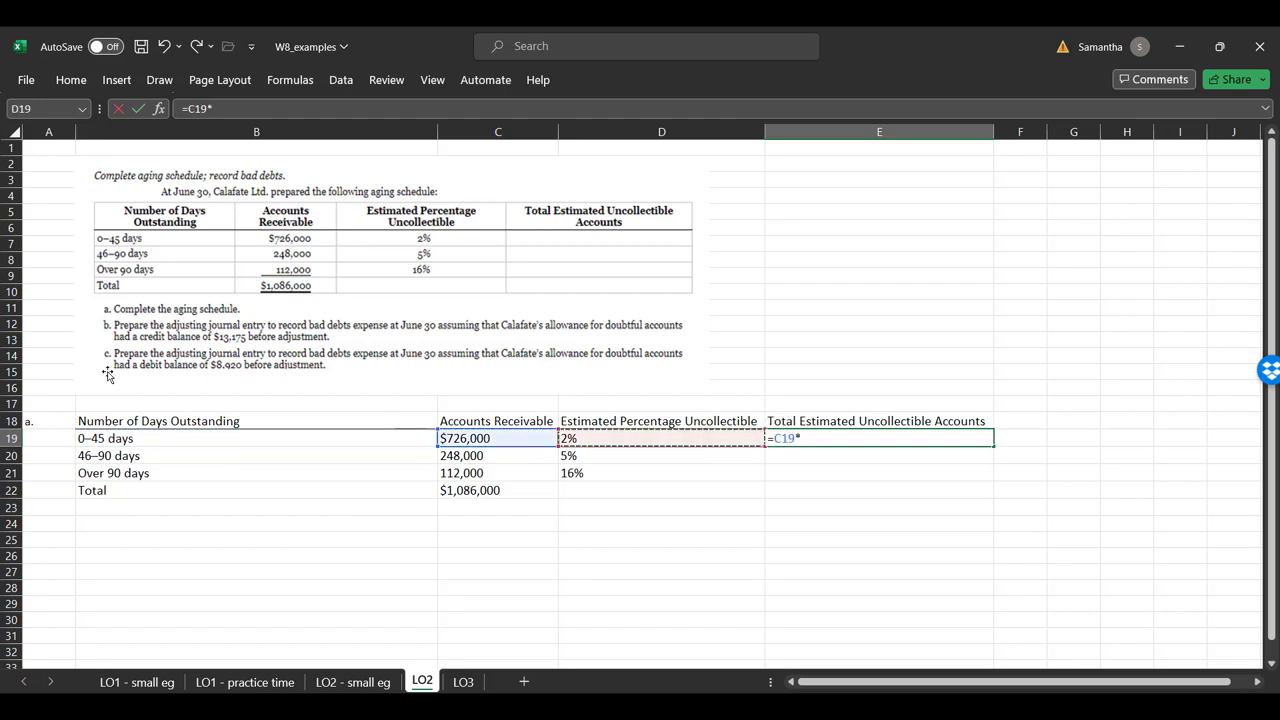
key("Return")
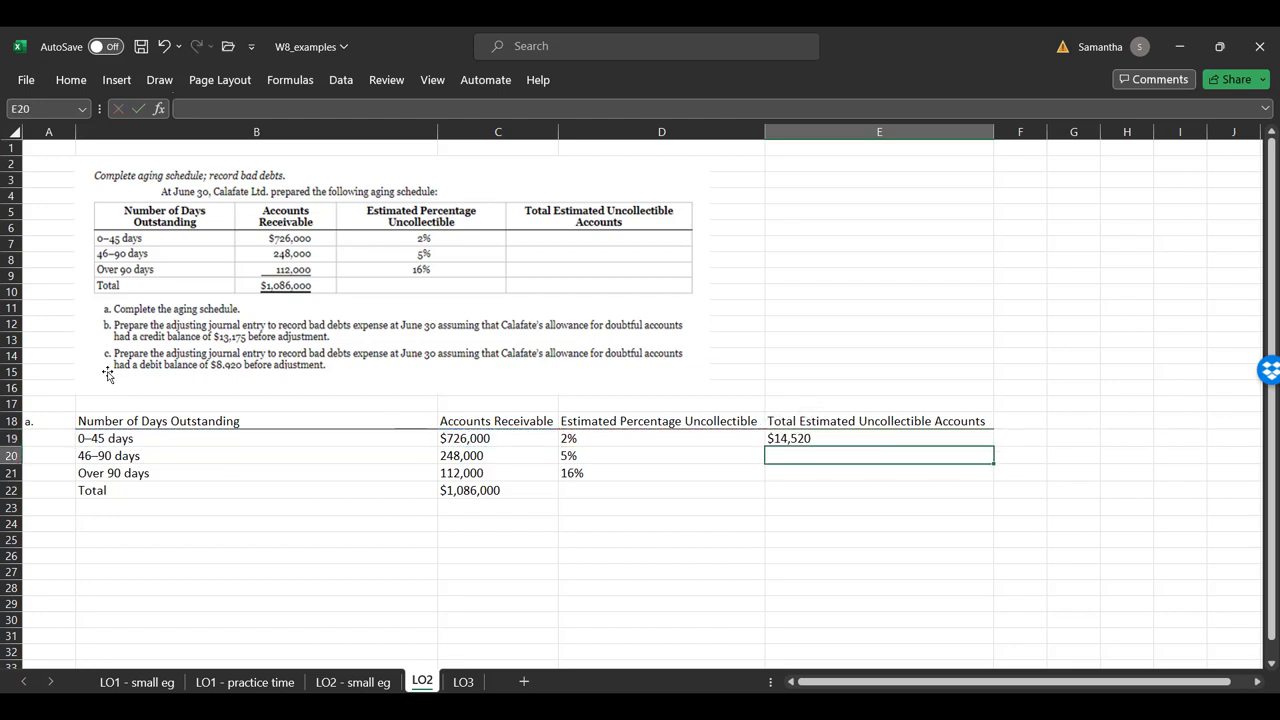
key("Up")
key("Left")
key("Left")
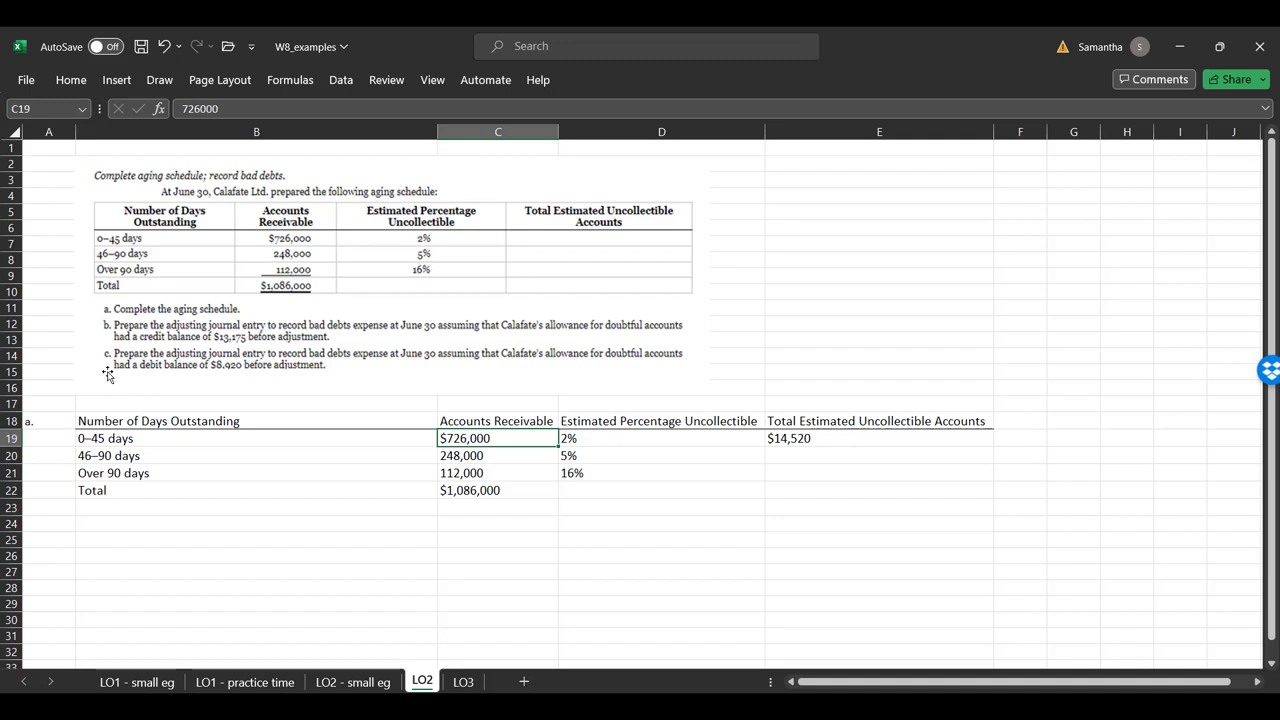
key("Left")
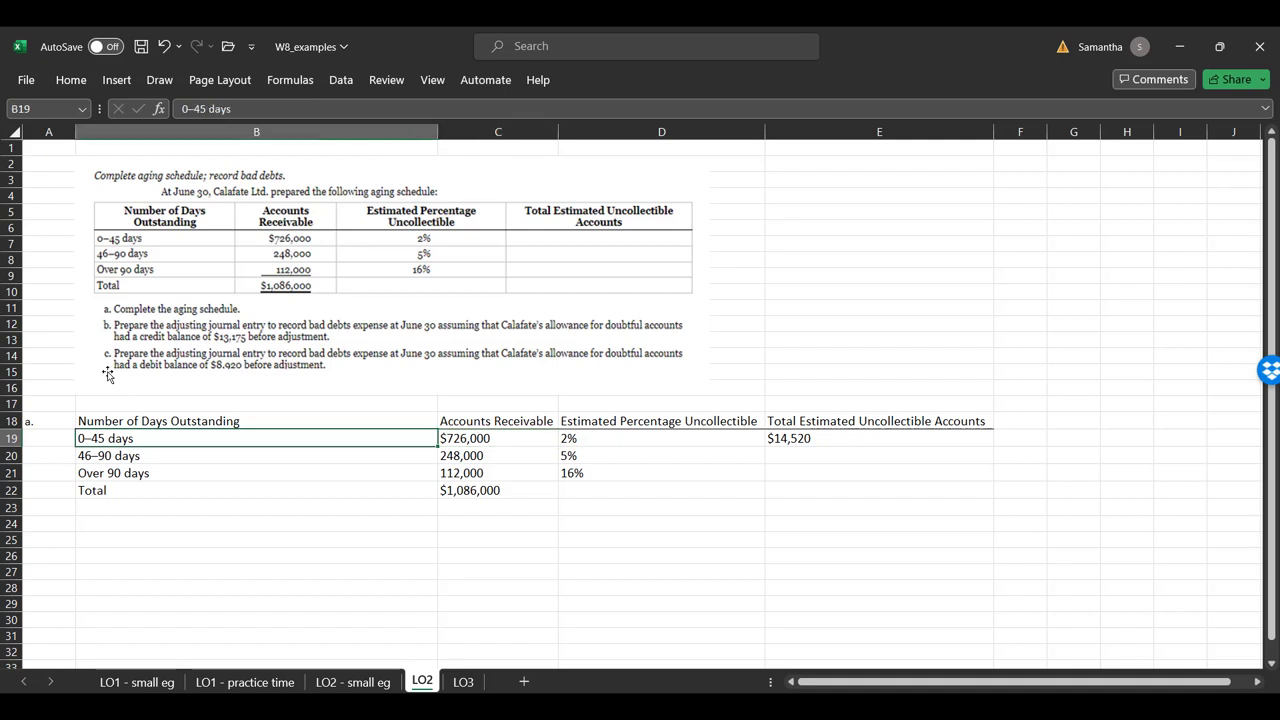
key("Right")
key("Right")
key("Right")
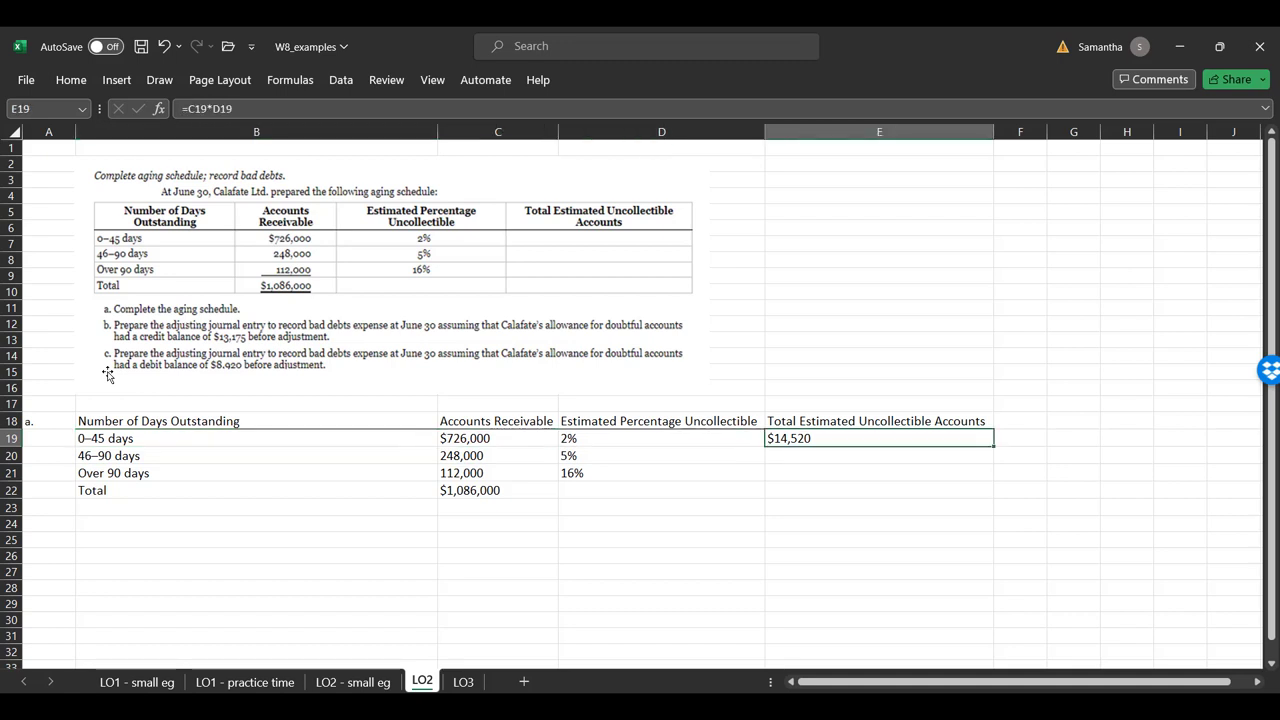
Compute E20 as =C20*D20, giving 12,400
key("Down")
type("=")
key("Left")
key("Left")
key("Left")
key("Right")
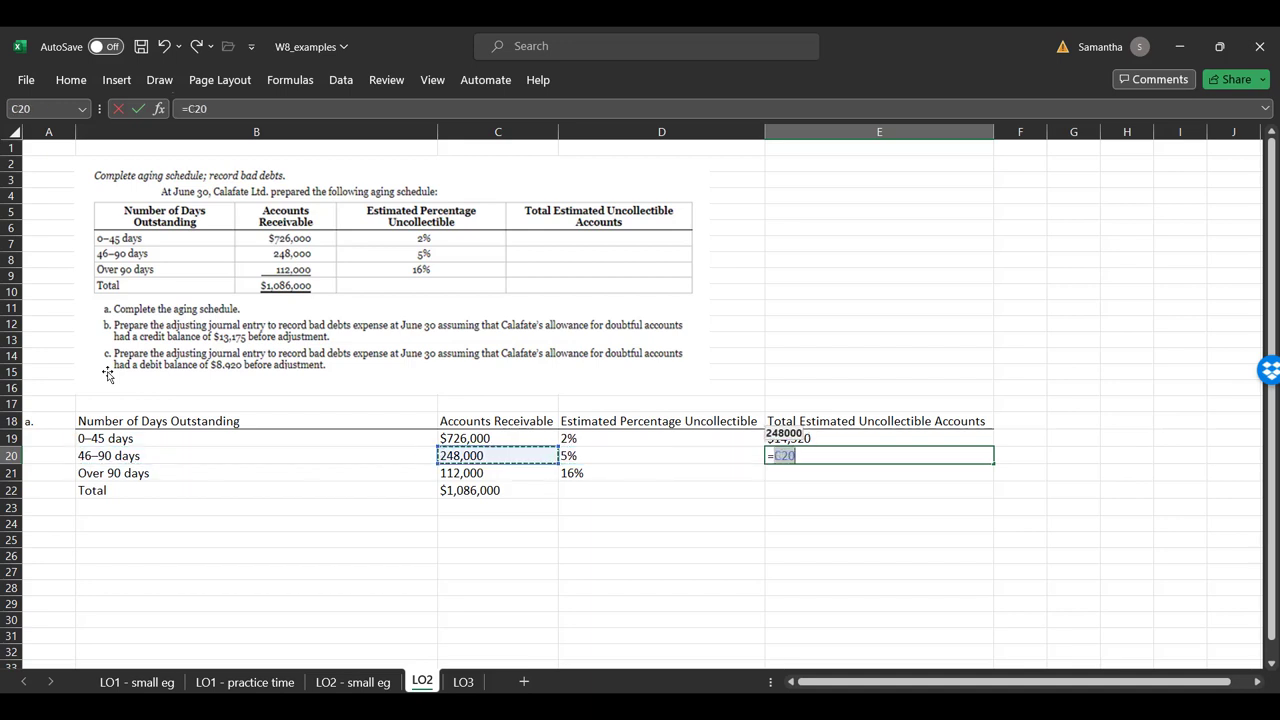
type("*")
key("Left")
key("Return")
Compute E21 as =C21*D21, giving 17,920
key("Left")
key("Right")
type("=")
key("Left")
key("Left")
key("Left")
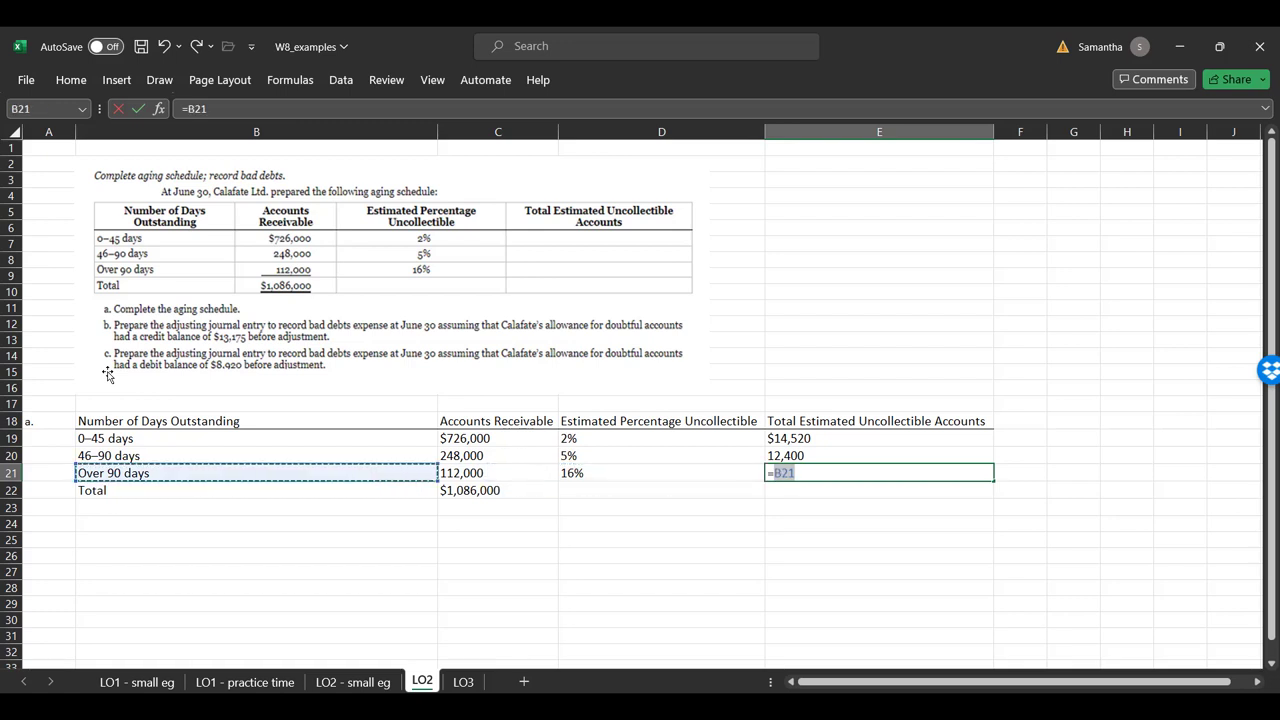
key("Right")
type("*")
key("Left")
key("Left")
key("Right")
key("Return")
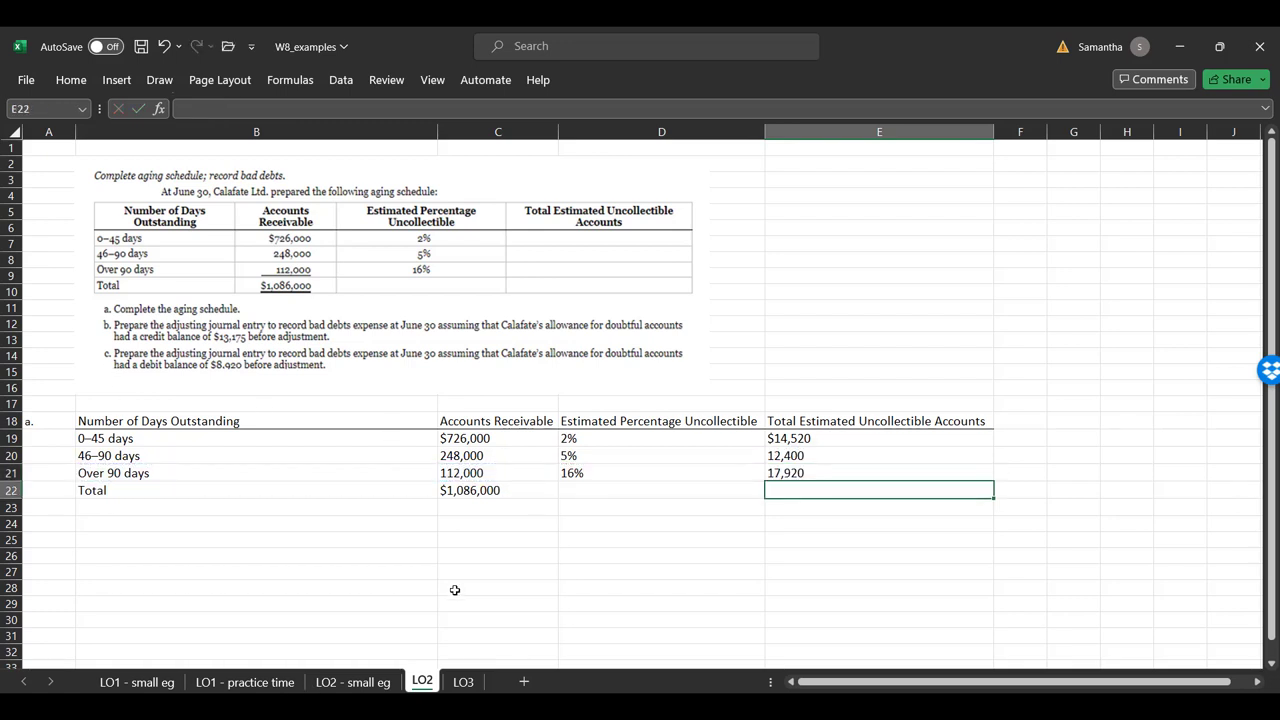
AutoSum E19:E21 in E22 for a $44,840 total estimated uncollectible
left_click(353, 86)
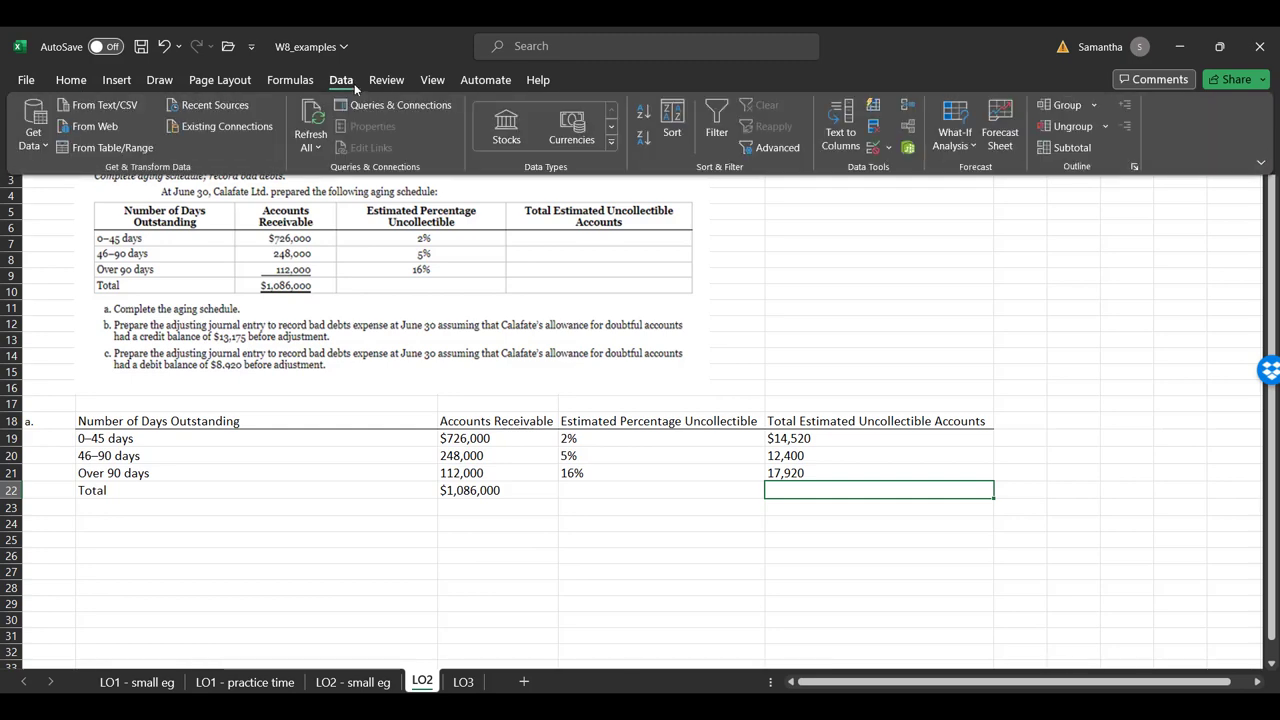
left_click(382, 82)
left_click(292, 84)
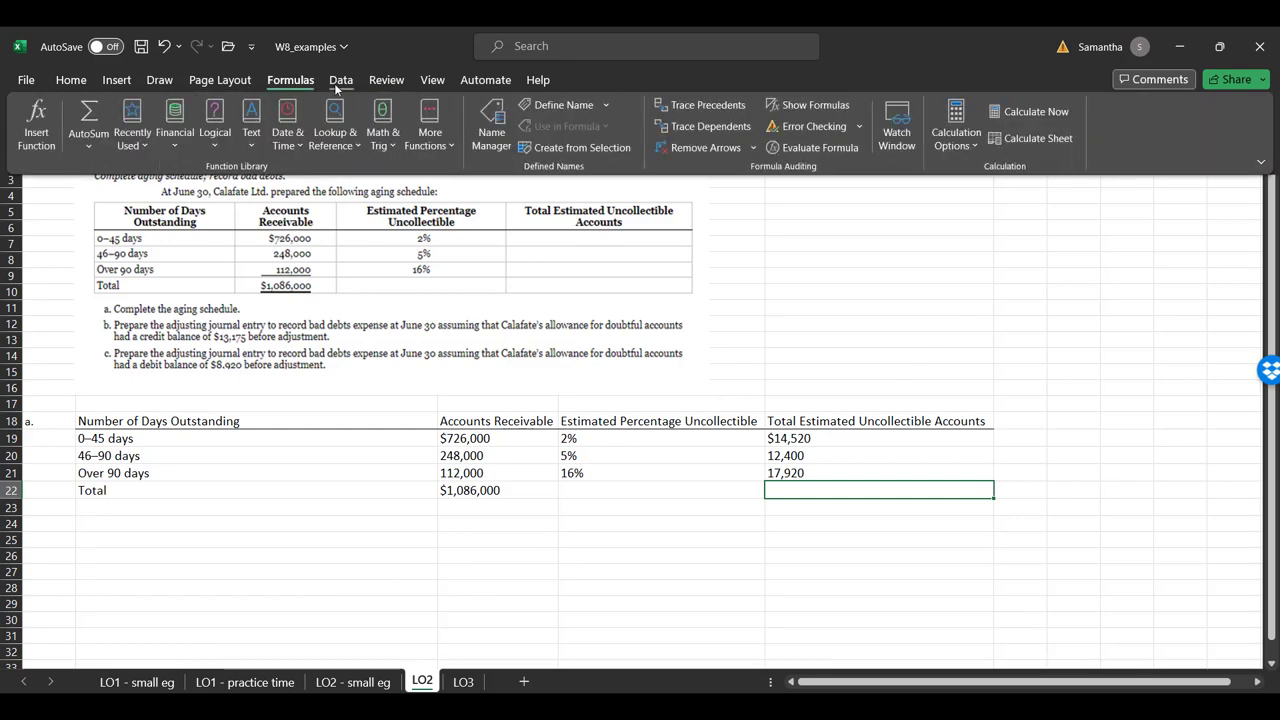
left_click(340, 84)
left_click(290, 82)
left_click(89, 120)
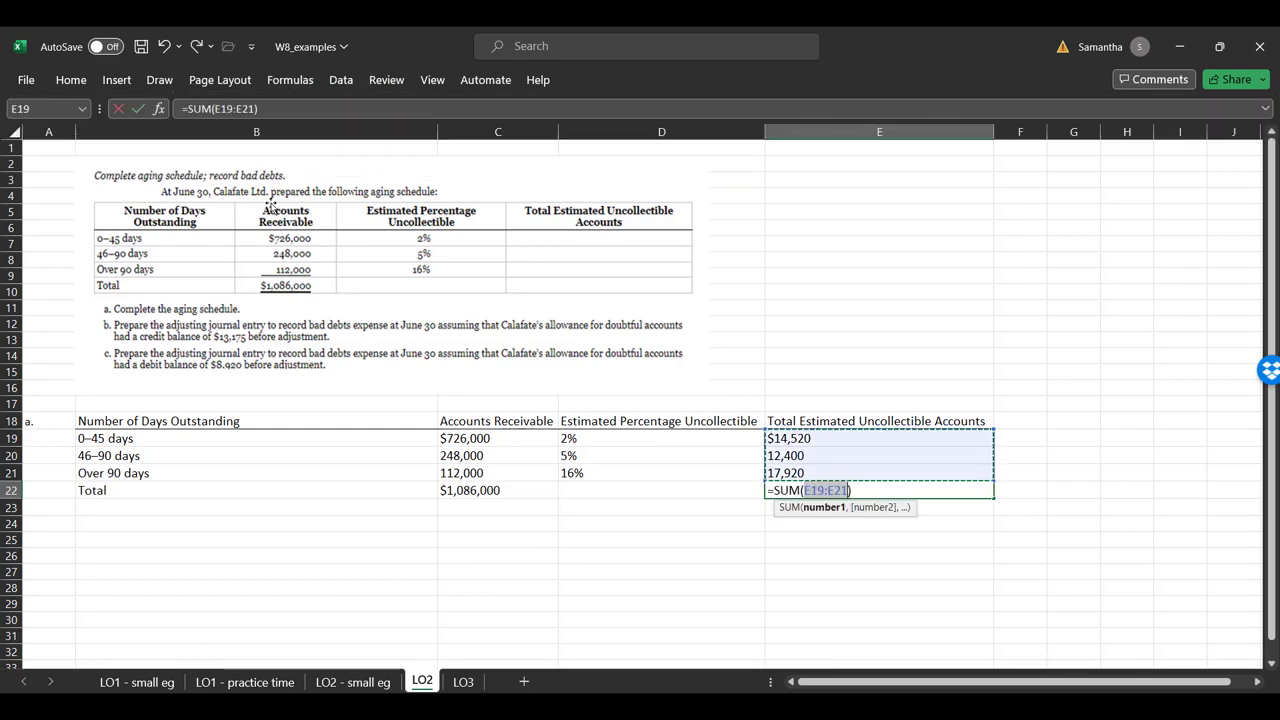
key("Return")
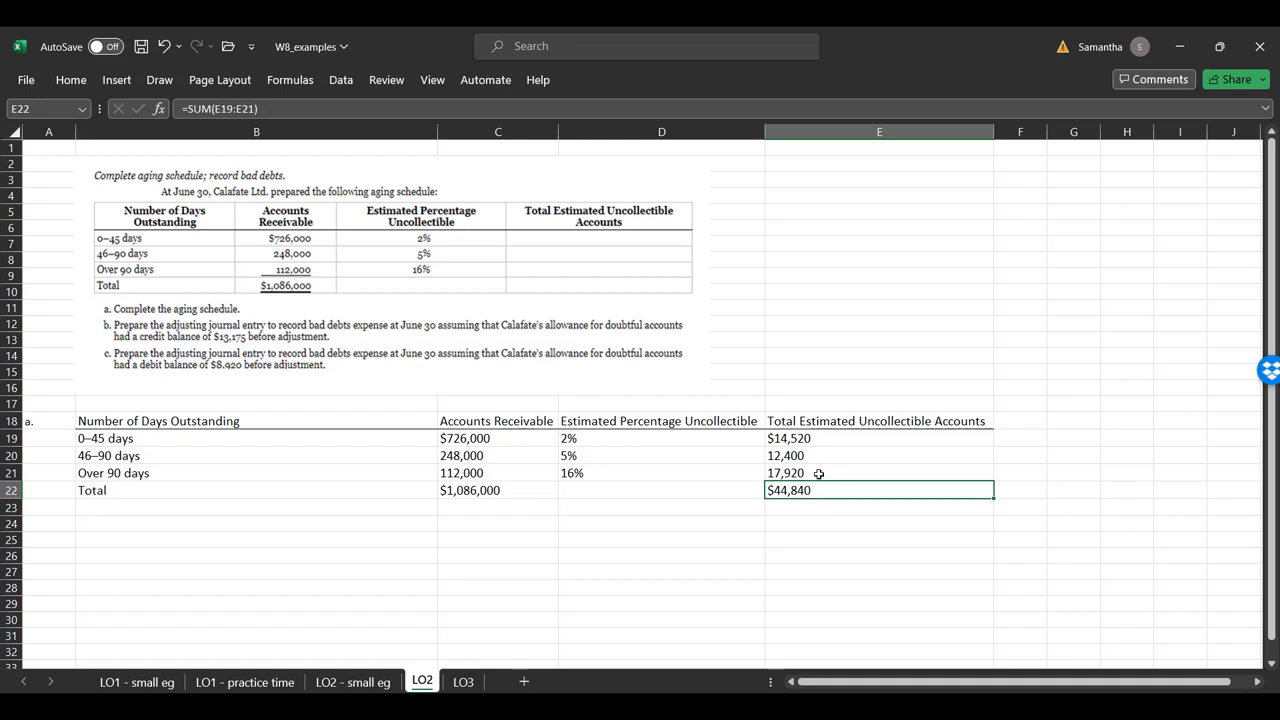
Add a bottom border under the Over 90 days row B21:E21
left_click(822, 476)
left_click_drag(826, 476, 165, 472)
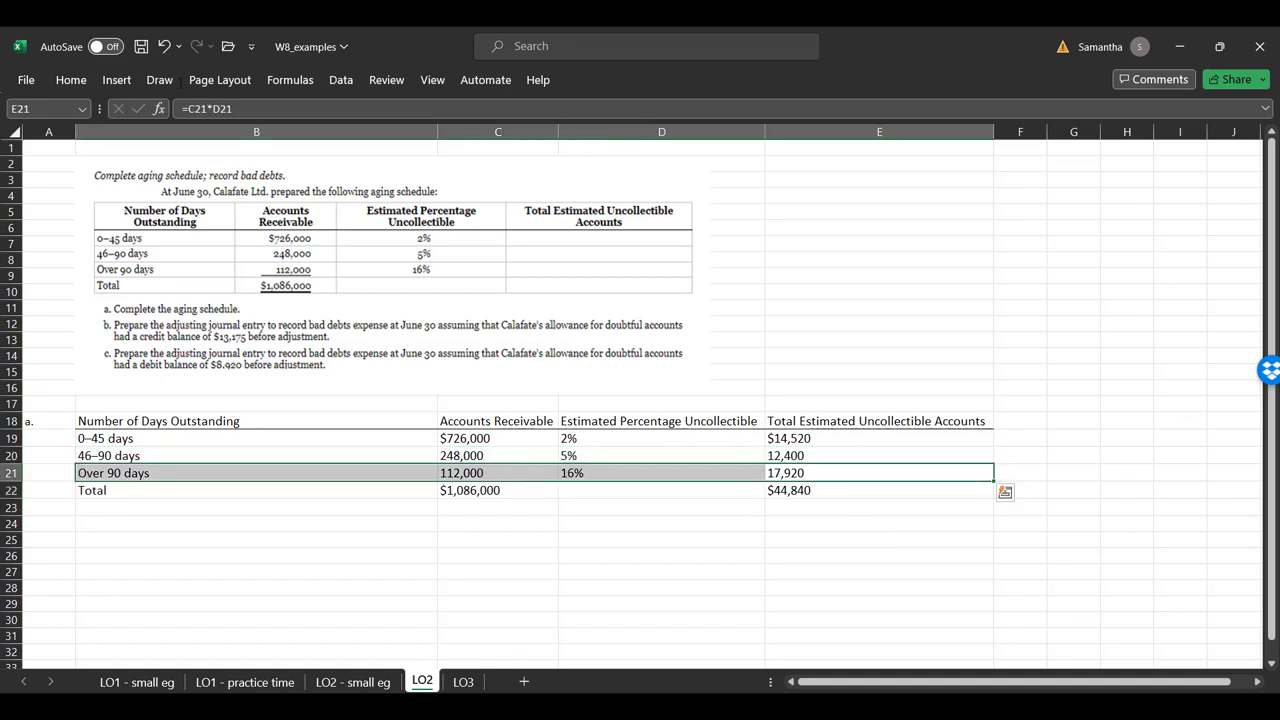
left_click(71, 80)
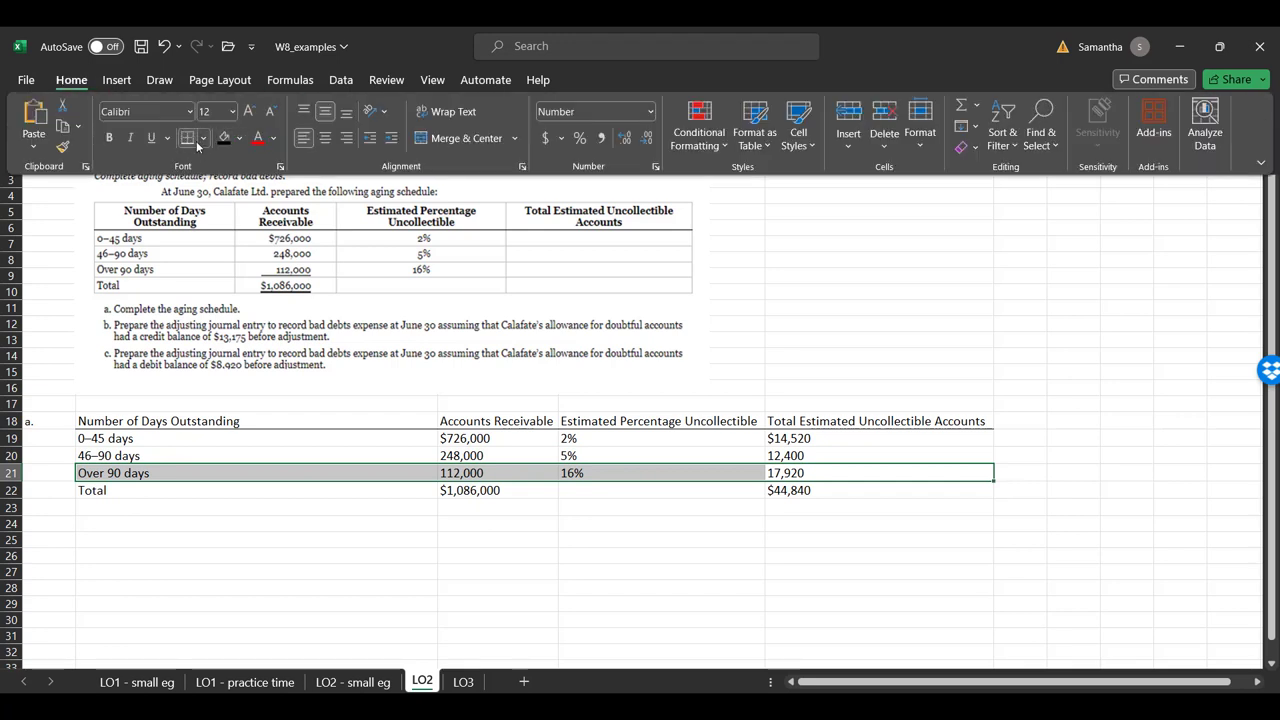
left_click(483, 438)
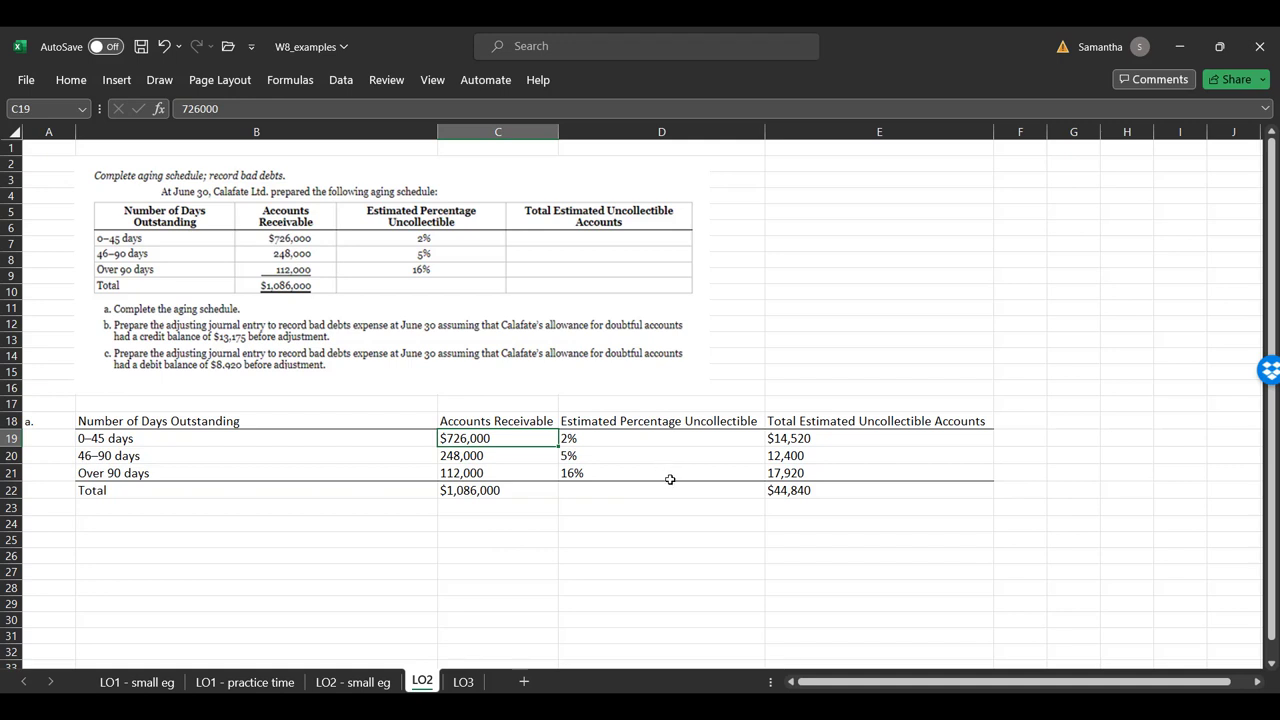
left_click(835, 494)
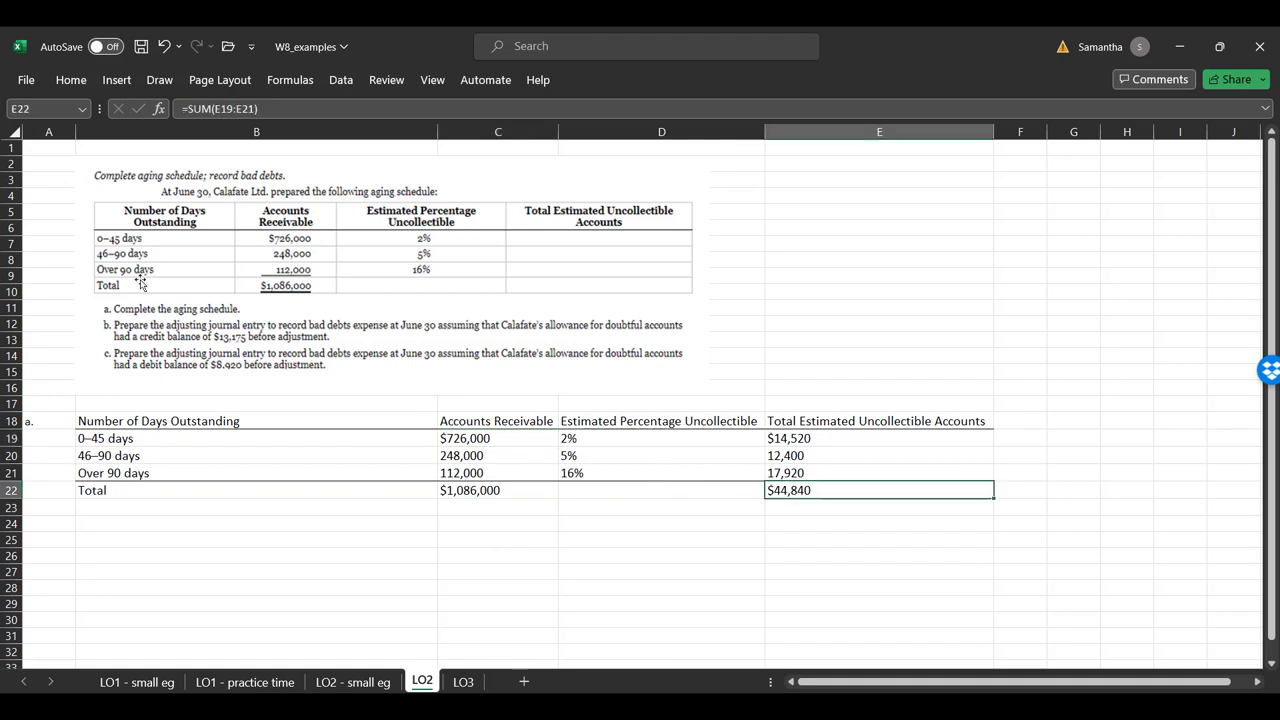
Enter the journal lines Dr. Bad Debt expense in B25 and Cr AFDA in B26
left_click(120, 569)
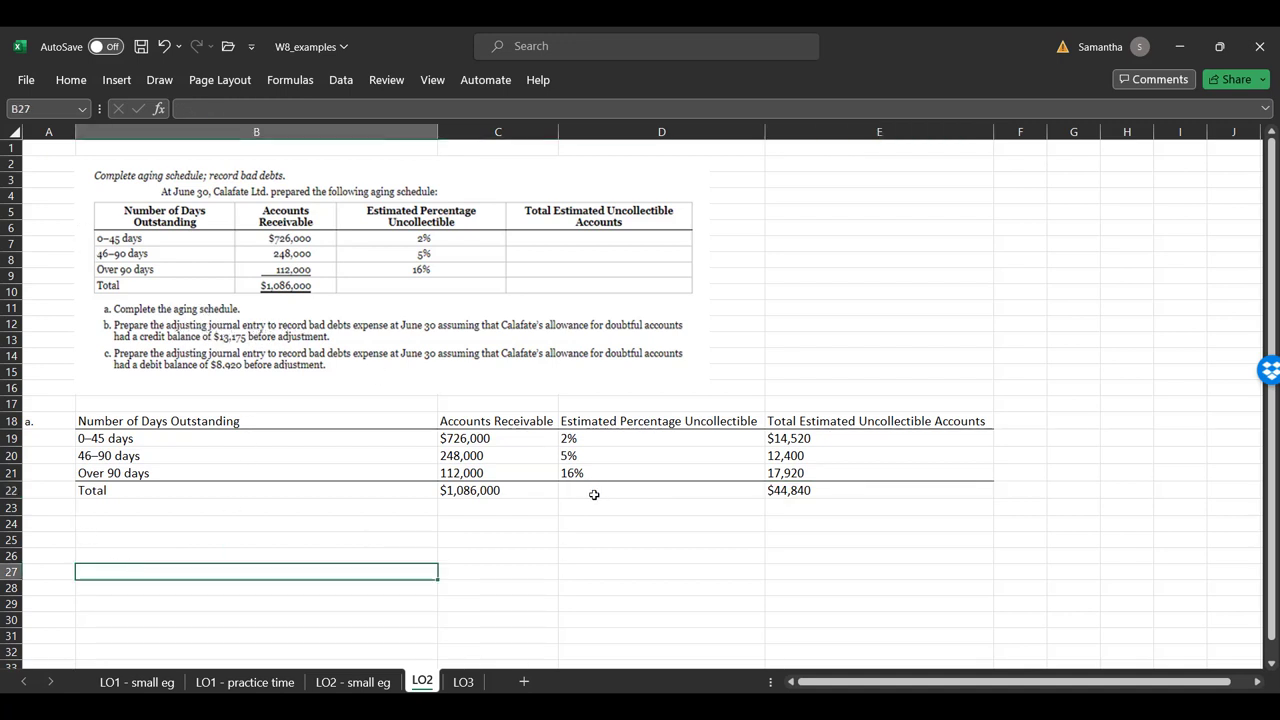
key("Up")
key("Up")
type("Dr")
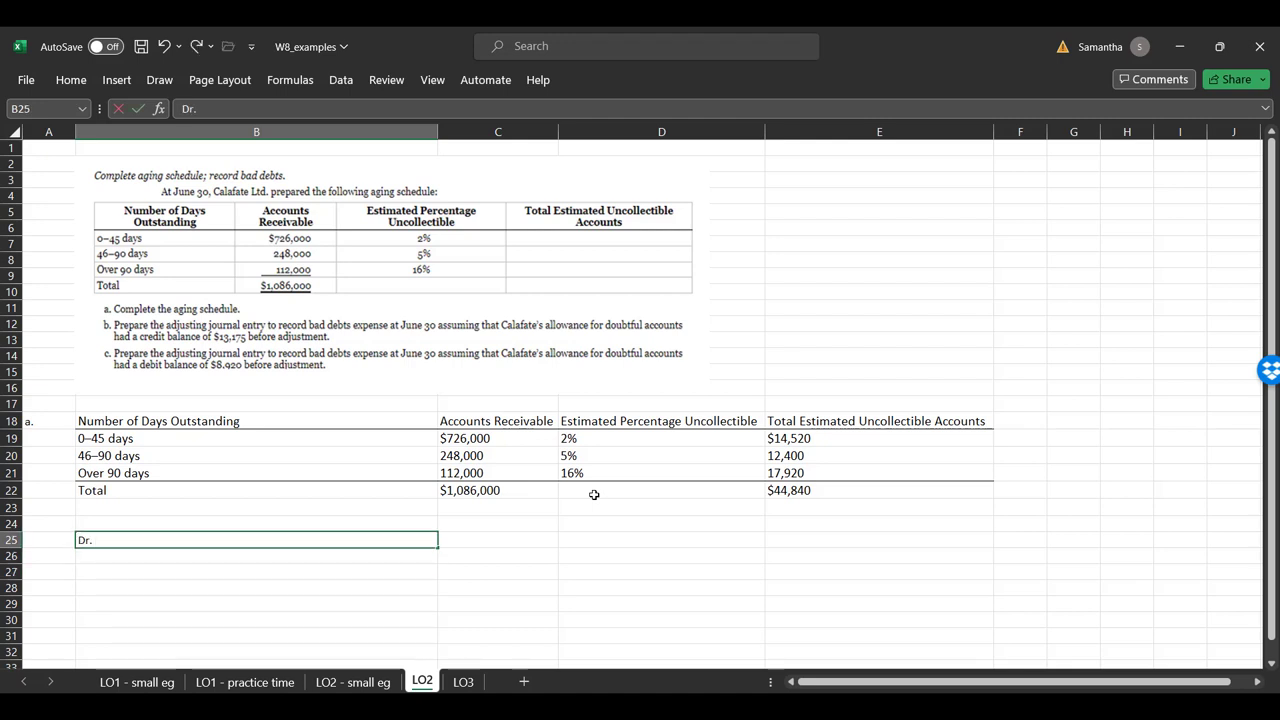
type(". Bad Debt expense")
key("Return")
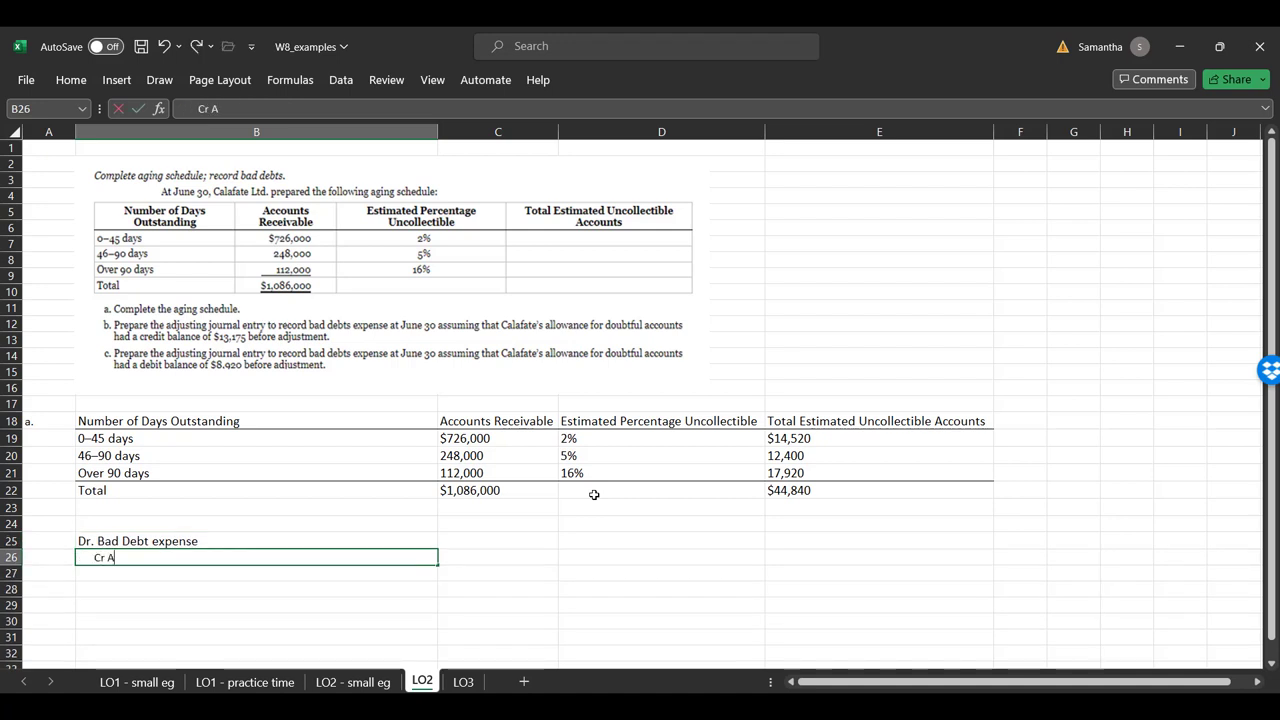
type("Cr AFDA")
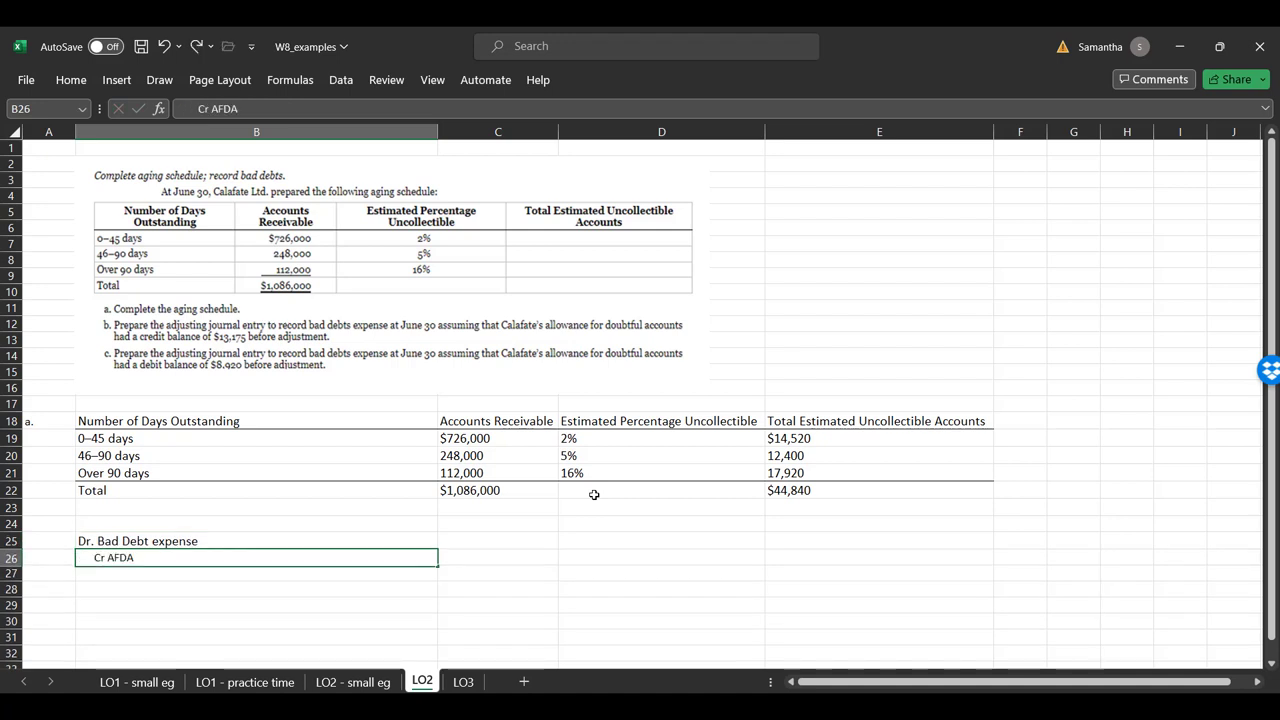
key("Return")
Add the description 'To record bad debt expense for the period' in B27
type("Tp")
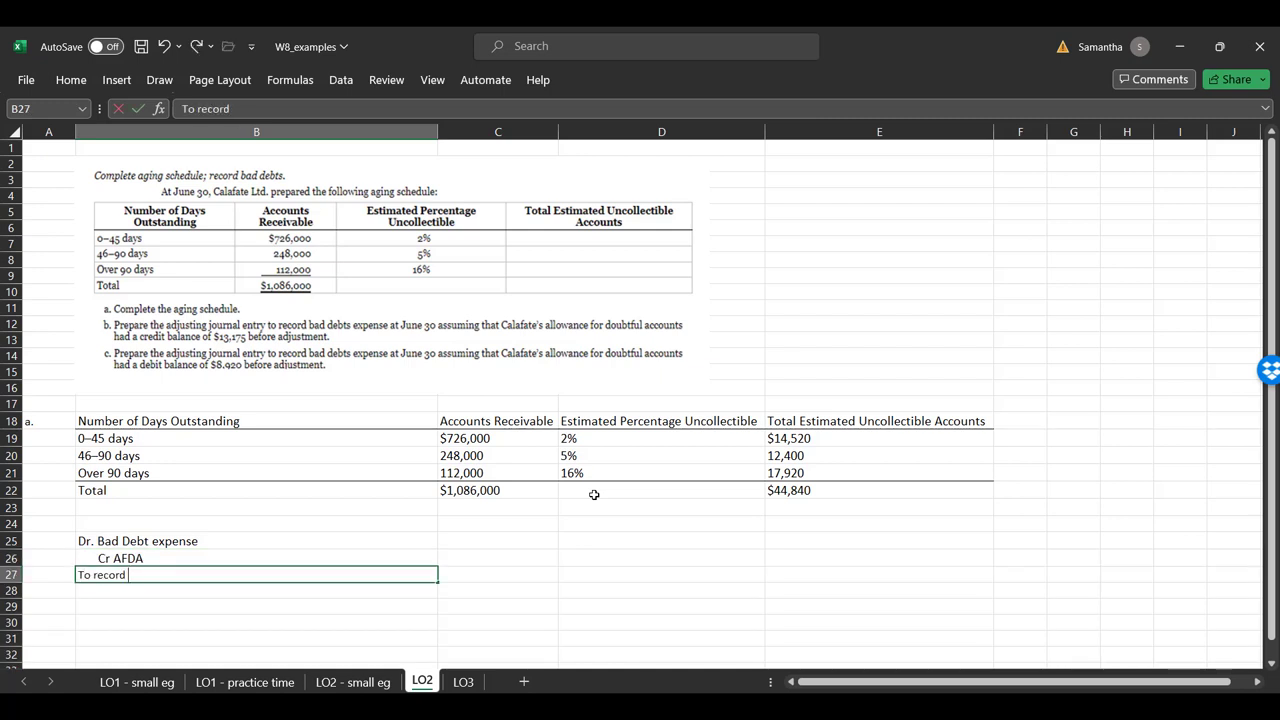
type(" record")
type(" ADBA")
key("BackSpace")
key("BackSpace")
type("FA for the period")
key("BackSpace")
key("BackSpace")
key("BackSpace")
key("BackSpace")
key("BackSpace")
key("BackSpace")
key("BackSpace")
key("BackSpace")
key("BackSpace")
key("BackSpace")
key("BackSpace")
key("BackSpace")
key("BackSpace")
key("BackSpace")
key("BackSpace")
key("BackSpace")
key("BackSpace")
key("BackSpace")
type("bad debt expense for the period")
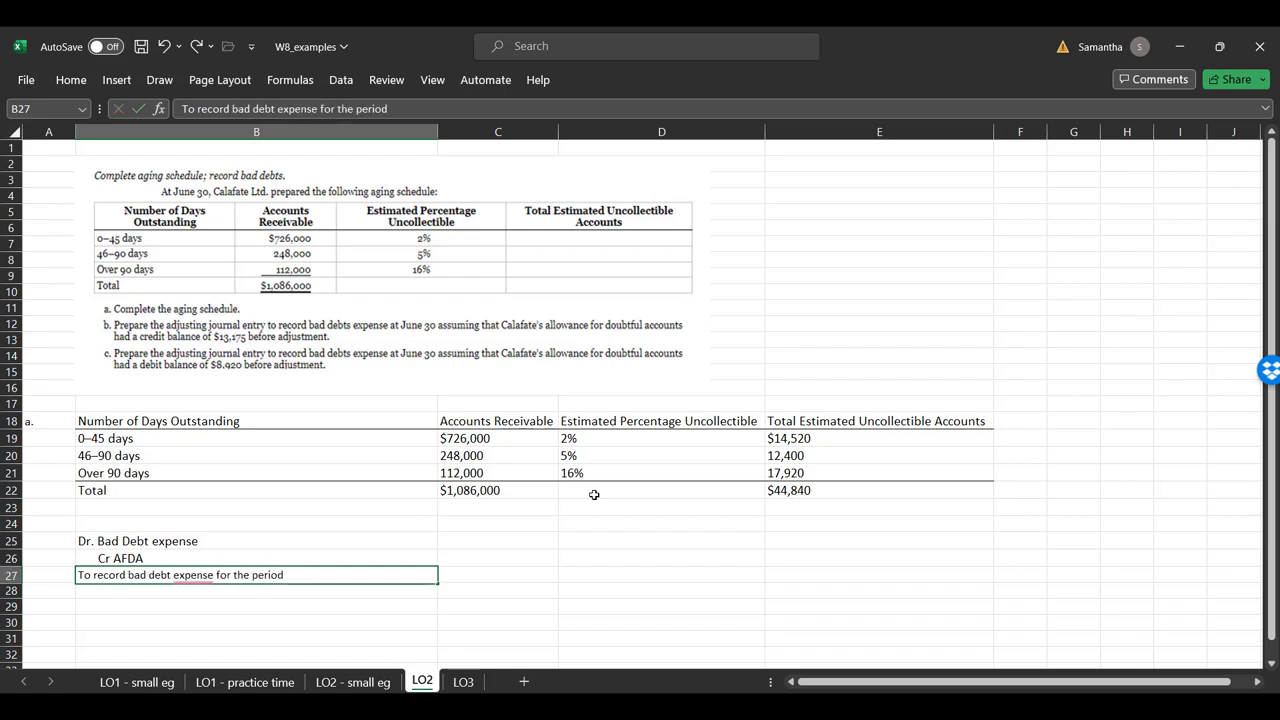
key("Up")
key("Right")
key("Up")
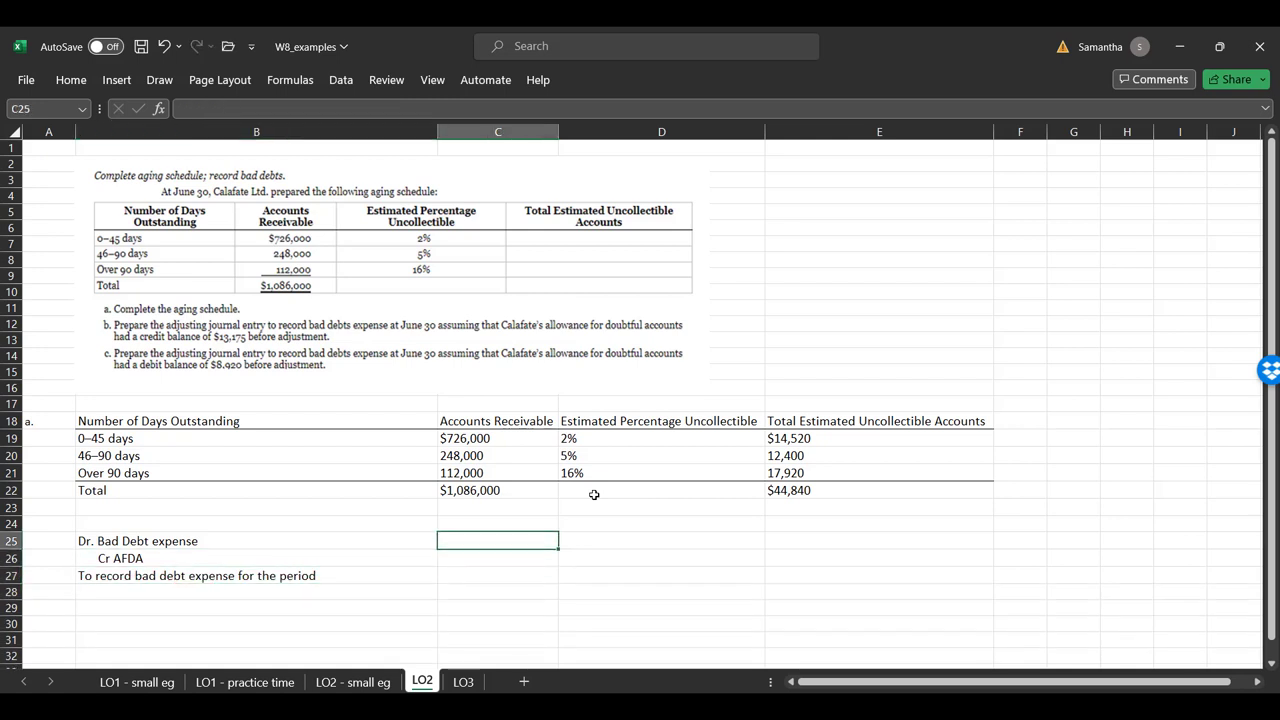
Enter a debit amount formula in C25 pointing toward the $44,840 total
type("=")
key("Up")
key("Up")
key("Up")
key("Right")
key("Right")
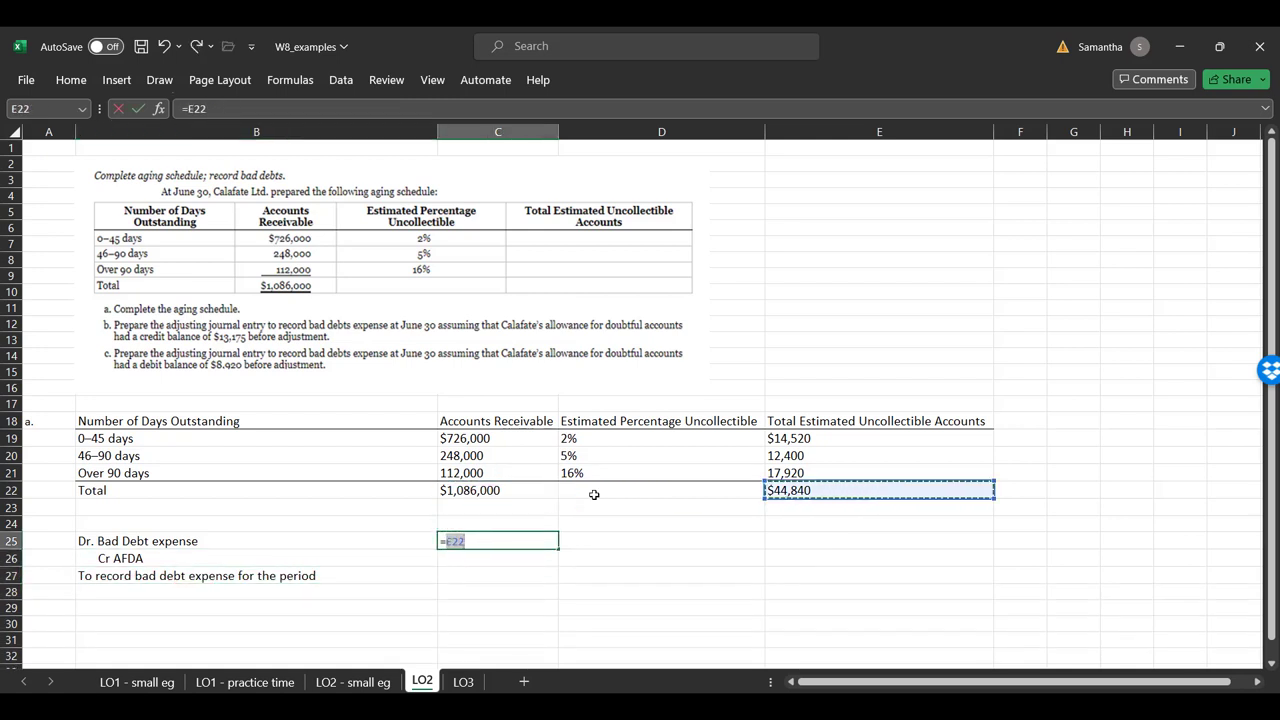
key("Left")
key("ctrl+Return")
key("Right")
key("Left")
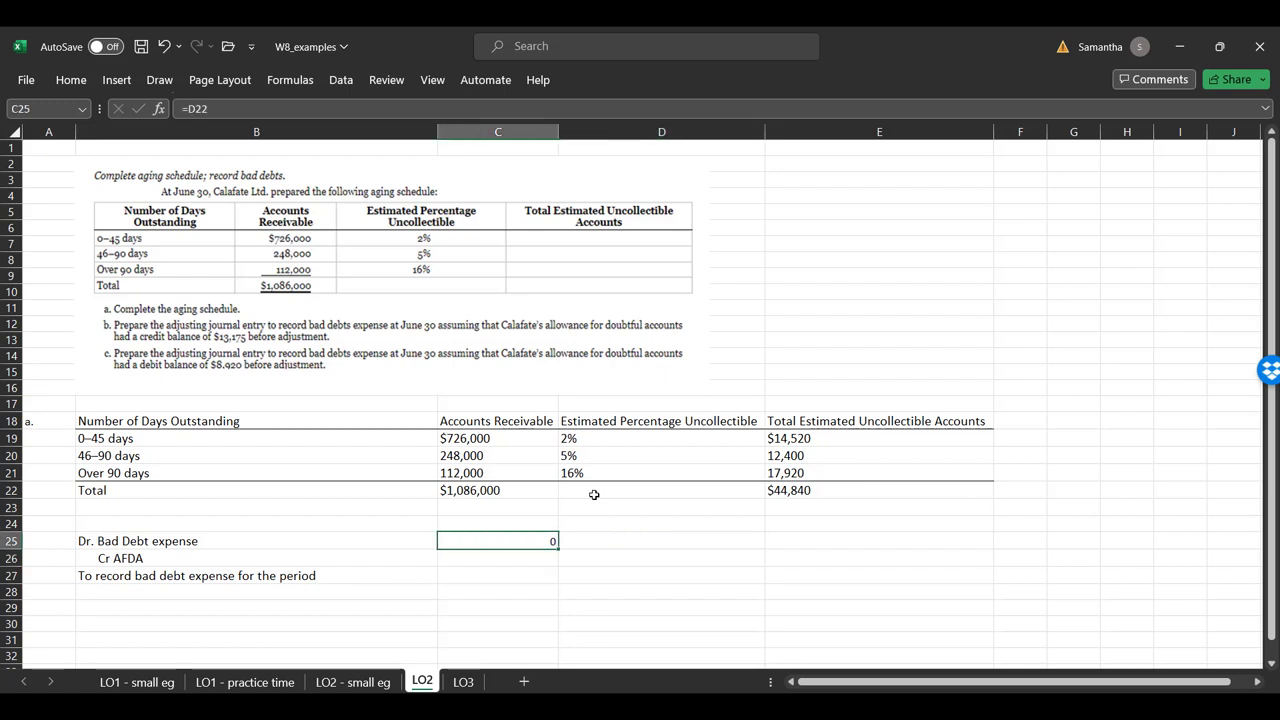
Redo the C25 debit amount so it links to the $44,840 total in E22
type("=")
key("Right")
key("Right")
key("Right")
key("Up")
key("Left")
key("Left")
key("Up")
key("Right")
key("Up")
key("Return")
key("Right")
key("Up")
key("Left")
Copy the amount to the credit line, then relink D26 as =C25
key("ctrl+c")
key("Down")
key("Right")
key("ctrl+v")
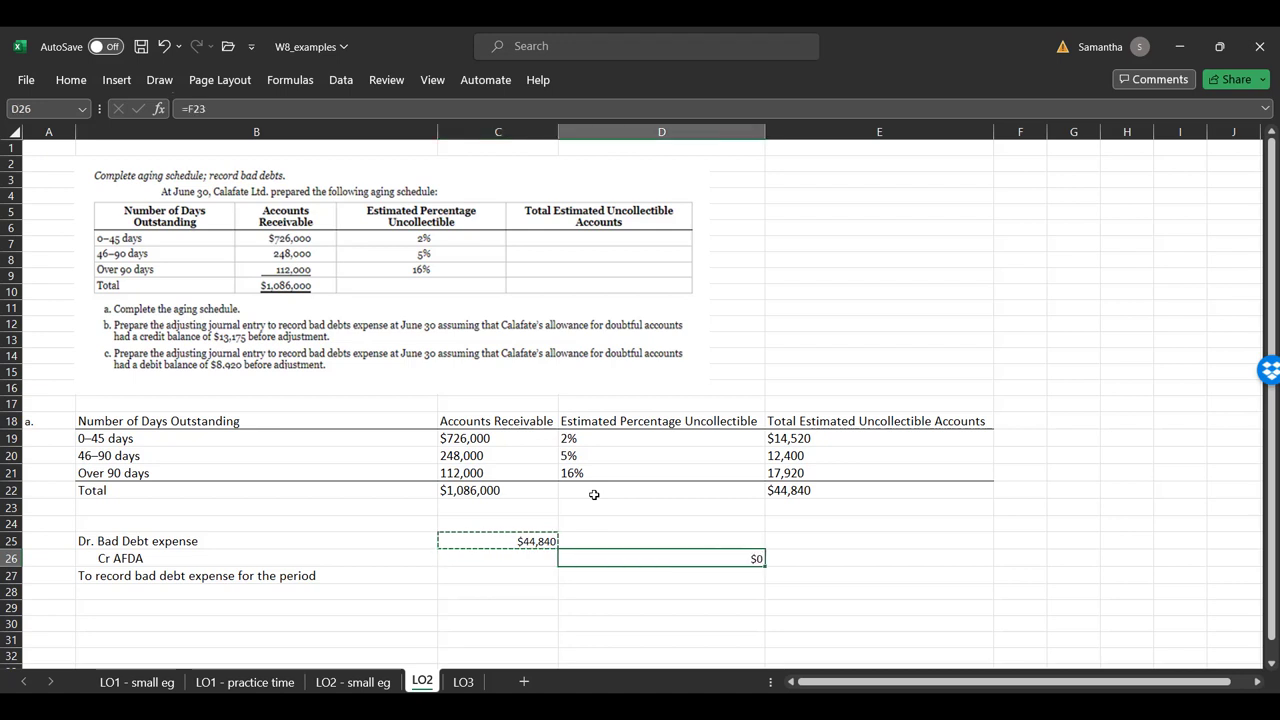
key("Escape")
key("F2")
key("BackSpace")
key("BackSpace")
key("BackSpace")
key("BackSpace")
key("Return")
key("Up")
type("=")
key("Up")
key("Left")
key("Return")
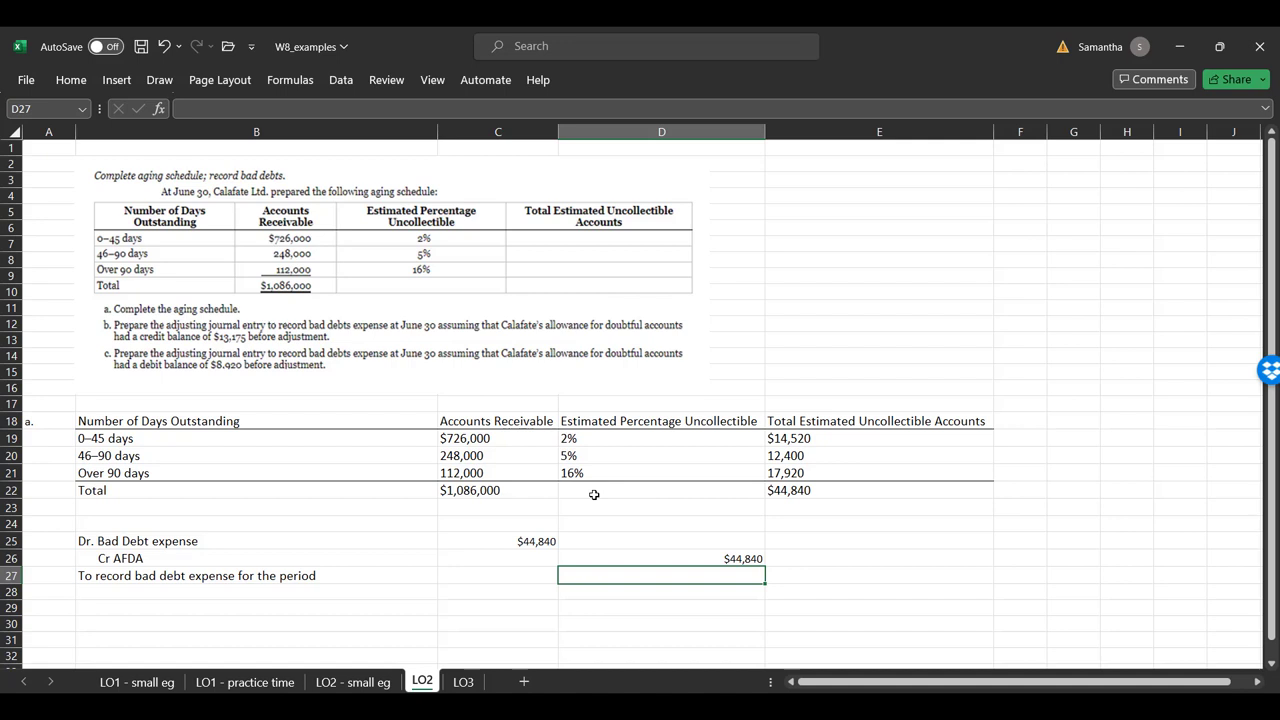
Delete the amounts from both the credit cell D26 and the debit cell C25
key("Up")
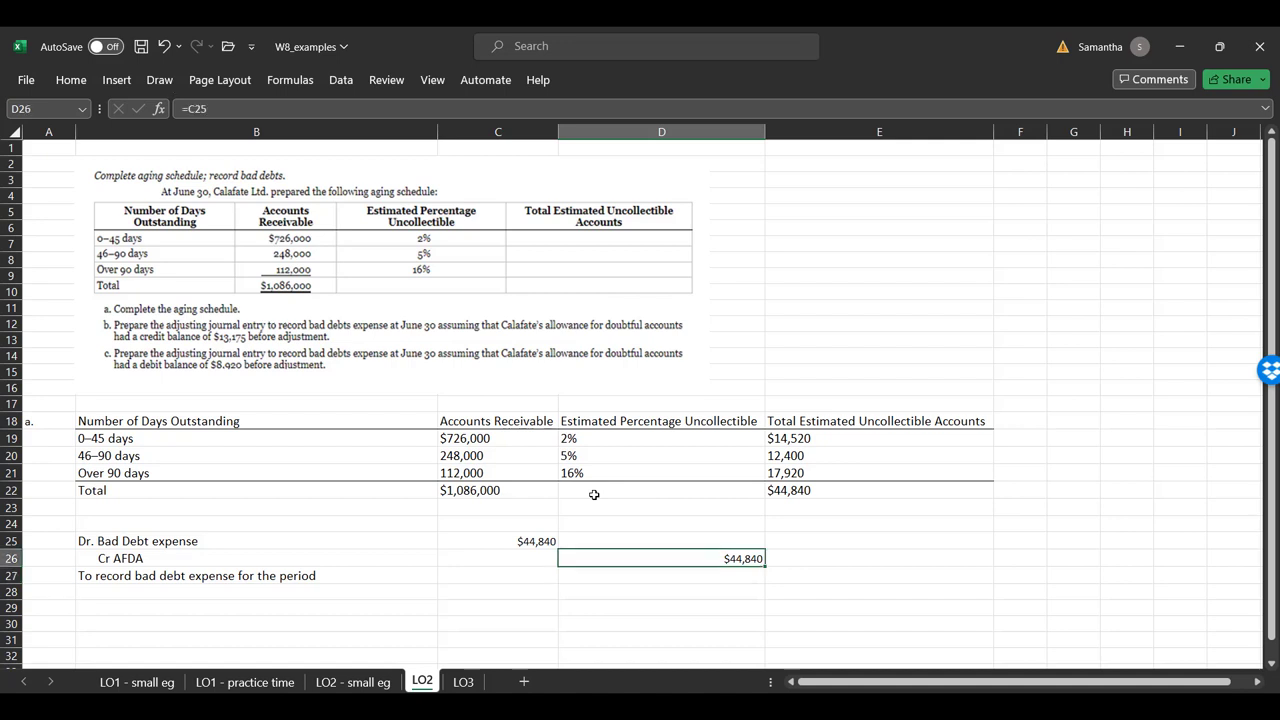
key("Delete")
key("Left")
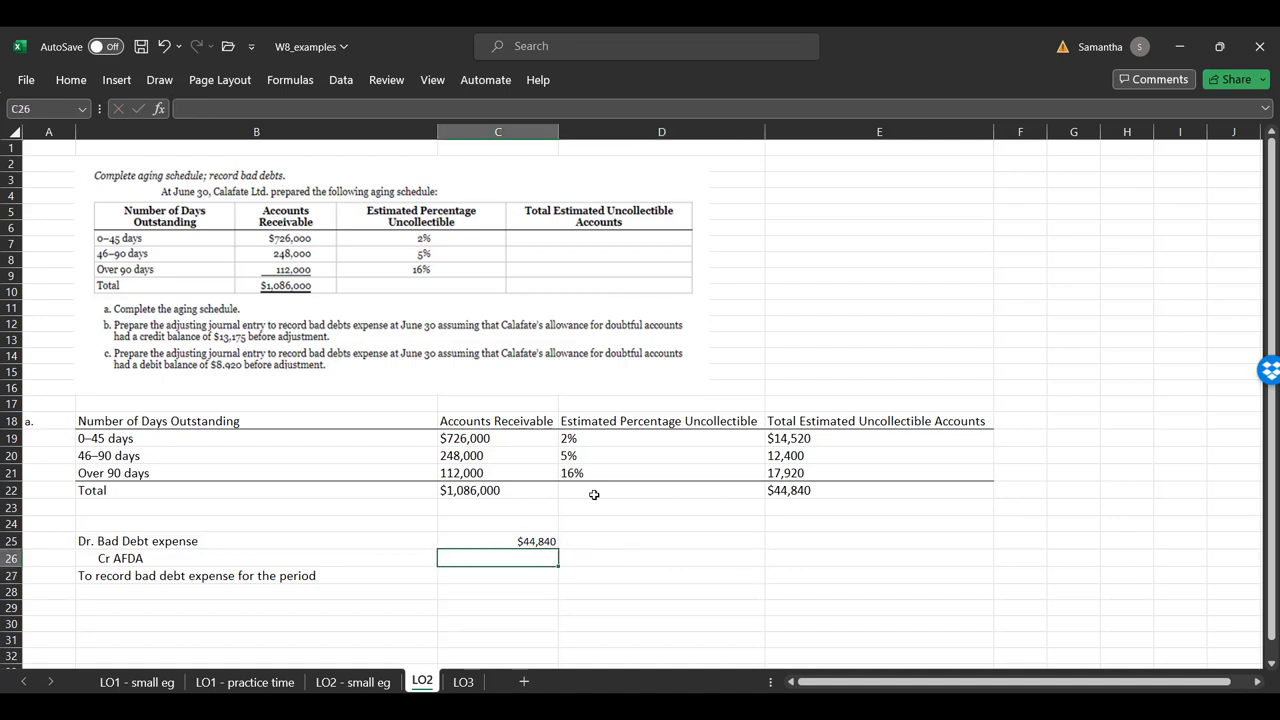
key("Up")
key("F2")
key("BackSpace")
key("BackSpace")
key("BackSpace")
key("BackSpace")
key("Return")
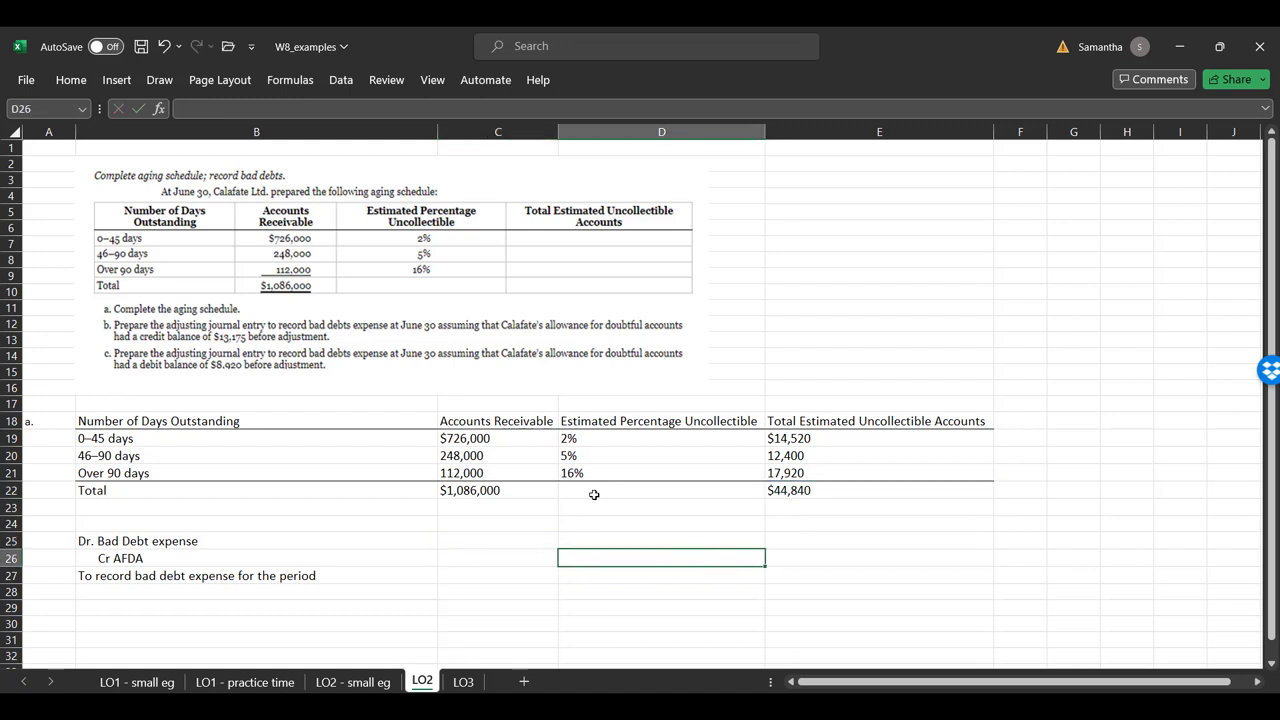
Review the E22 =SUM(E19:E21) total and the accounts receivable total
left_click(790, 490)
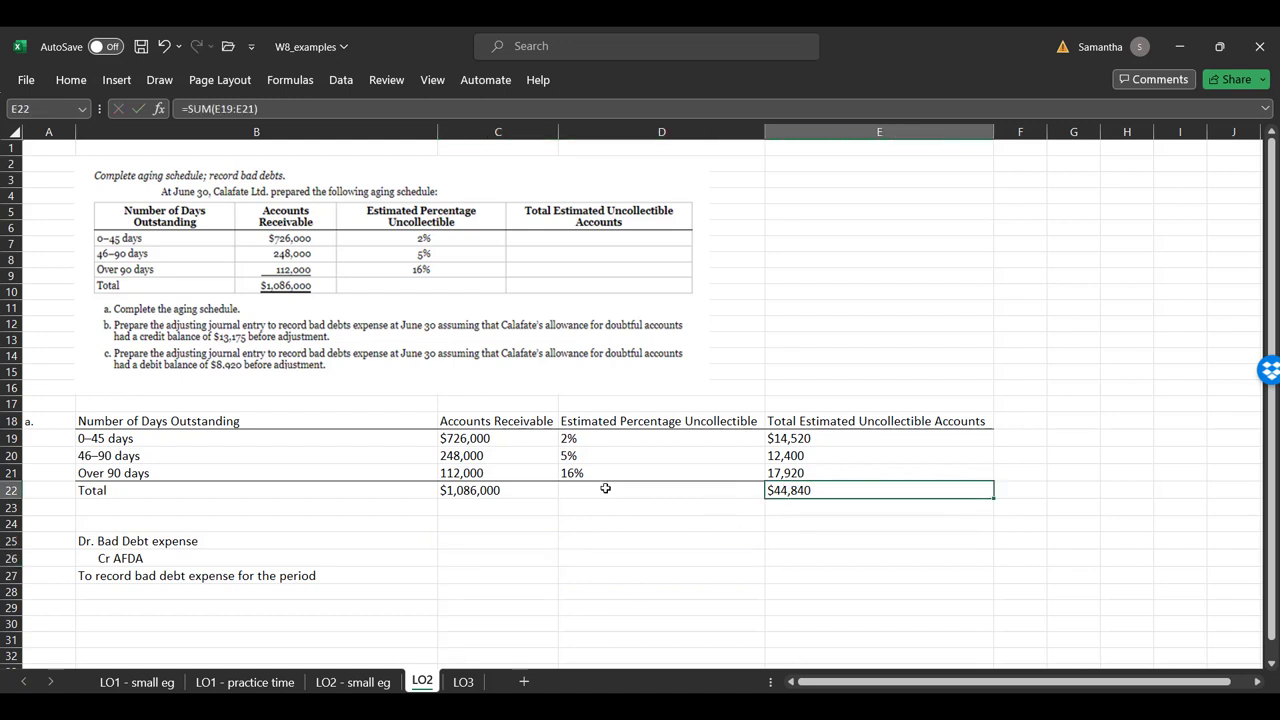
left_click(490, 489)
left_click(788, 491)
left_click(531, 574)
left_click(837, 572)
left_click(830, 556)
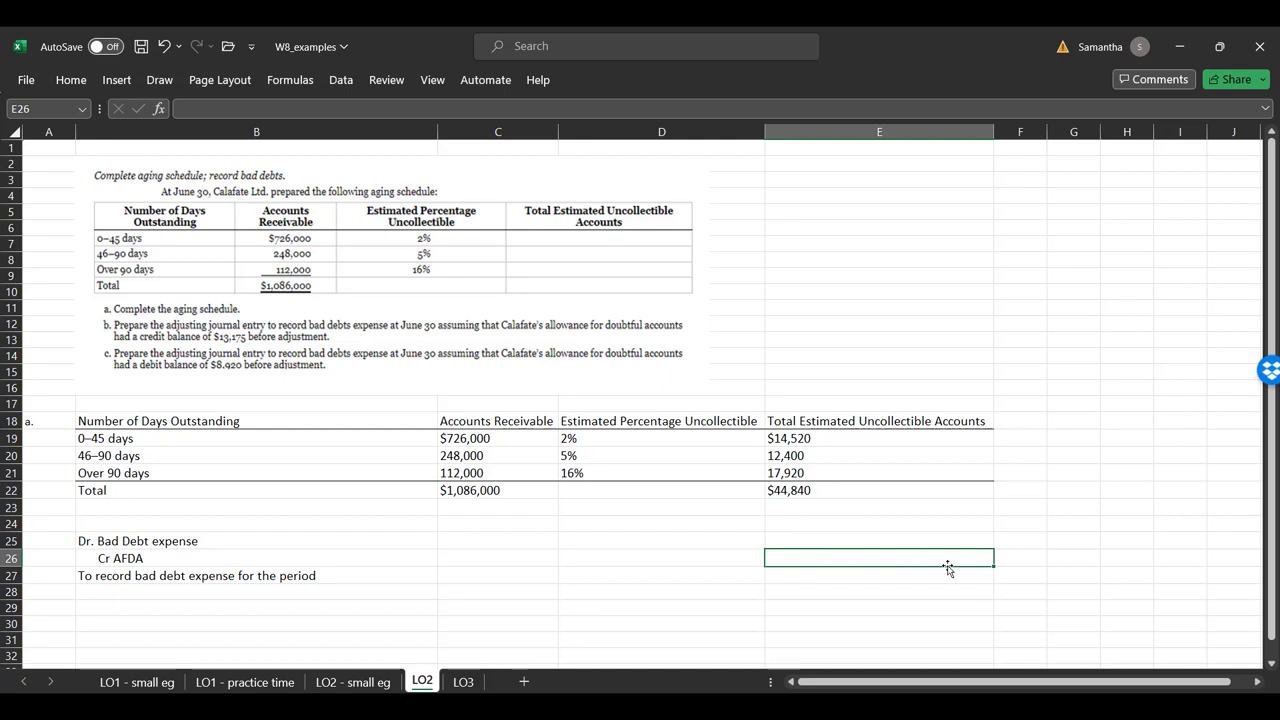
Turn on Wrap text for cell F25 through Format Cells
left_click(1008, 558)
left_click(968, 540)
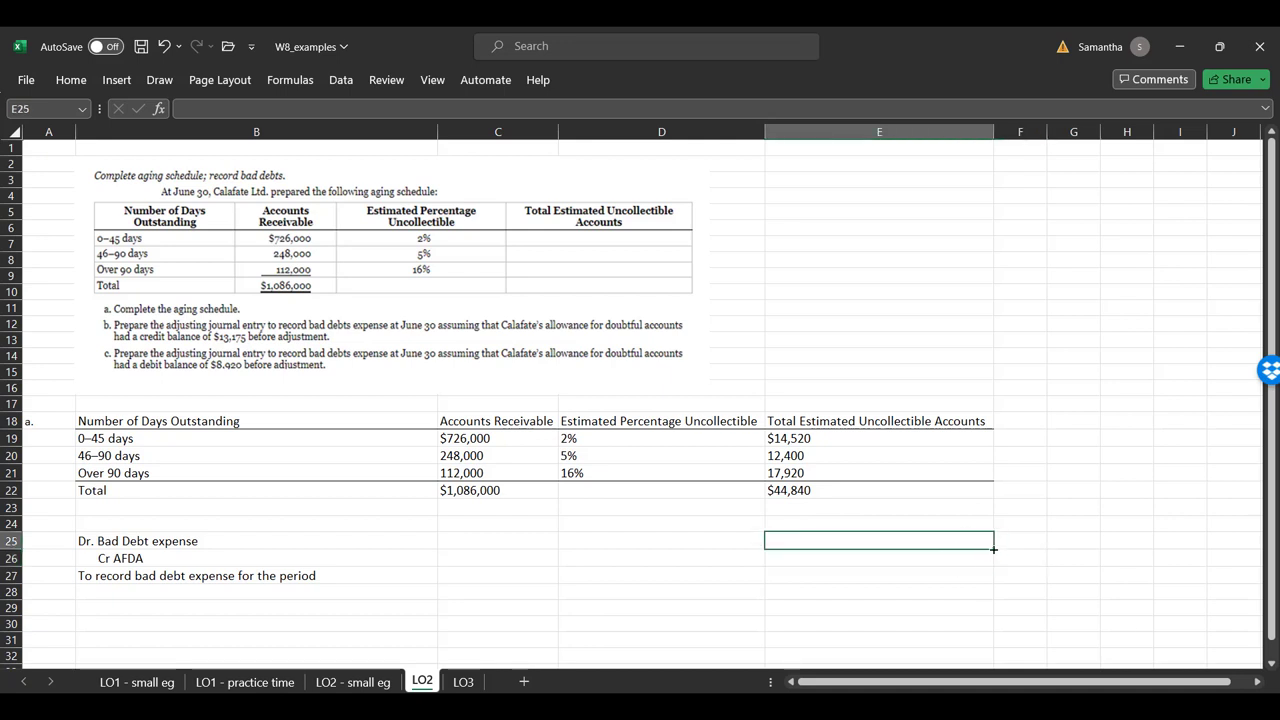
left_click(1051, 538)
right_click(1057, 540)
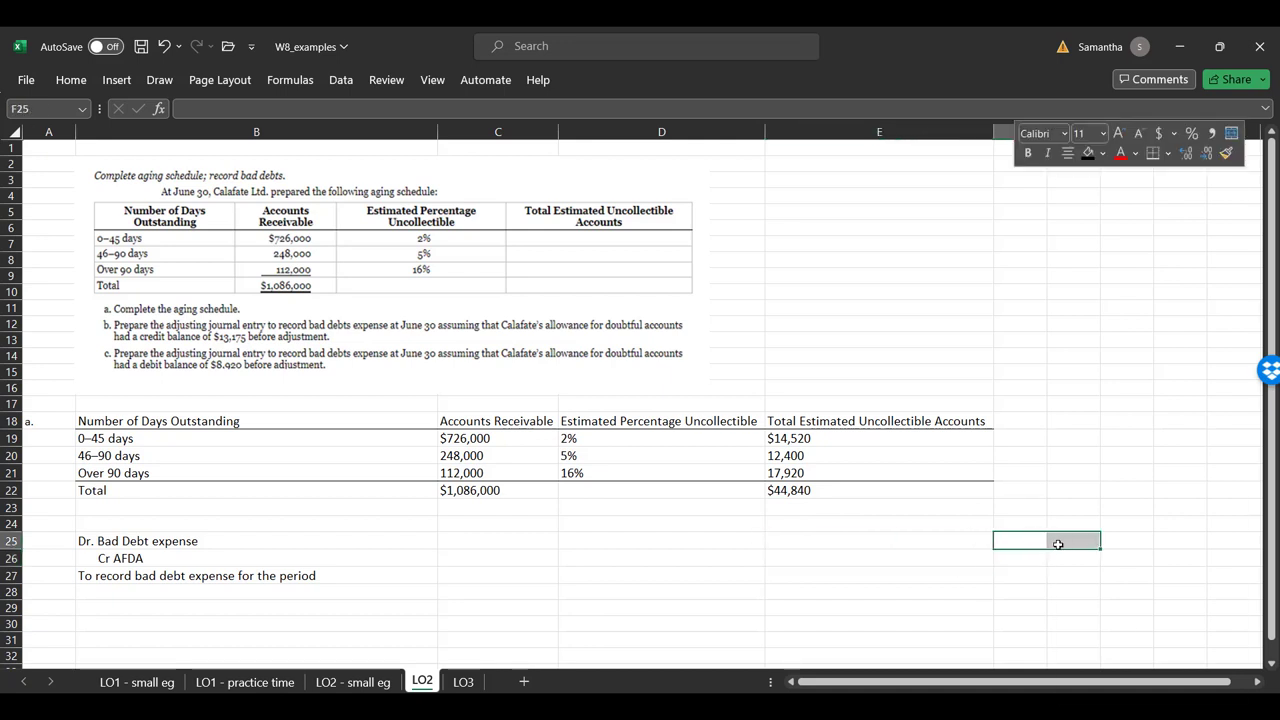
left_click(1146, 597)
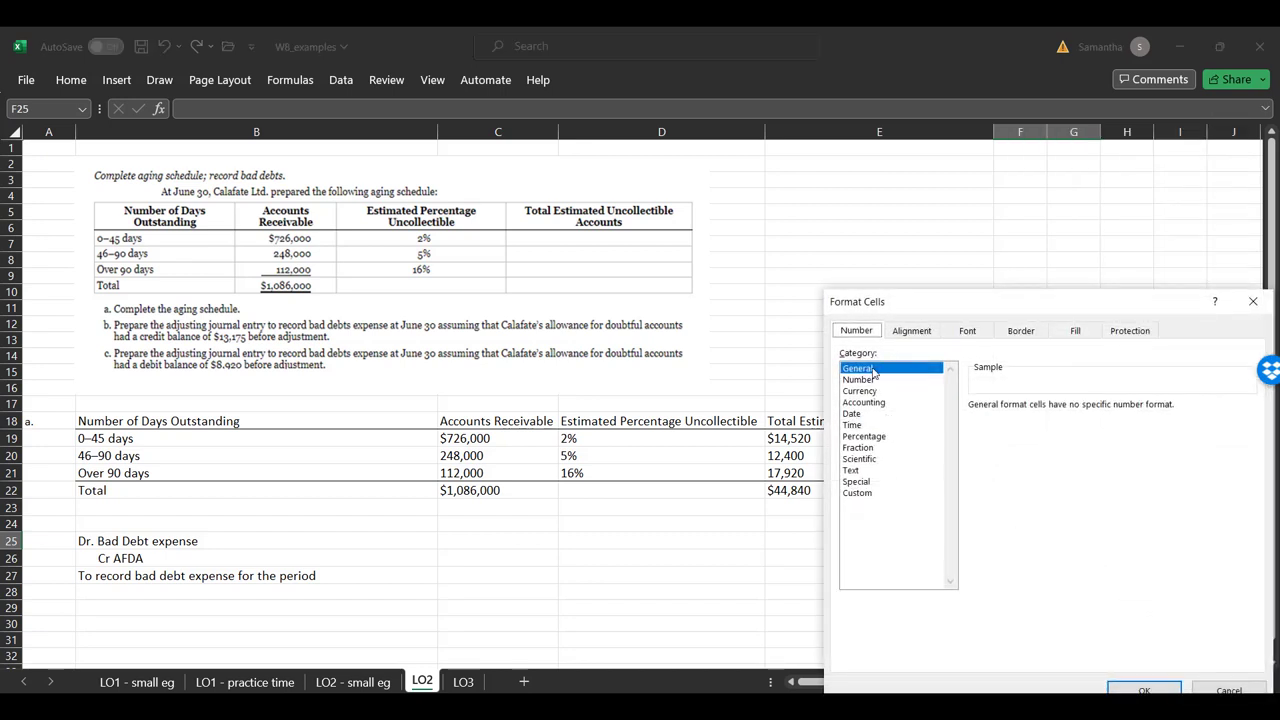
left_click(900, 334)
left_click(868, 481)
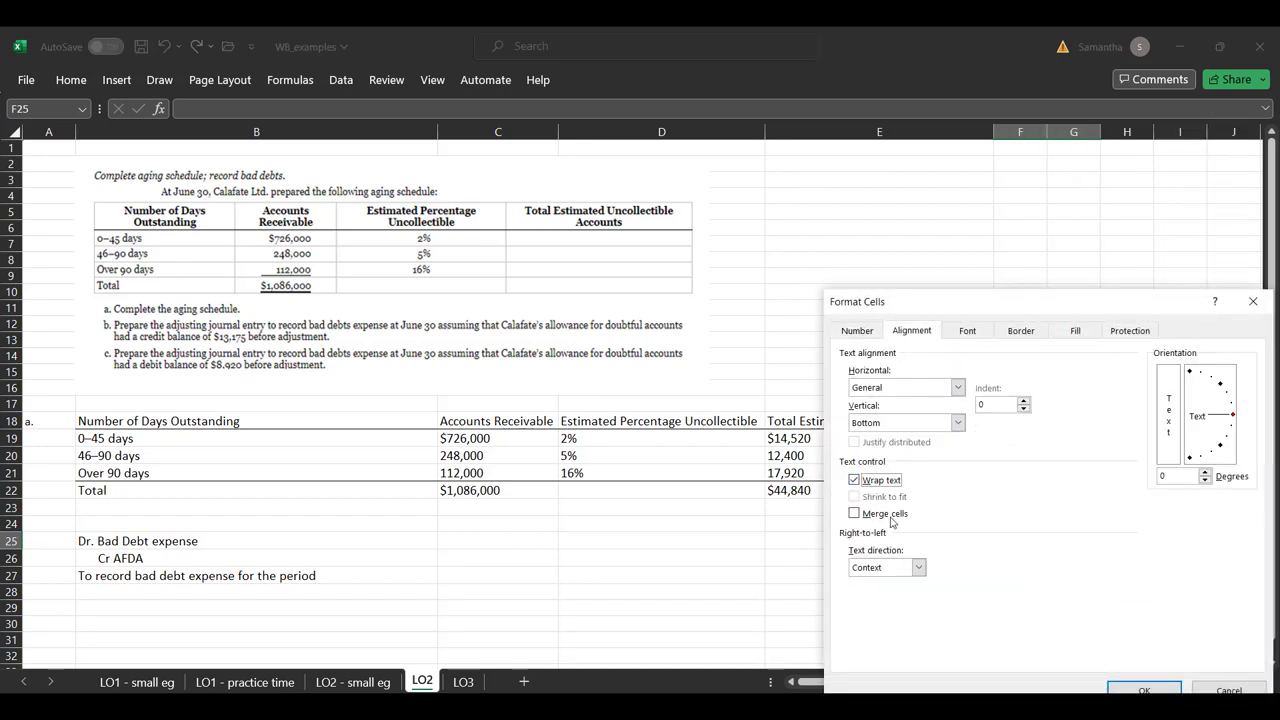
left_click(1140, 688)
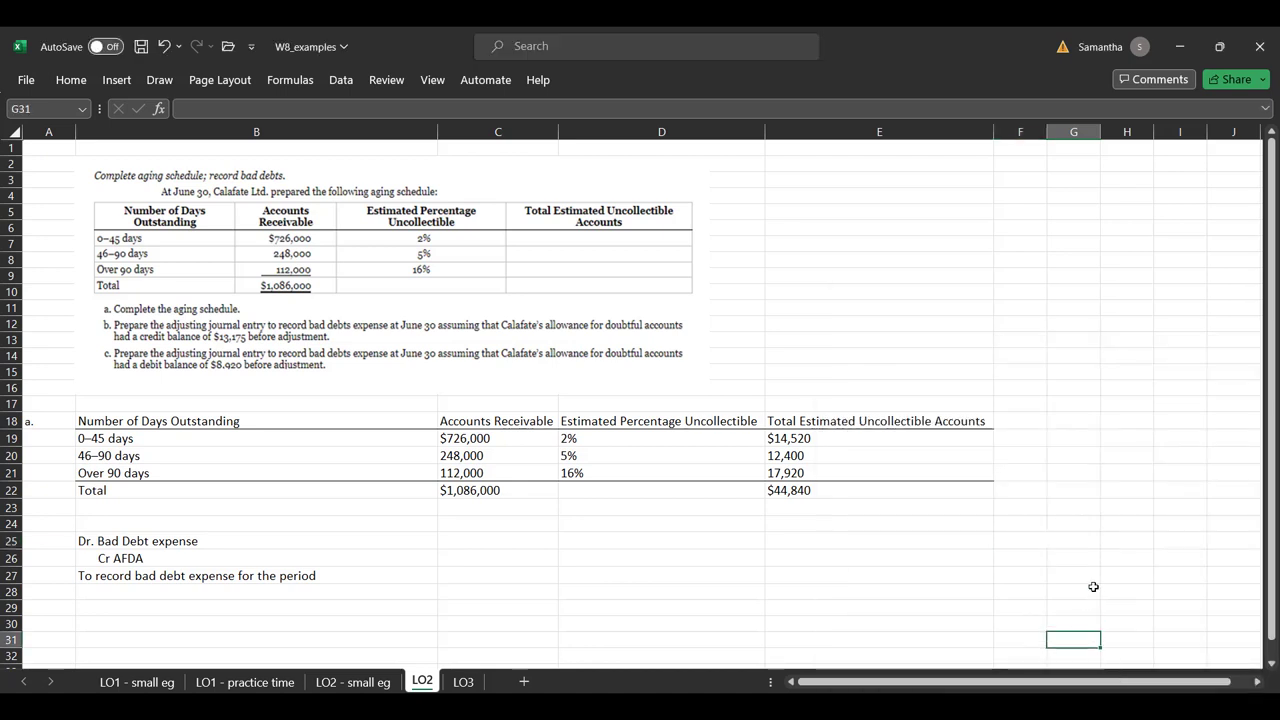
Add a left border down G26:G31 for the T-account
left_click(72, 80)
left_click(1068, 538)
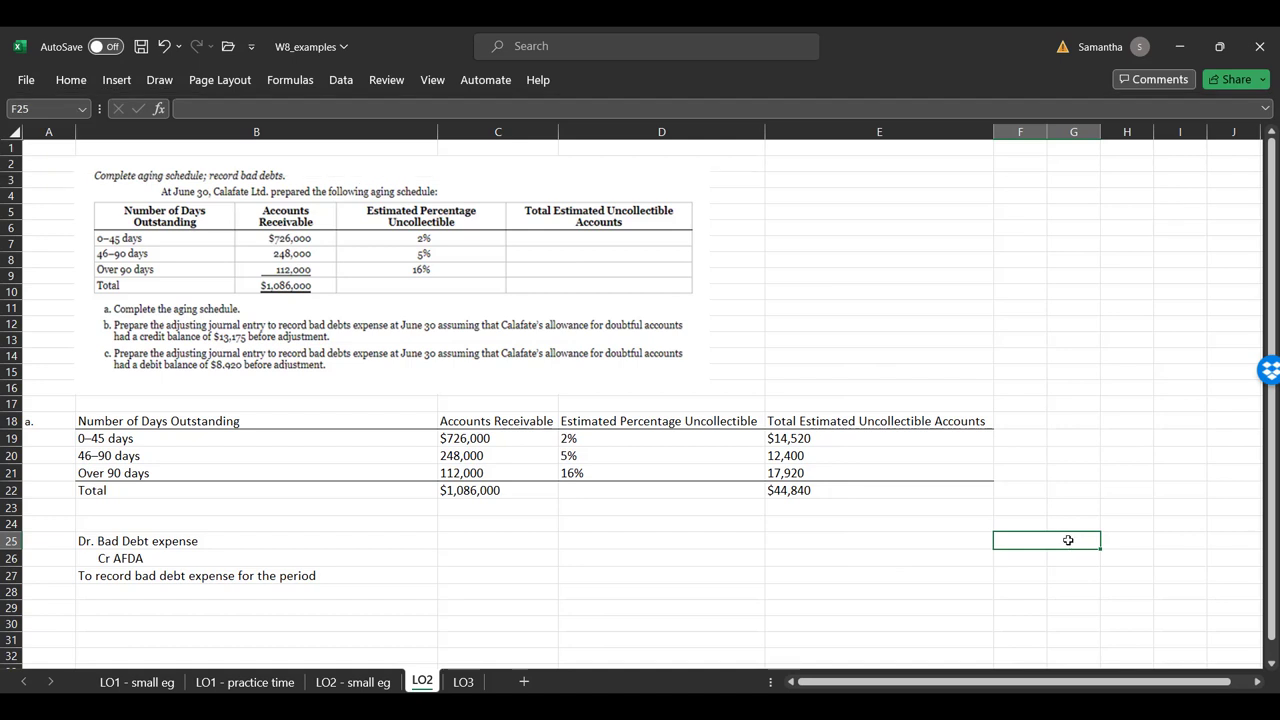
left_click_drag(1072, 556, 1060, 640)
left_click(70, 80)
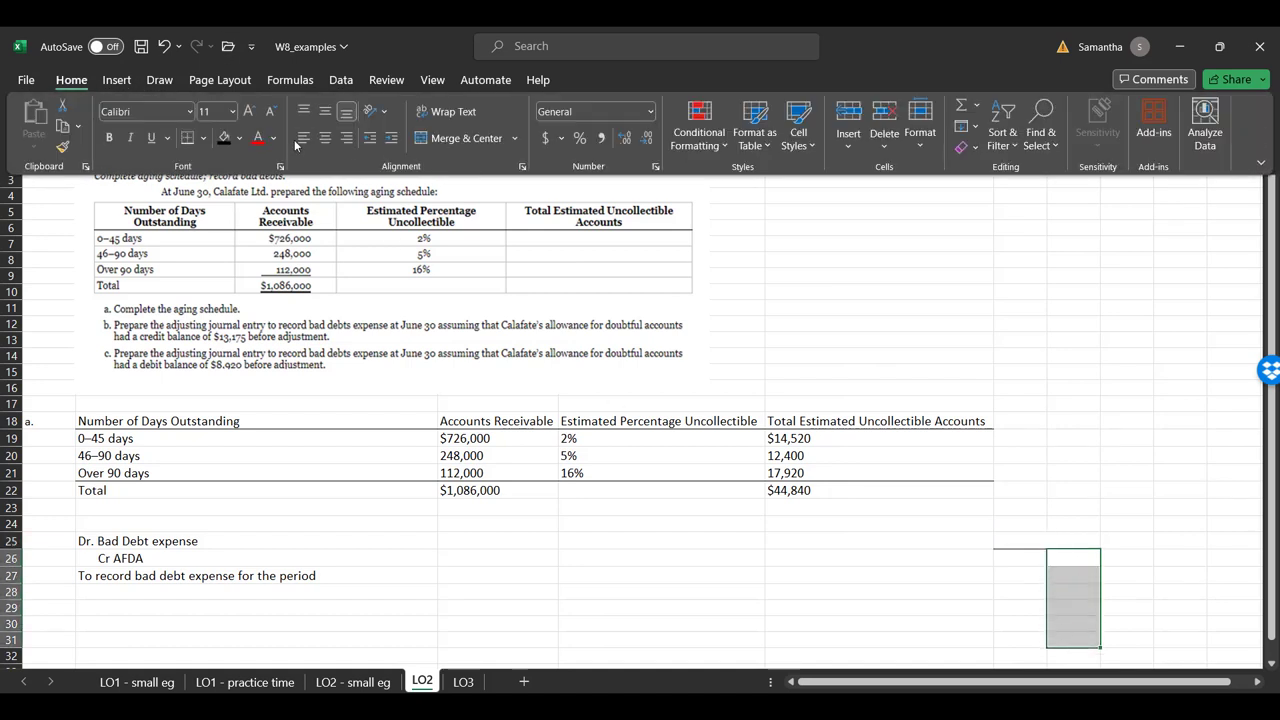
left_click(203, 138)
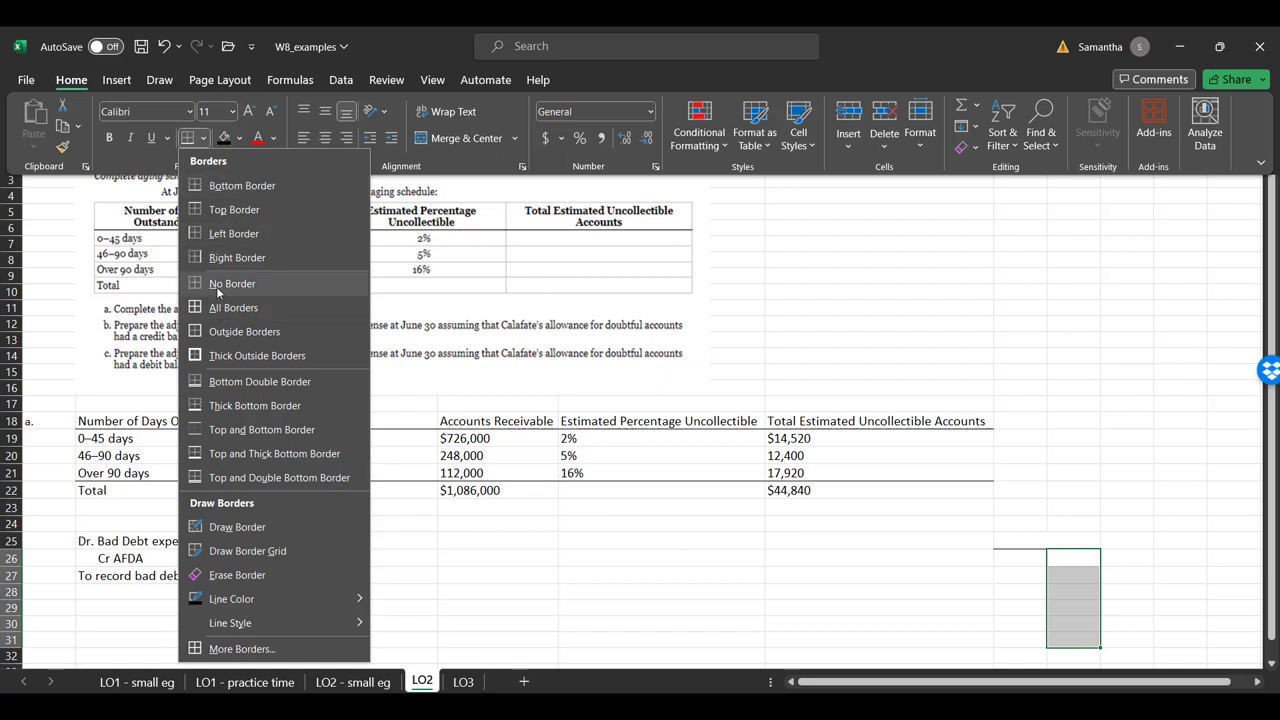
left_click(233, 233)
Type the heading AFDA in F25 and center it
left_click(1030, 540)
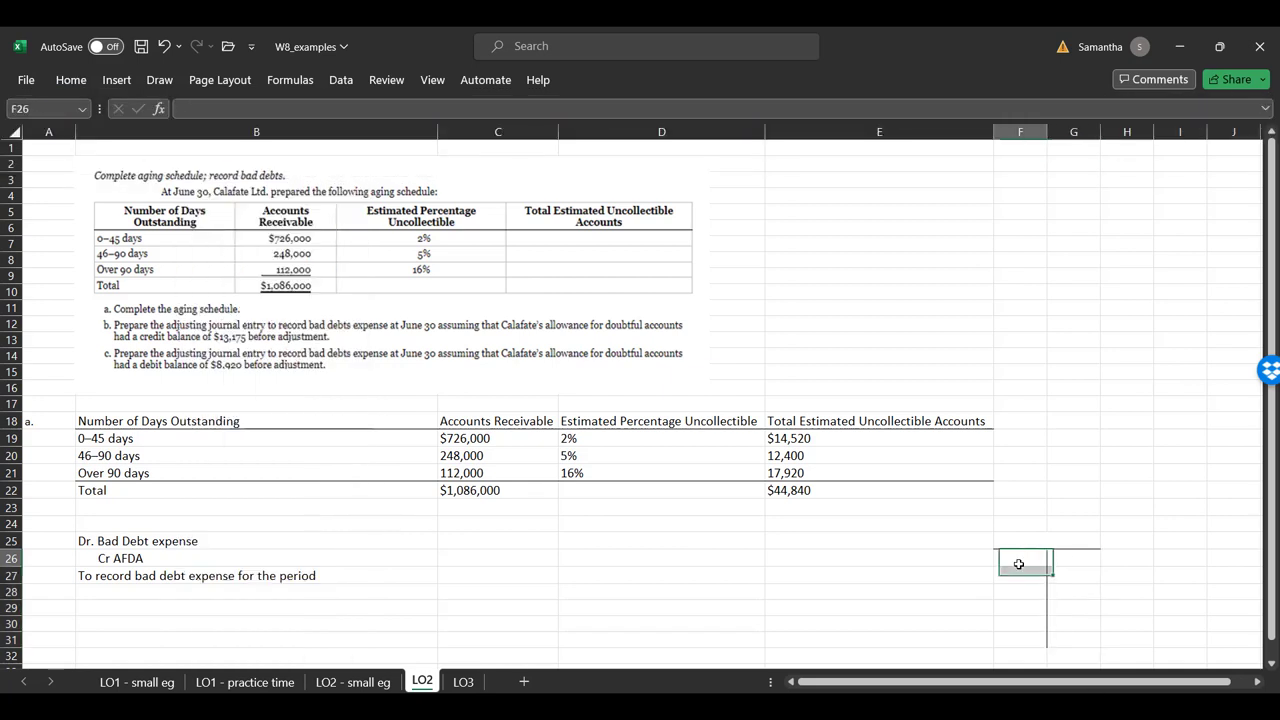
type("AFDA")
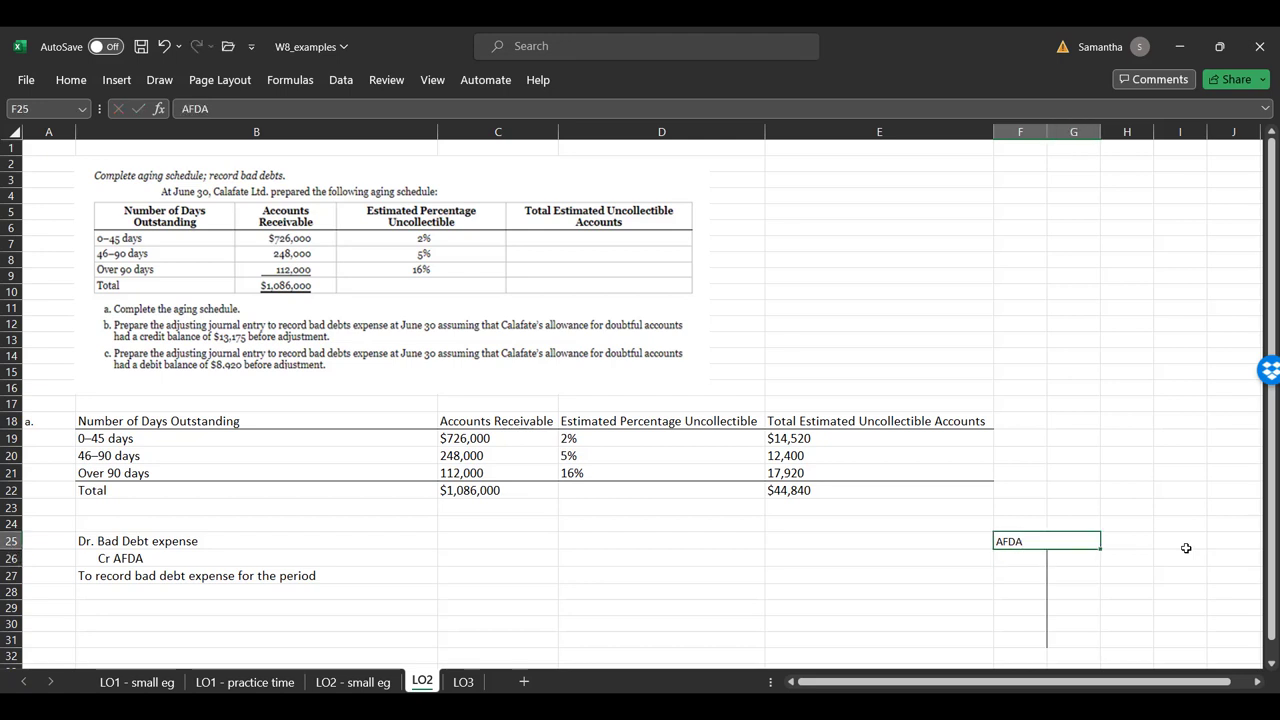
key("ctrl+s")
left_click(70, 81)
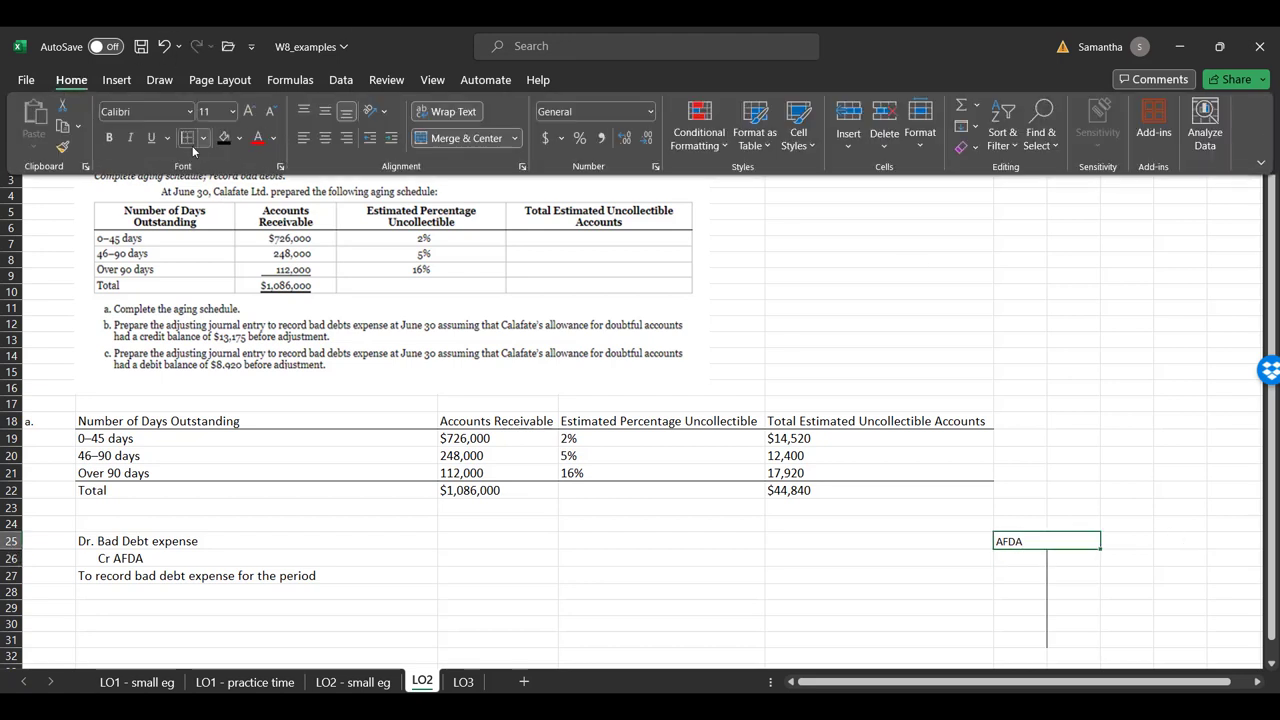
left_click(327, 141)
Enter the 13,175 opening credit balance in G26, labelled B. in H26
left_click(1073, 559)
left_click(993, 557)
left_click(1118, 552)
type("B.")
key("Left")
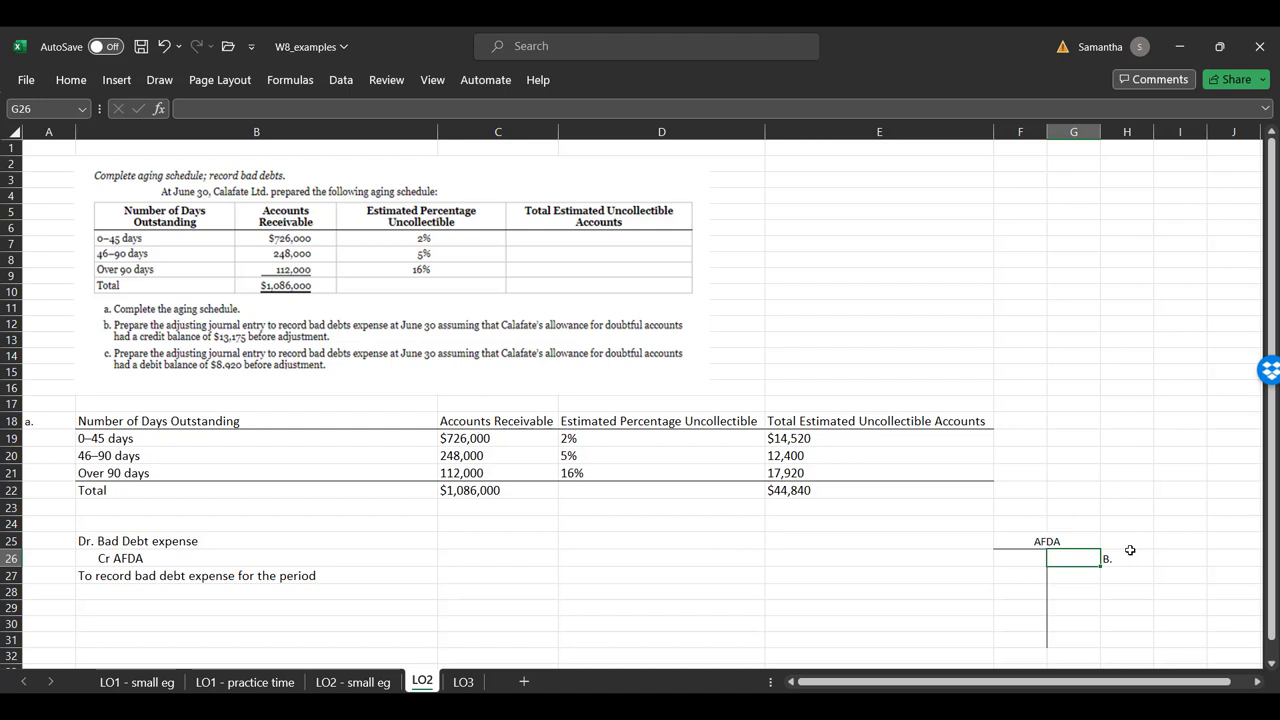
type("13,175")
key("Return")
left_click_drag(1075, 624, 1040, 624)
Add a bottom border under F30:G30 in the AFDA T-account
left_click(72, 80)
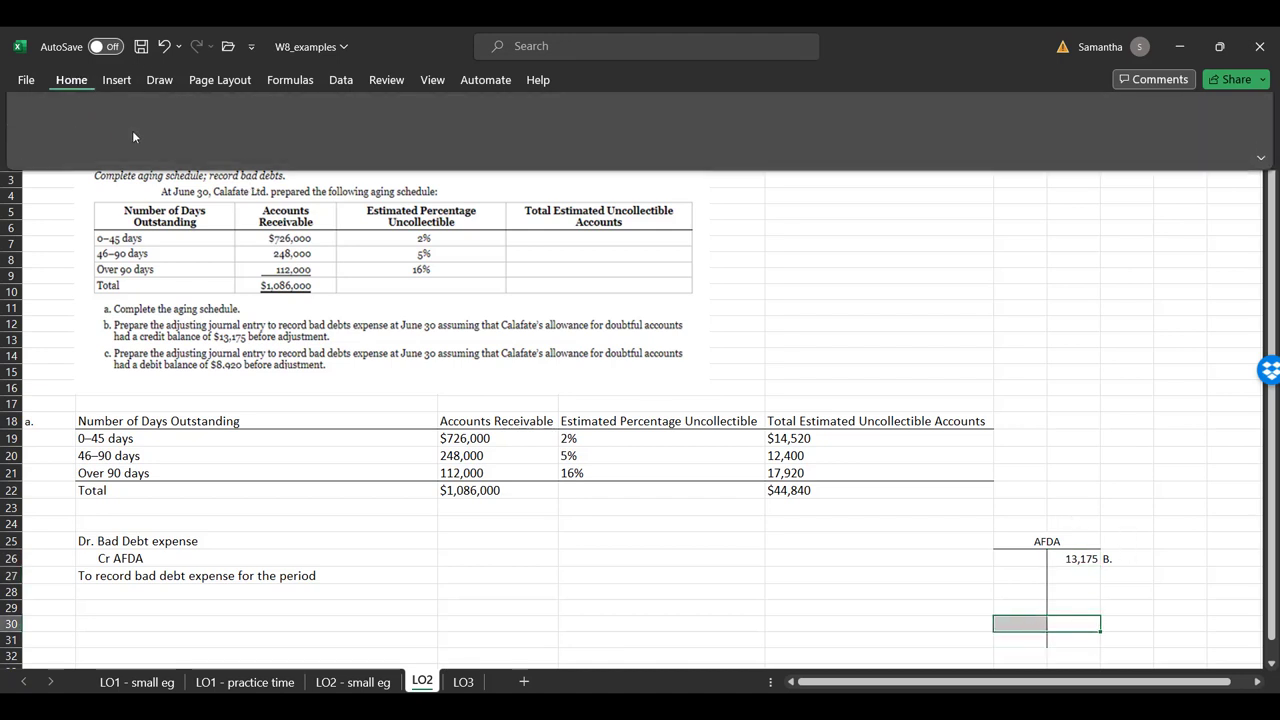
left_click(203, 138)
left_click(230, 187)
Set the T-account ending balance in G31 to =E22 ($44,840) and label it 'E.'
left_click(1073, 591)
left_click(1052, 639)
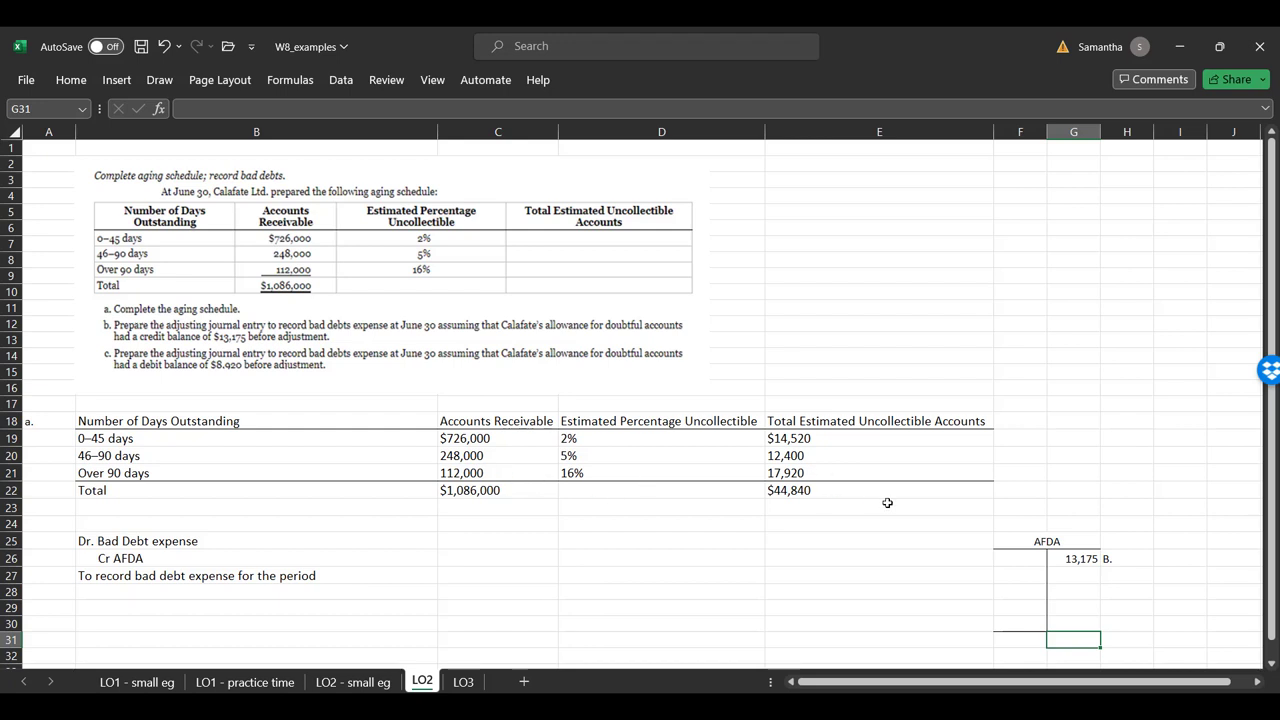
key("Right")
type("E.")
key("Left")
type("=")
left_click(880, 491)
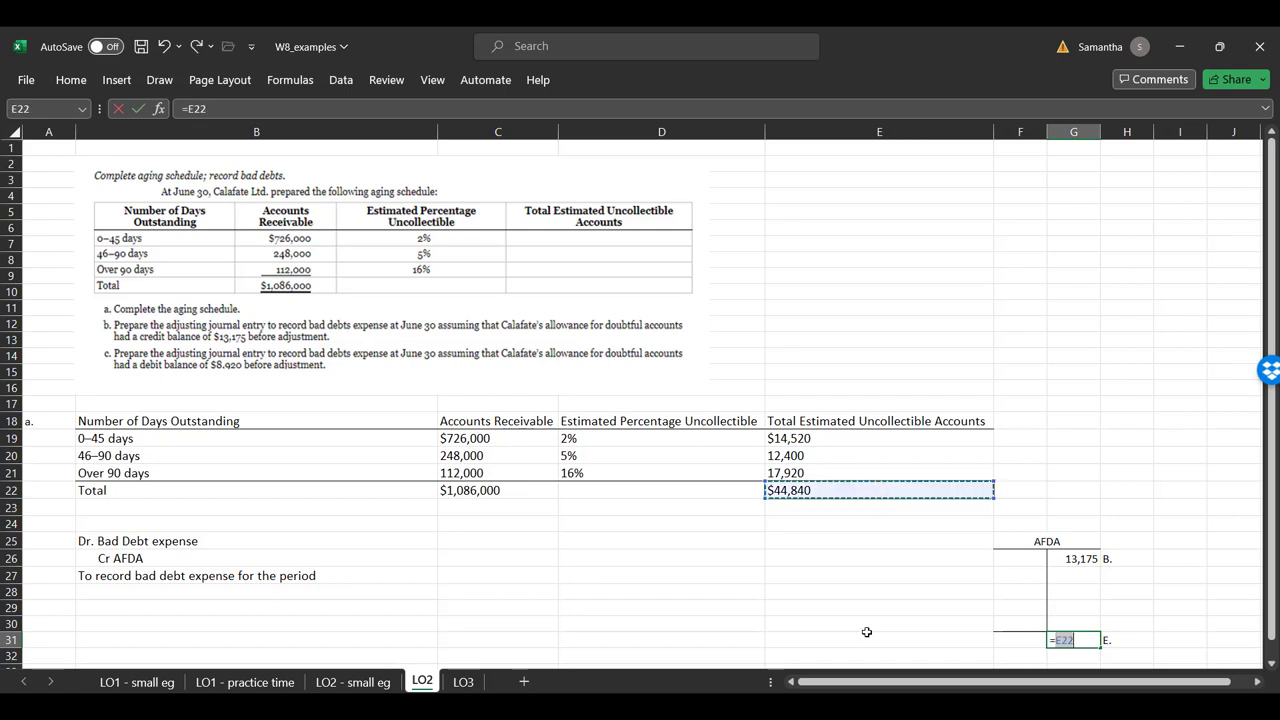
key("Return")
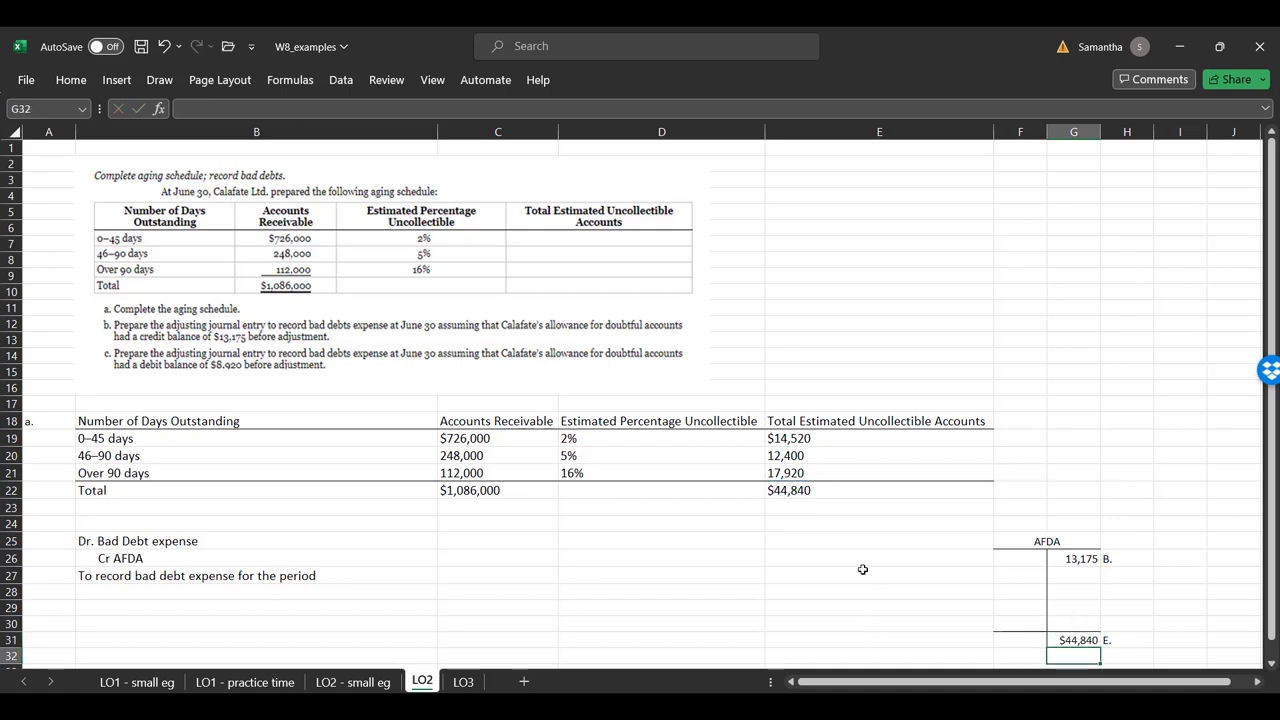
Check the journal entry amounts and the T-account's opening and ending balances
key("Up")
key("Up")
key("Up")
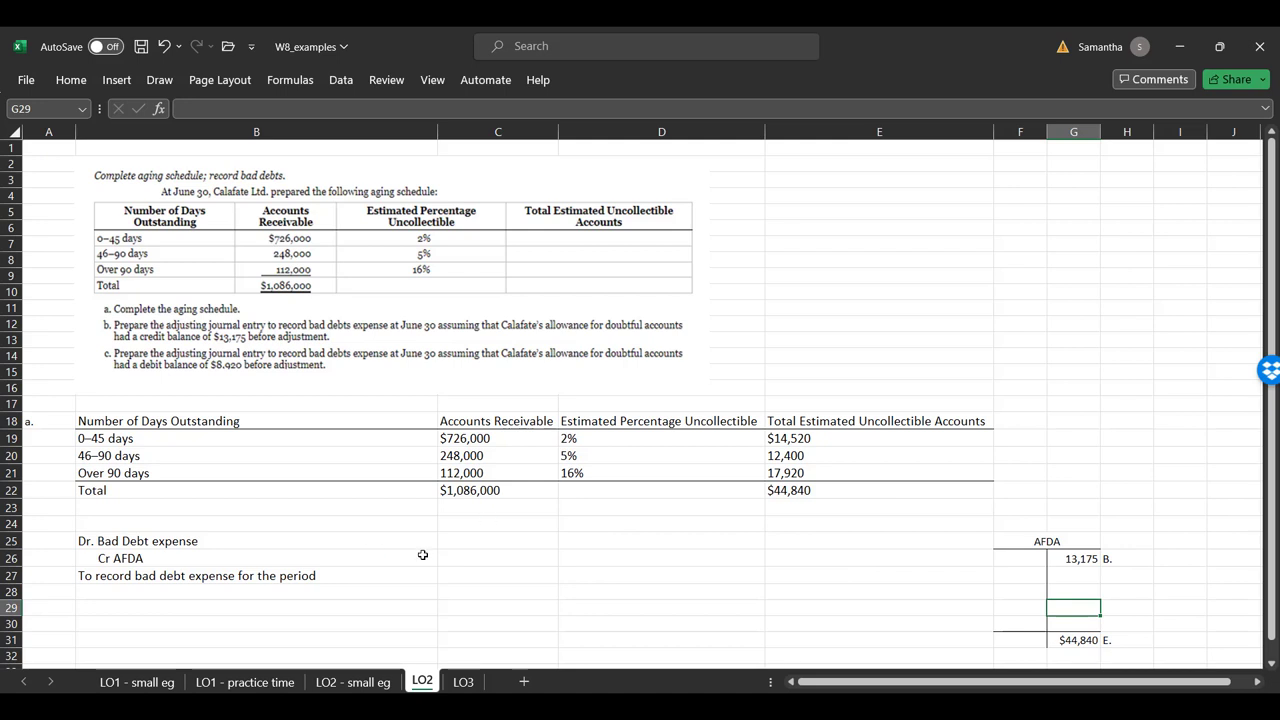
left_click(482, 548)
left_click(642, 563)
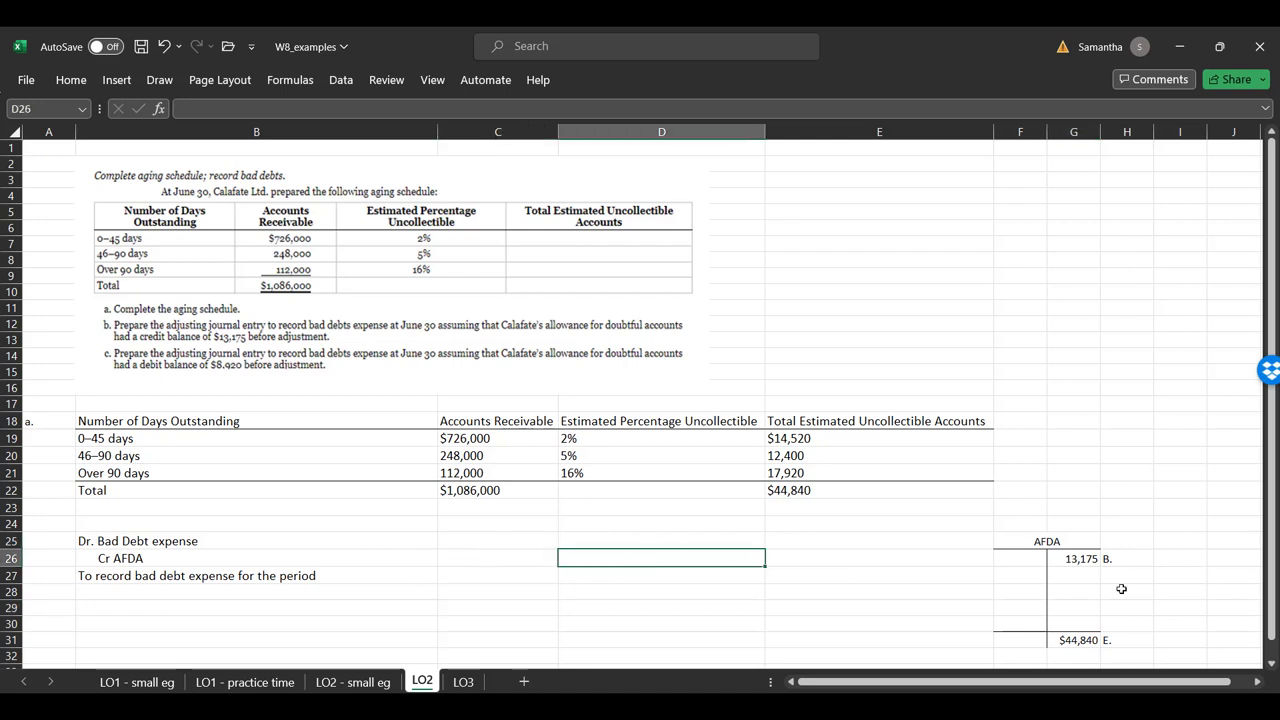
left_click(1085, 640)
left_click(1084, 559)
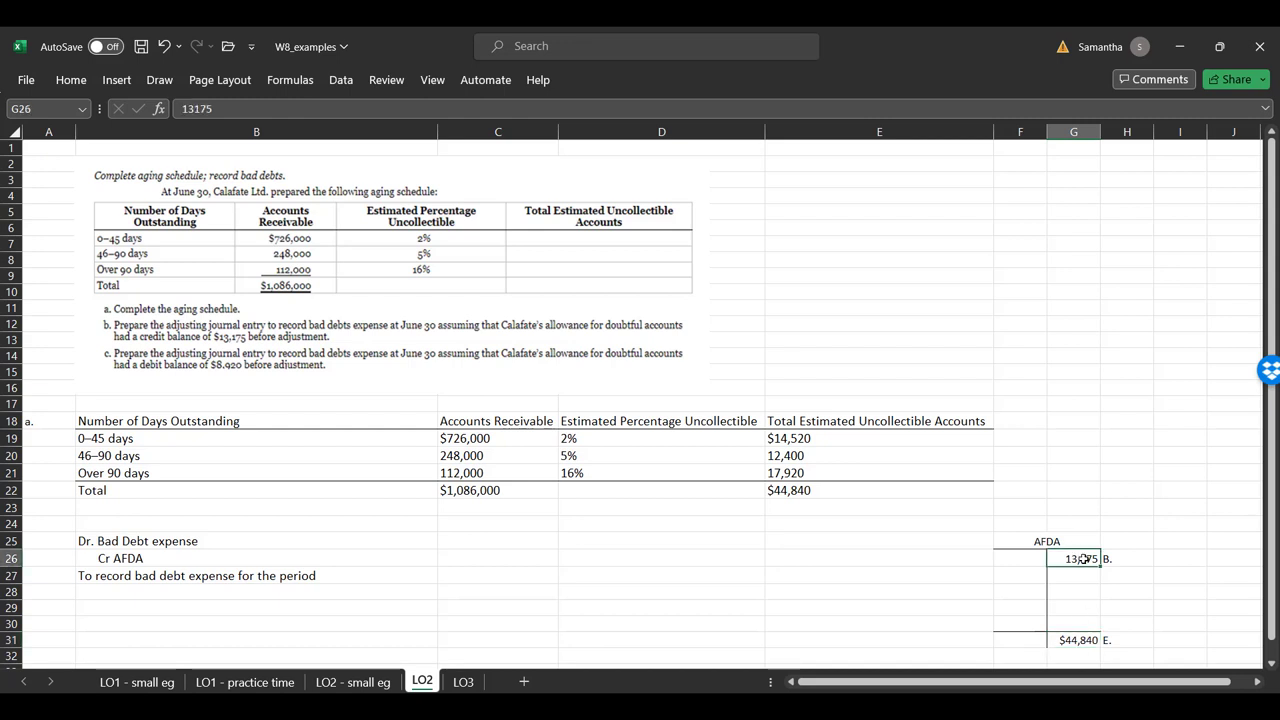
left_click(1070, 642)
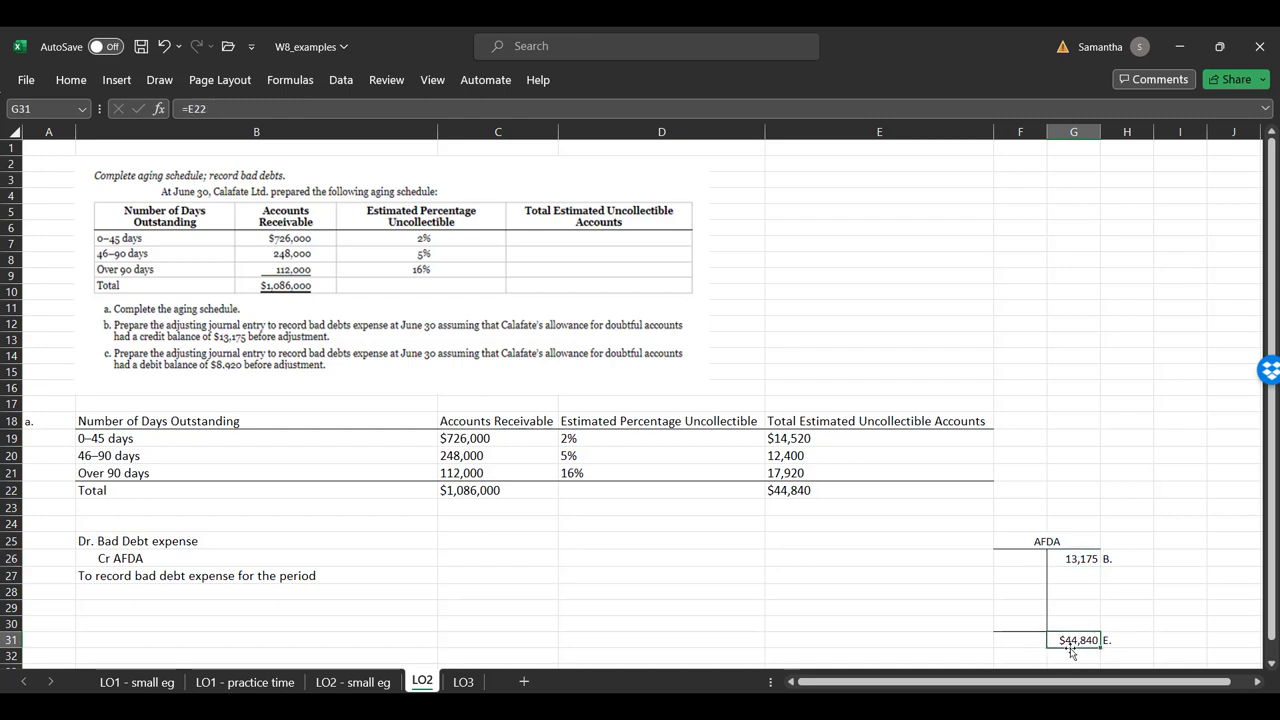
left_click(1076, 559)
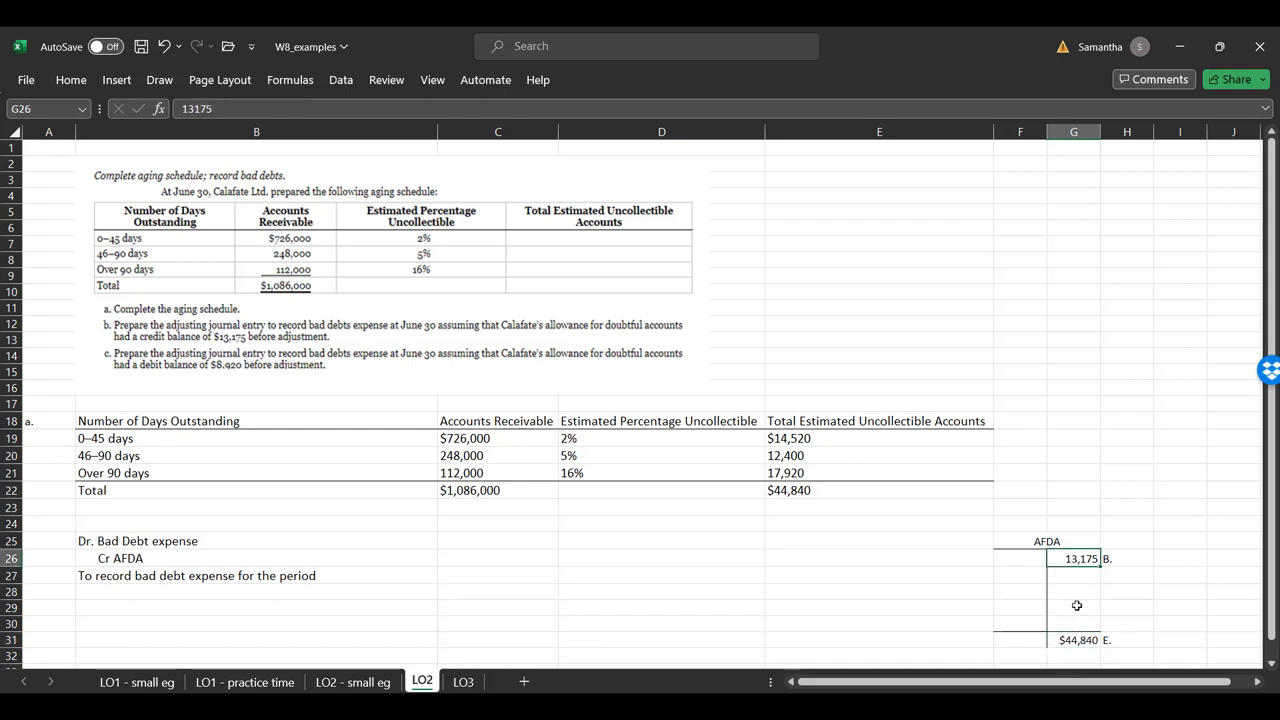
Enter =G31-G26 in G29 to compute the $31,665 adjustment
left_click(1080, 606)
type("=")
key("Down")
key("Down")
type("-")
key("Up")
key("Up")
key("Up")
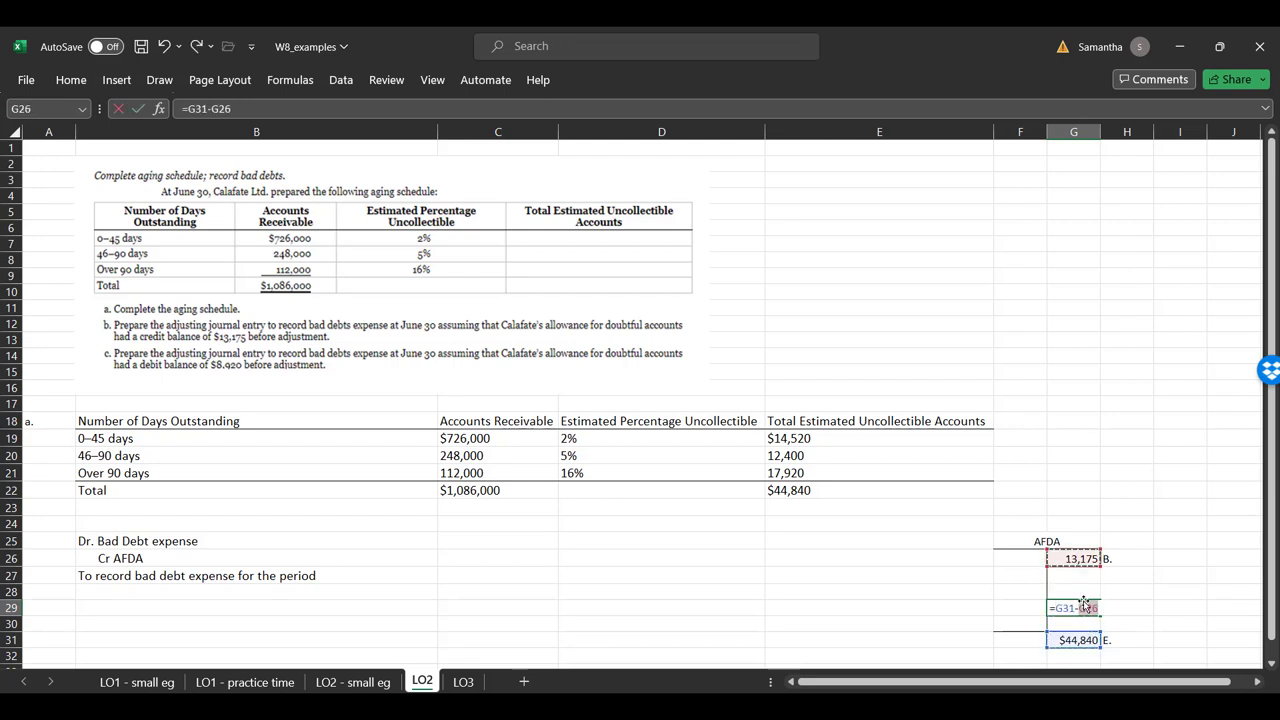
key("Return")
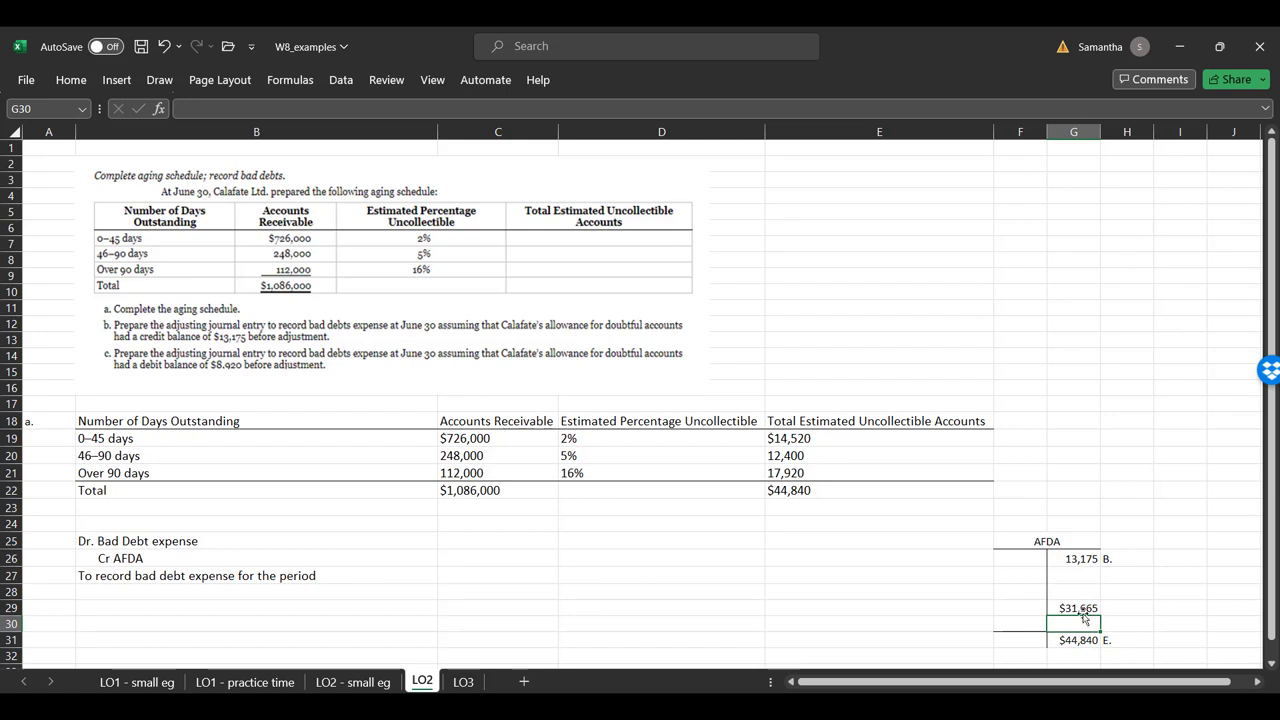
left_click(1105, 587)
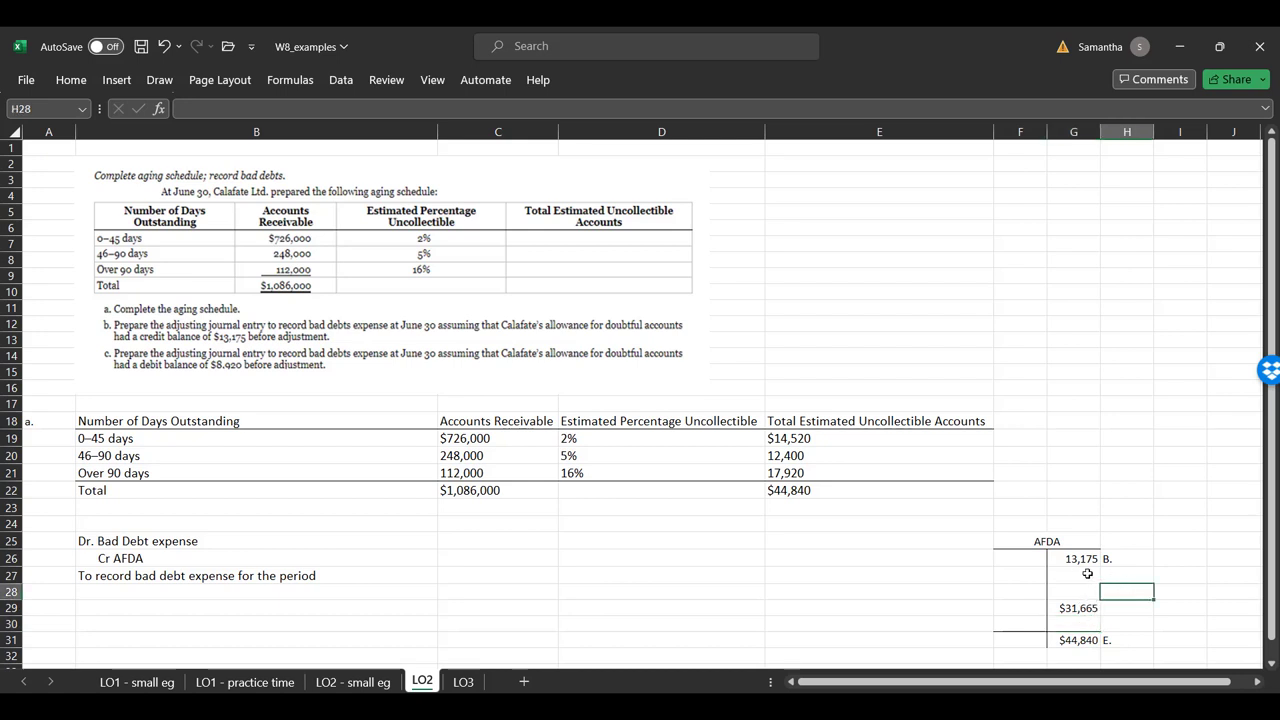
left_click_drag(1078, 558, 1082, 608)
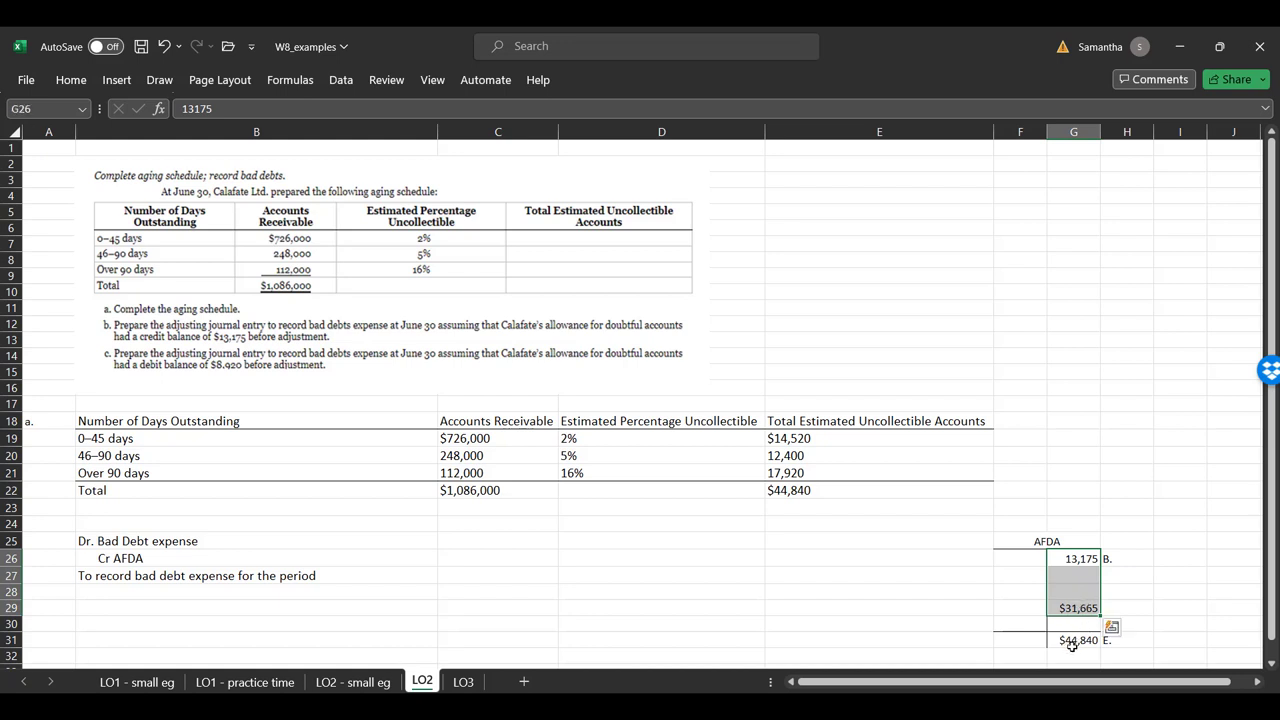
Label the $31,665 T-account line 'Entry' in H29
left_click(1128, 611)
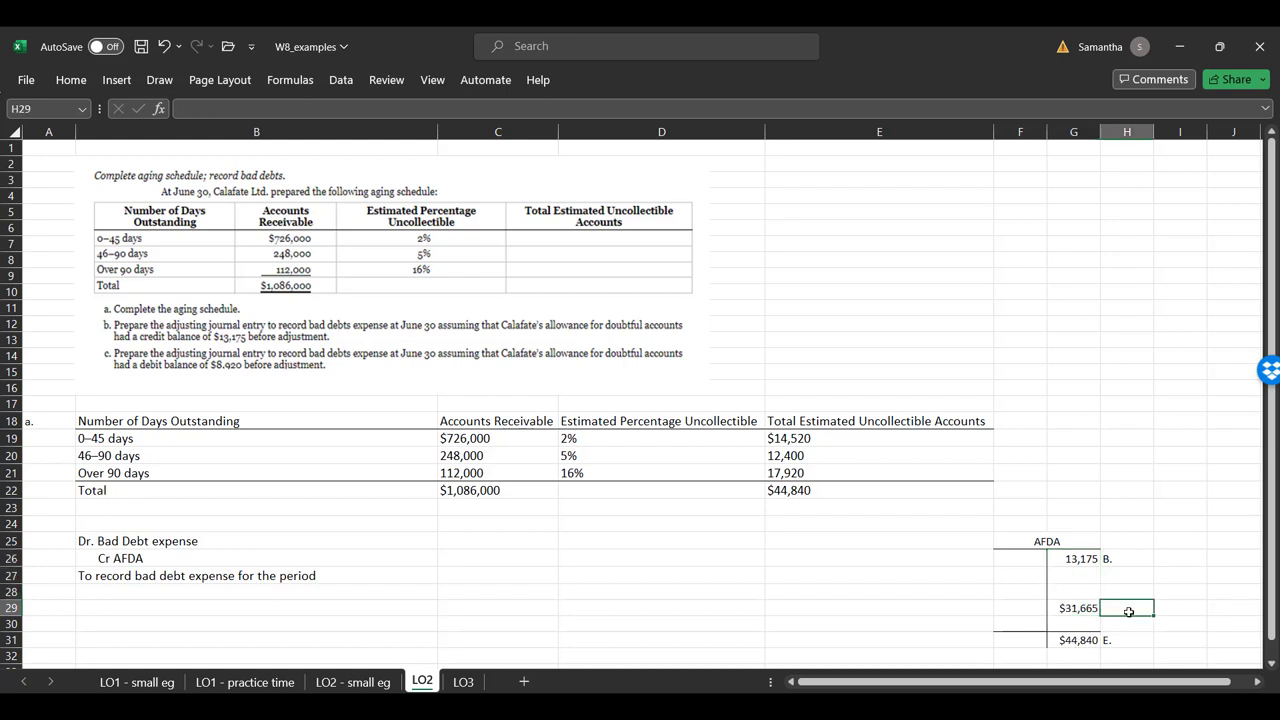
type("Entry")
key("Return")
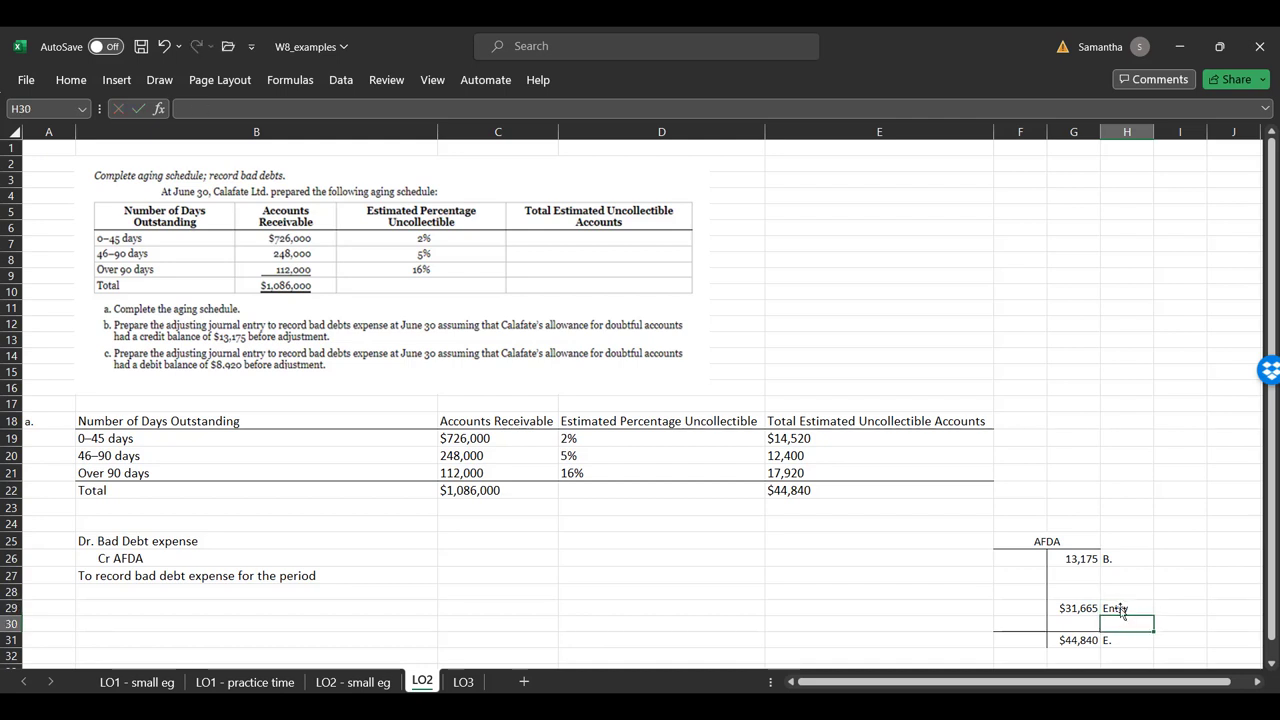
Link the AFDA credit D26 to =G29 and the Bad Debt expense debit C25 to =D26
left_click(628, 560)
type("=")
key("Down")
key("Right")
key("Right")
key("Right")
key("Down")
key("Down")
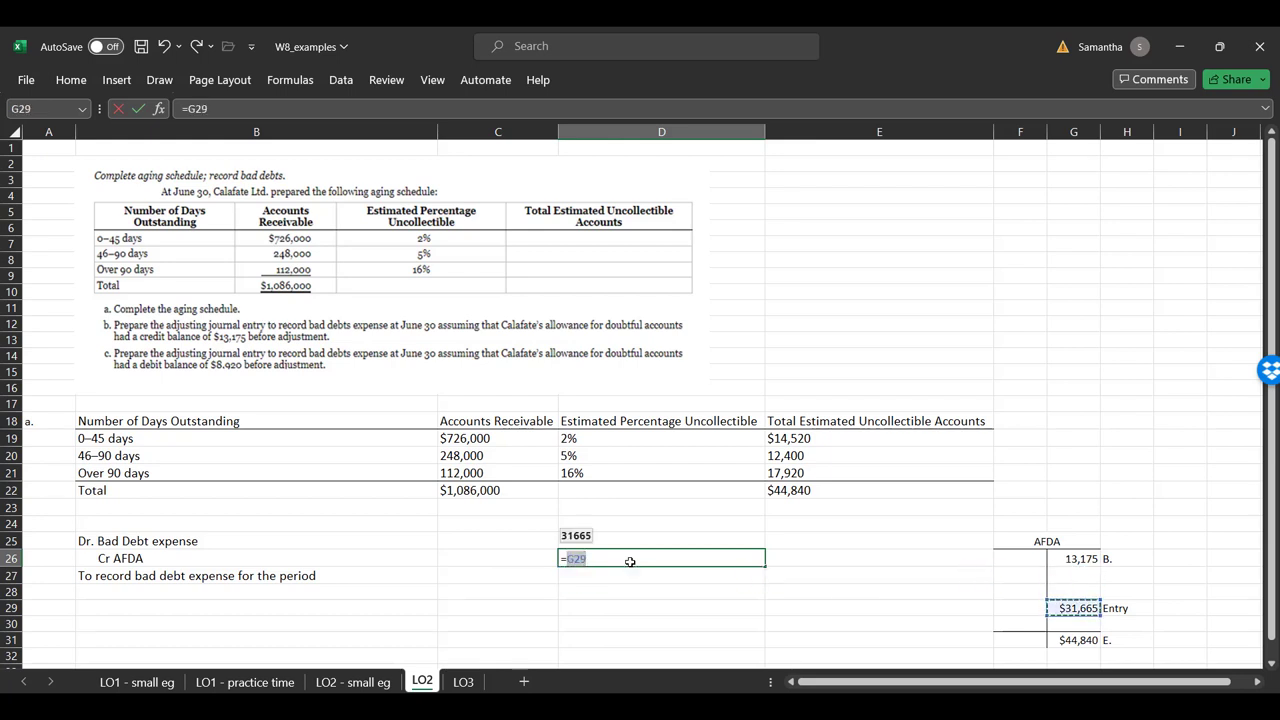
key("Return")
key("Up")
key("Left")
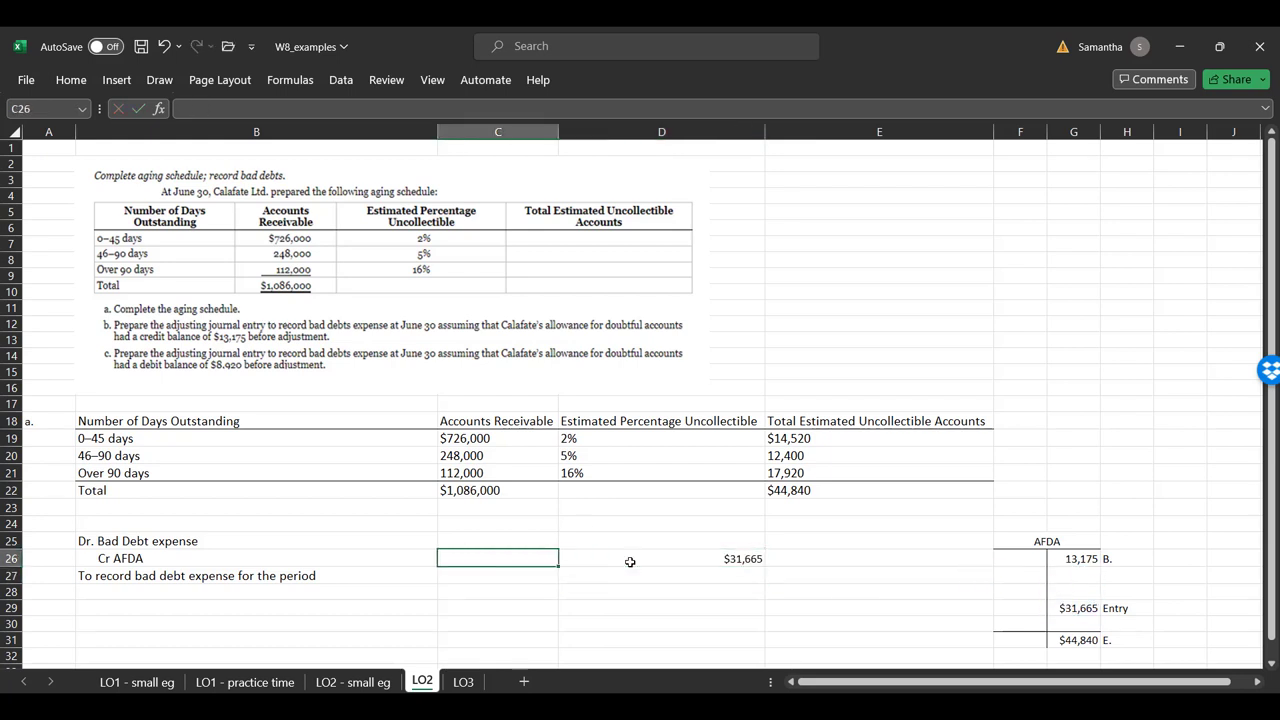
key("Up")
left_click(630, 562)
key("Return")
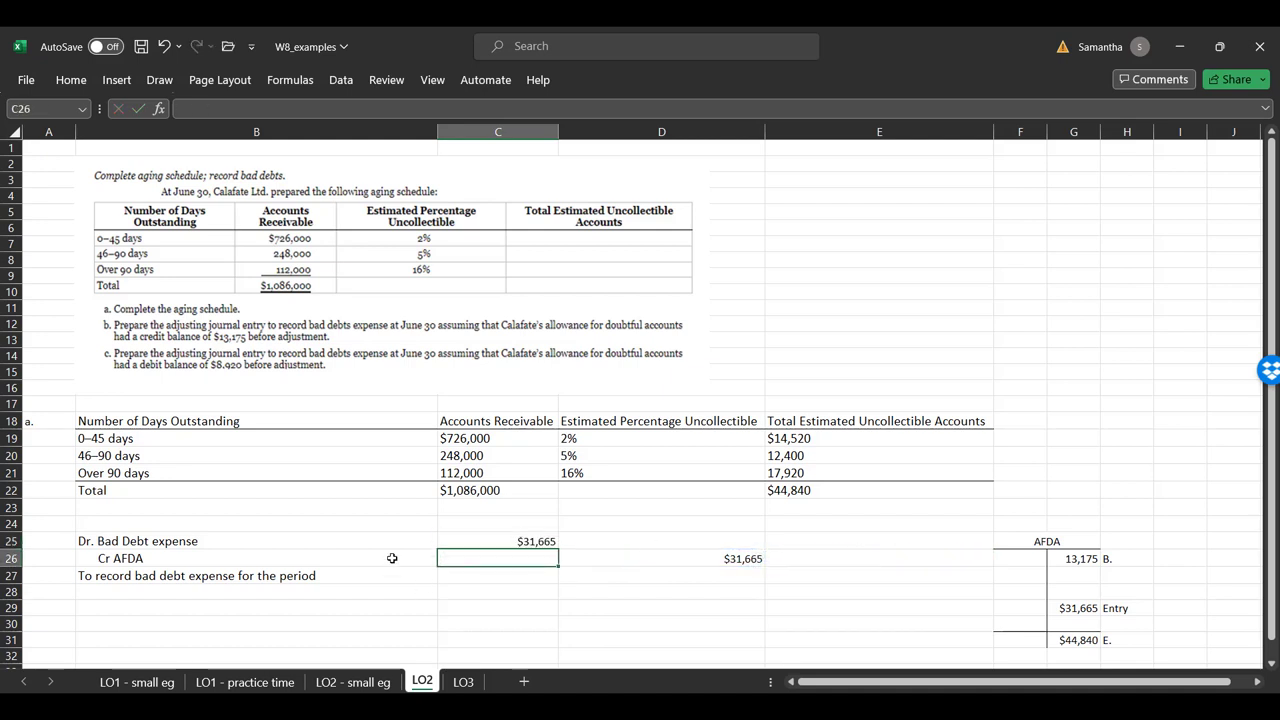
Review the journal entry lines and T-account formulas that carry $31,665
left_click(286, 557)
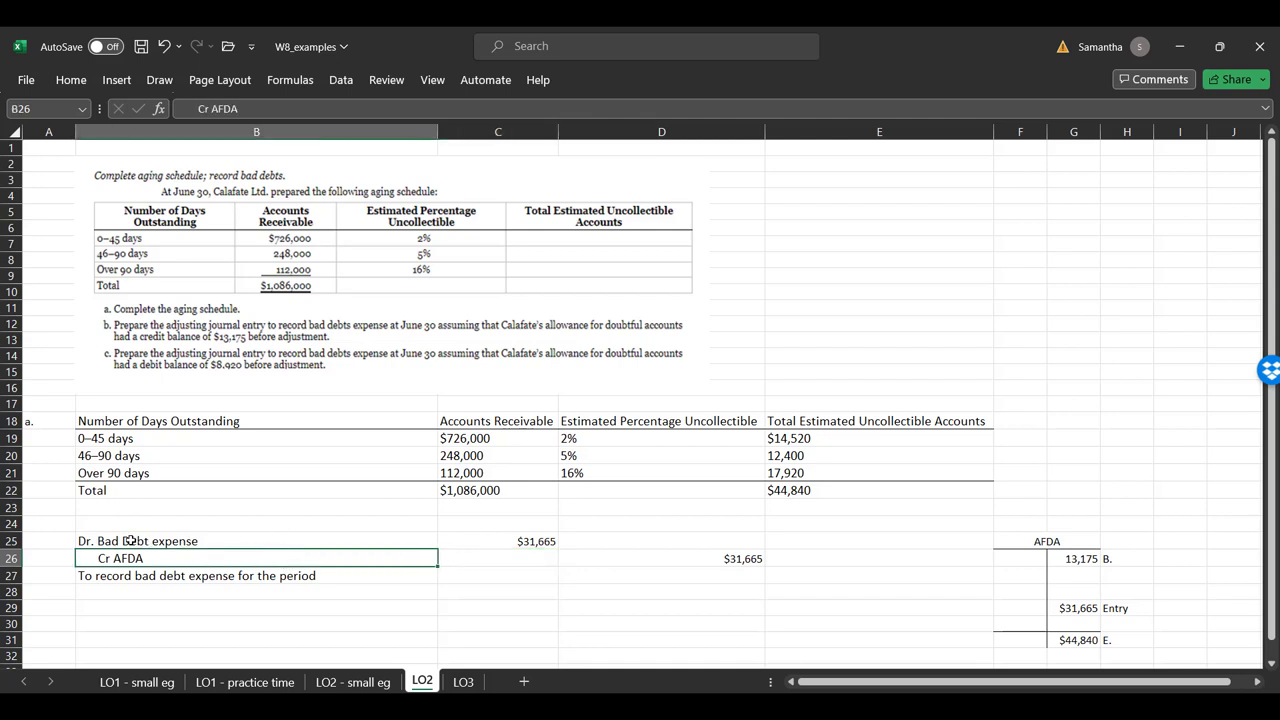
left_click_drag(132, 541, 503, 548)
left_click(505, 562)
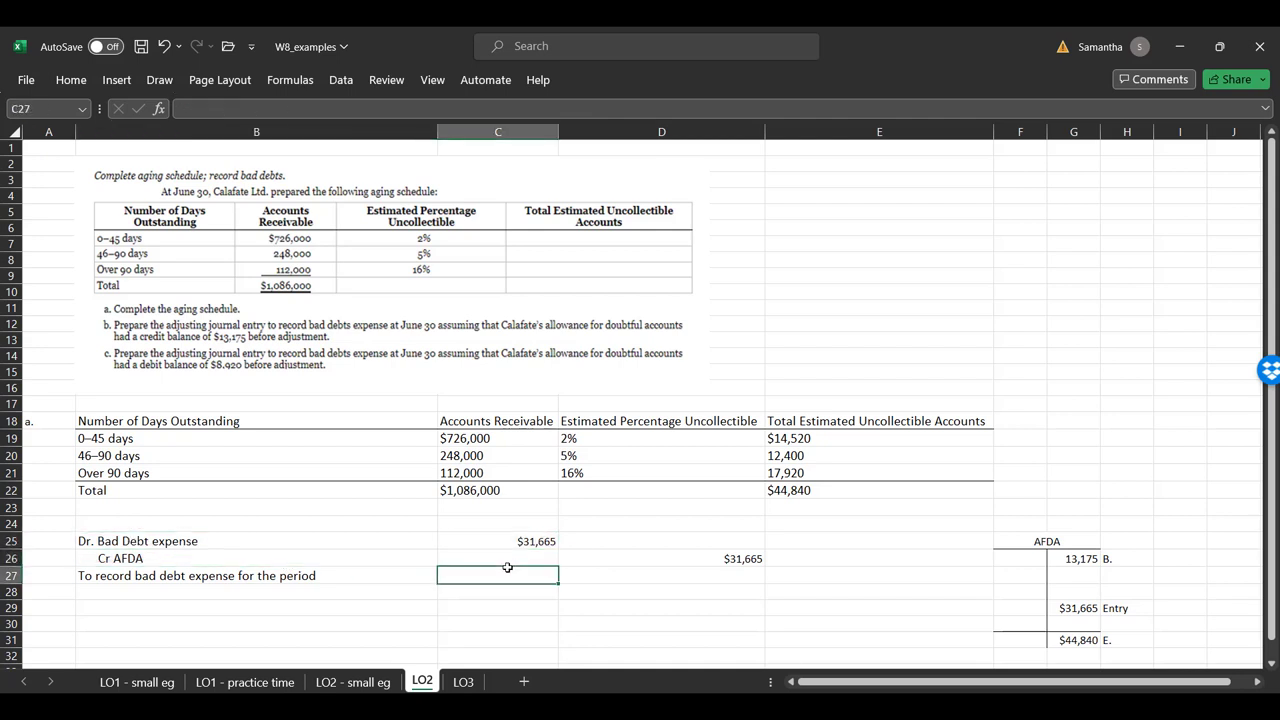
left_click(710, 577)
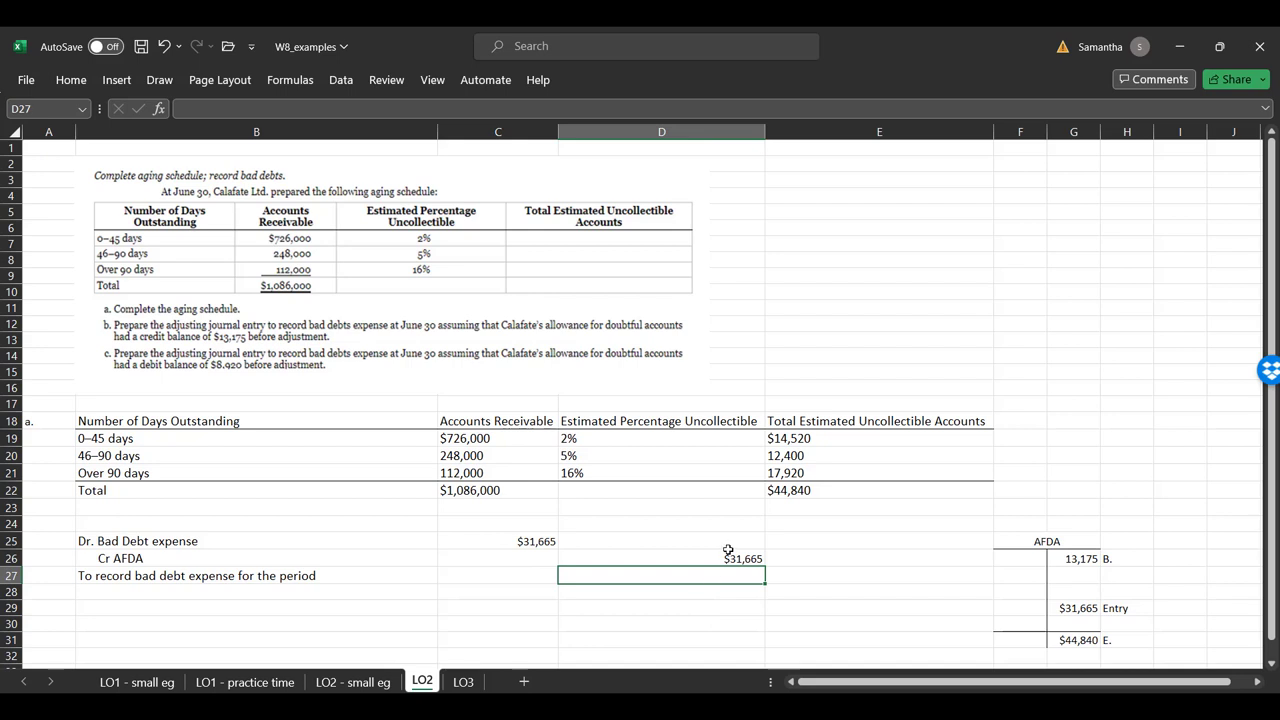
left_click(730, 556)
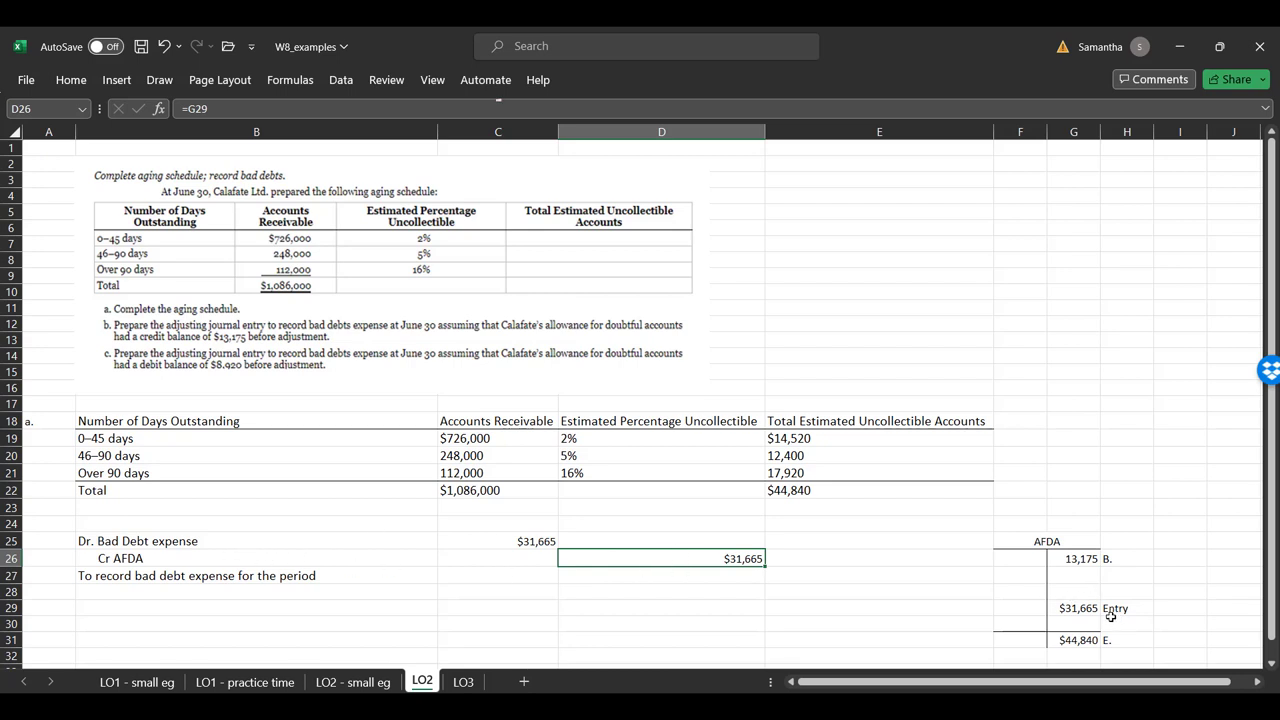
left_click(1090, 556)
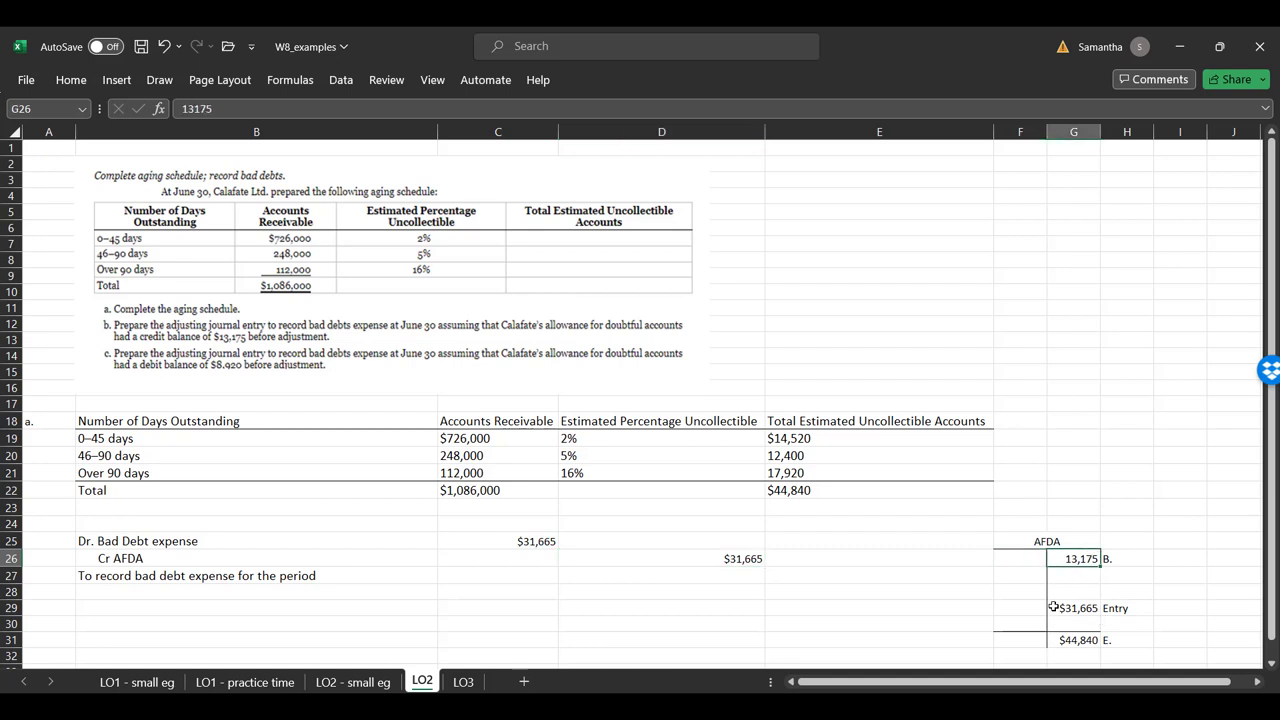
left_click(1074, 638)
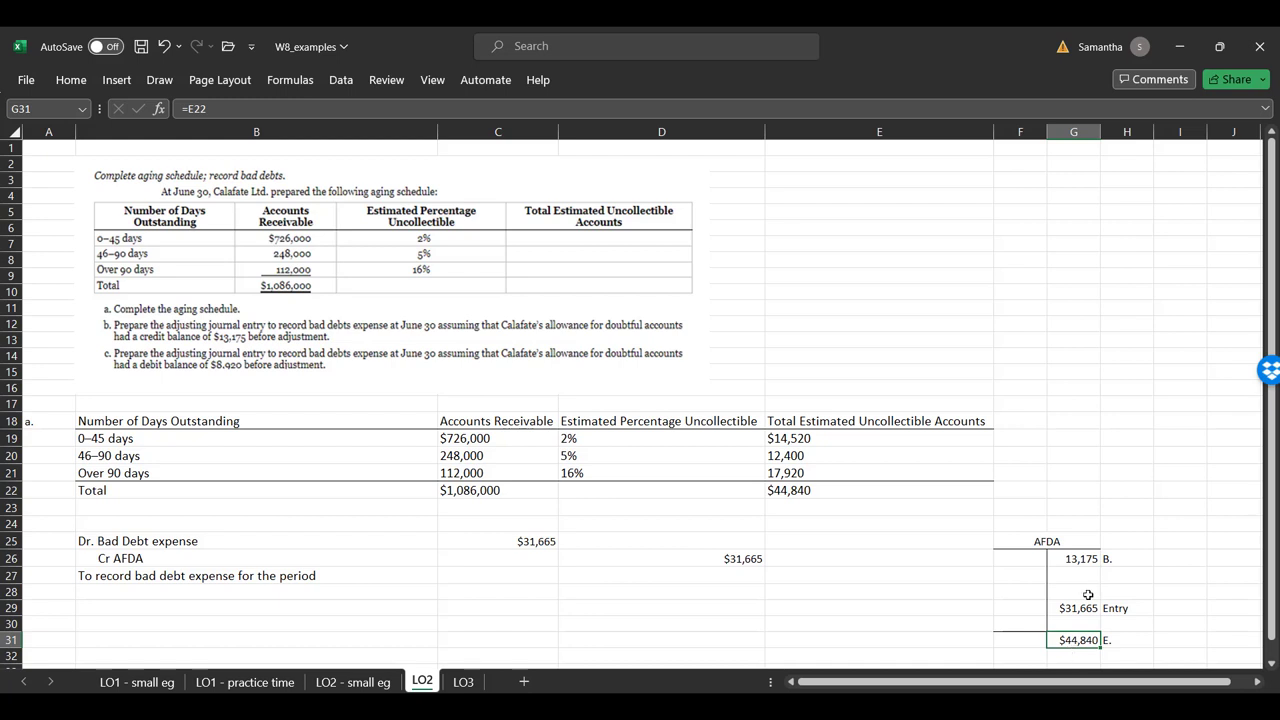
left_click(1088, 606)
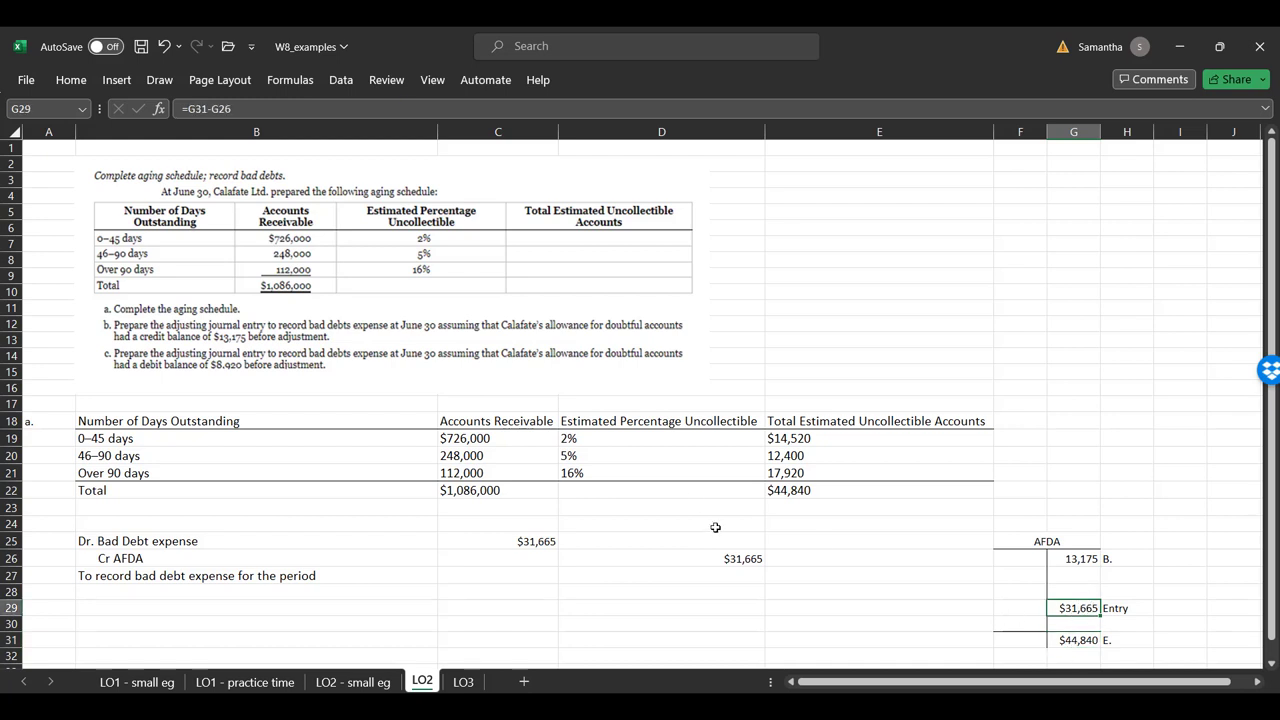
left_click(731, 559)
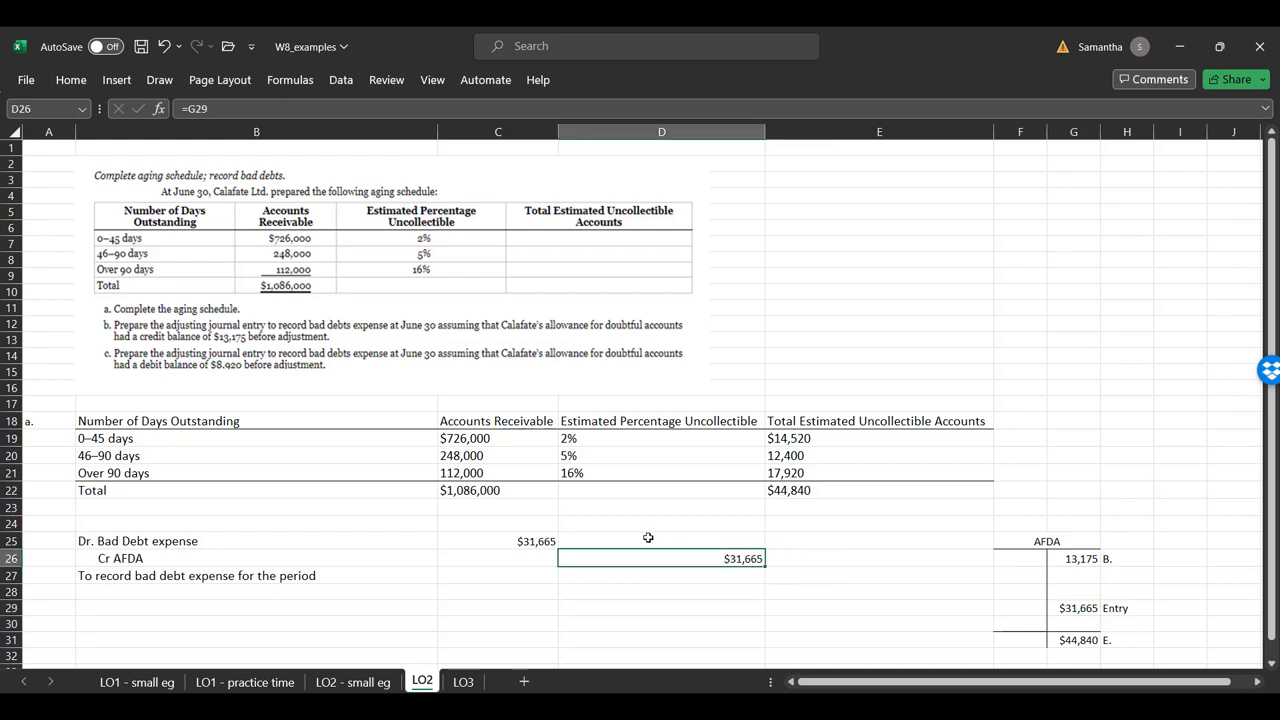
left_click(544, 538)
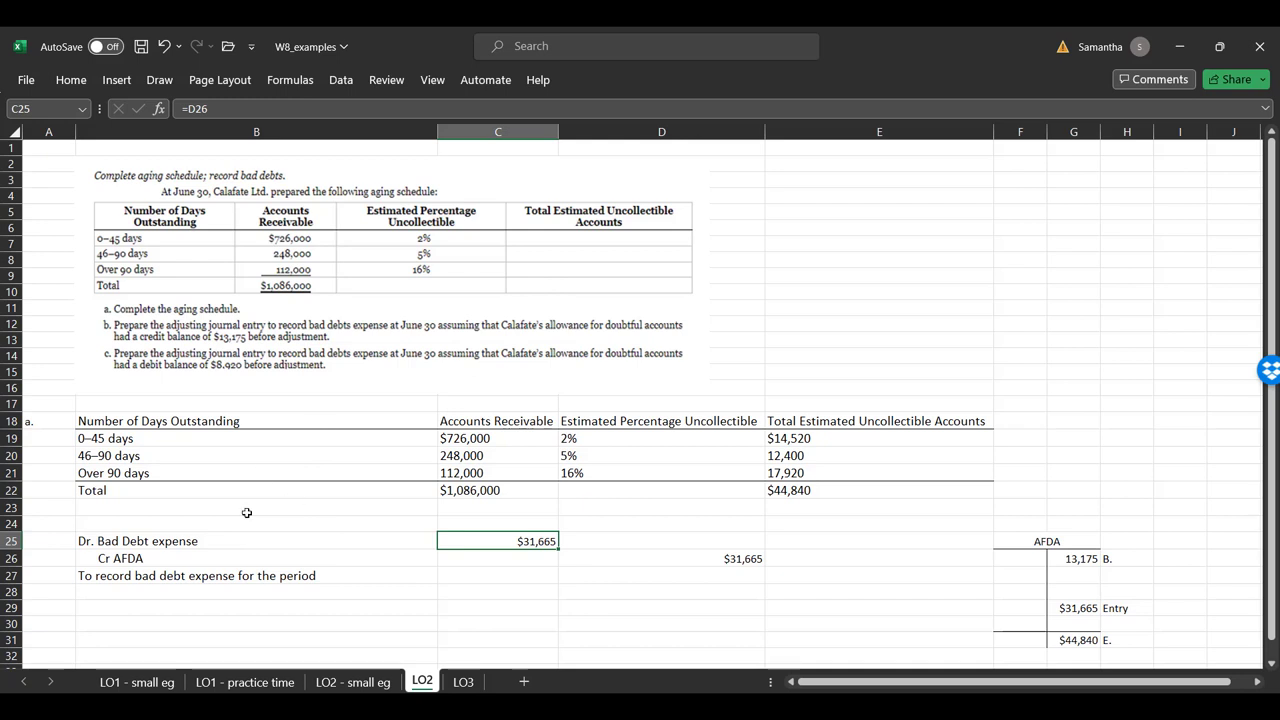
scroll(372, 546, "down", 1)
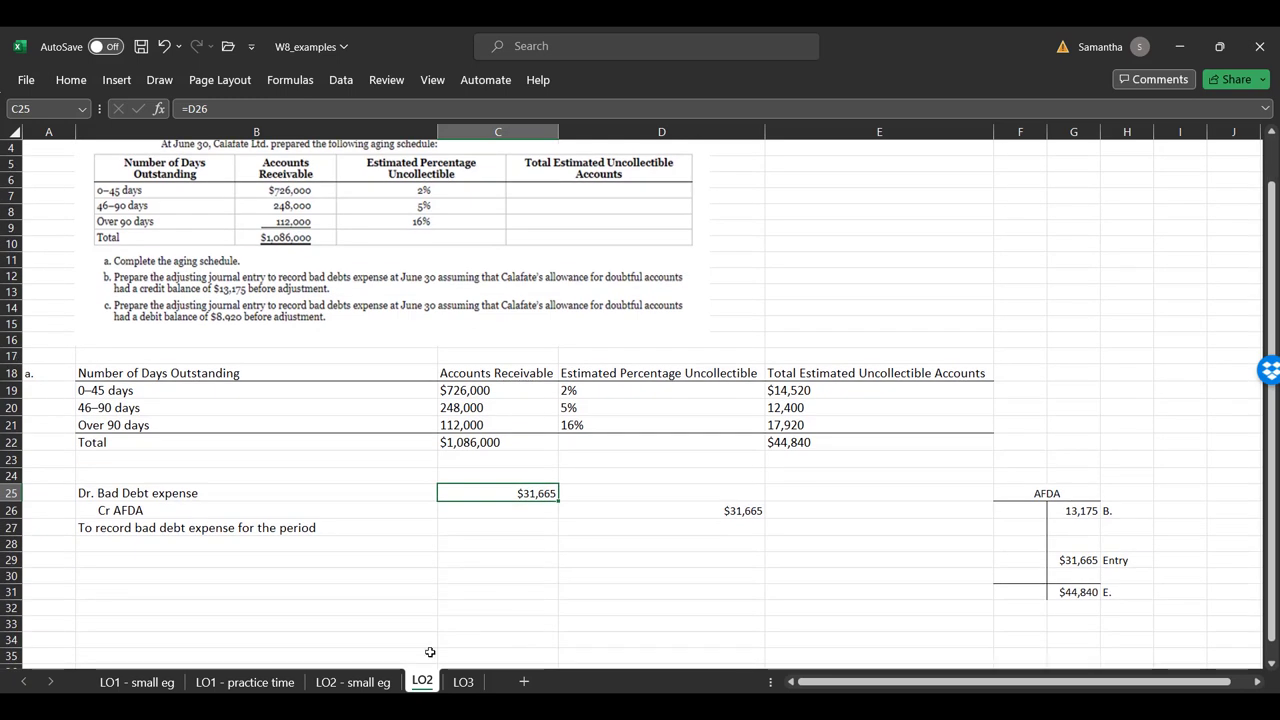
Label the AFDA T-account as part 'b.' in H25, keeping the lowercase b
left_click(985, 475)
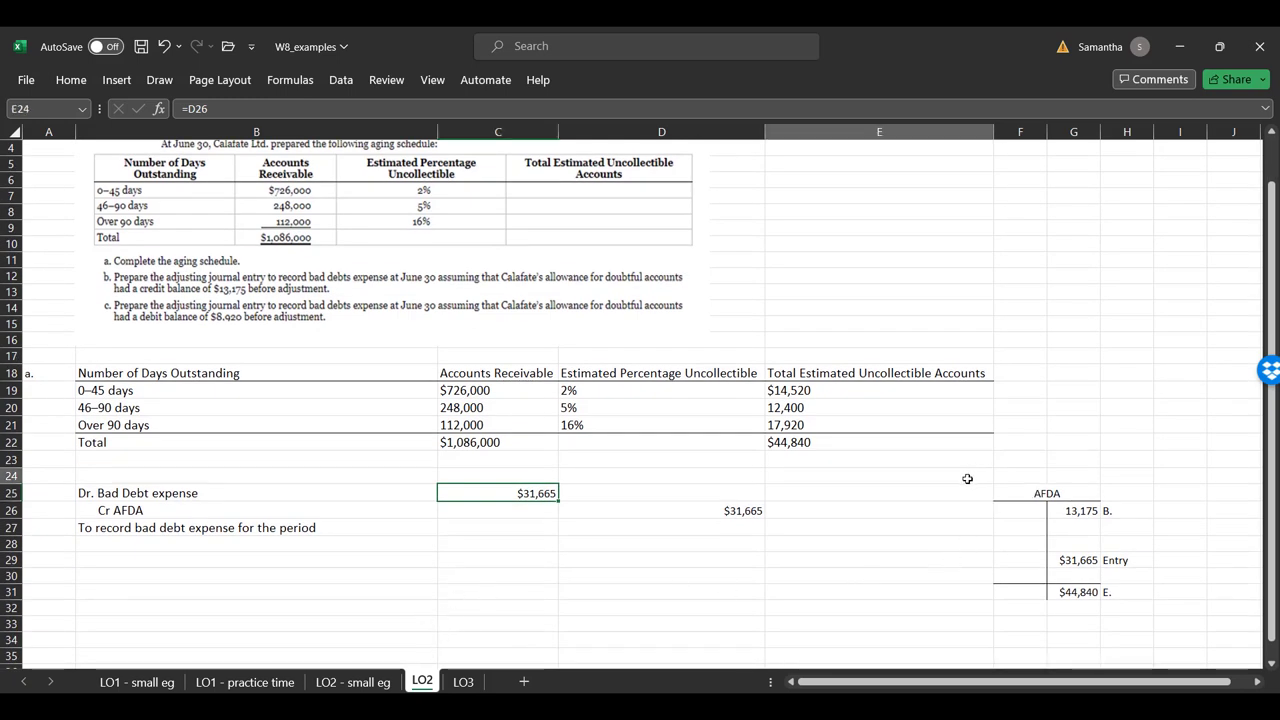
left_click(998, 494)
left_click(1130, 494)
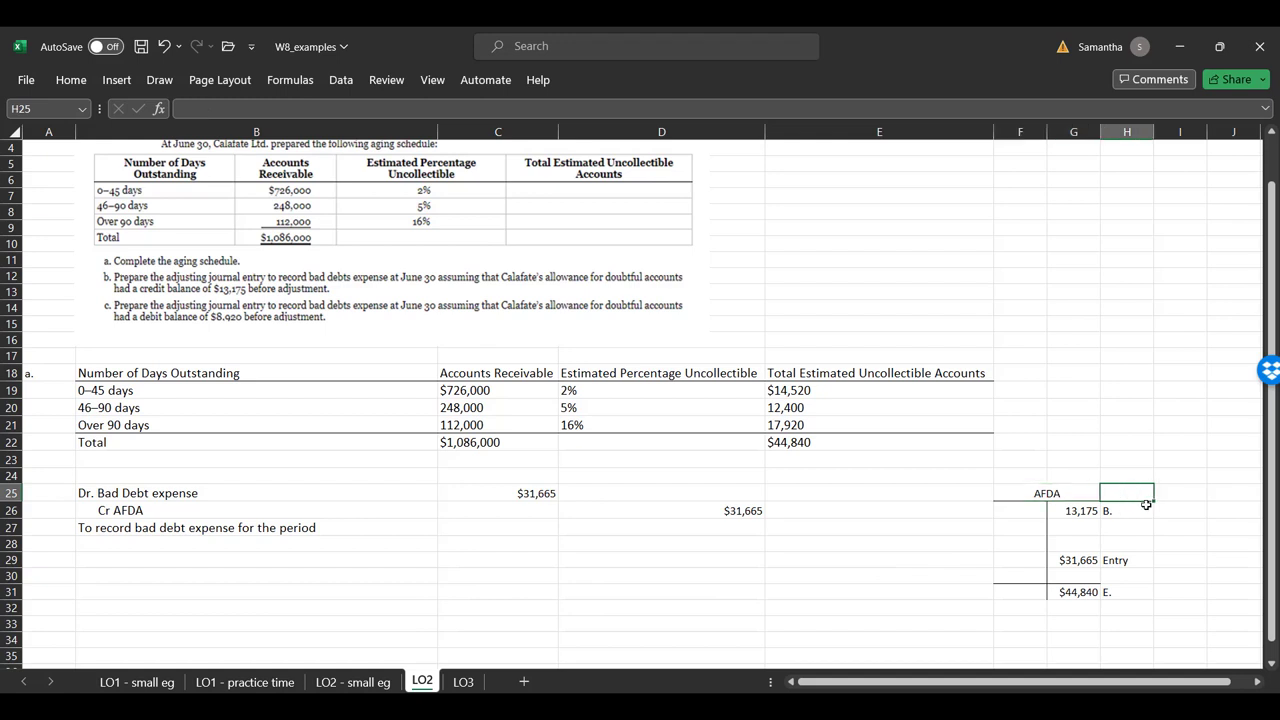
type("B.")
key("Return")
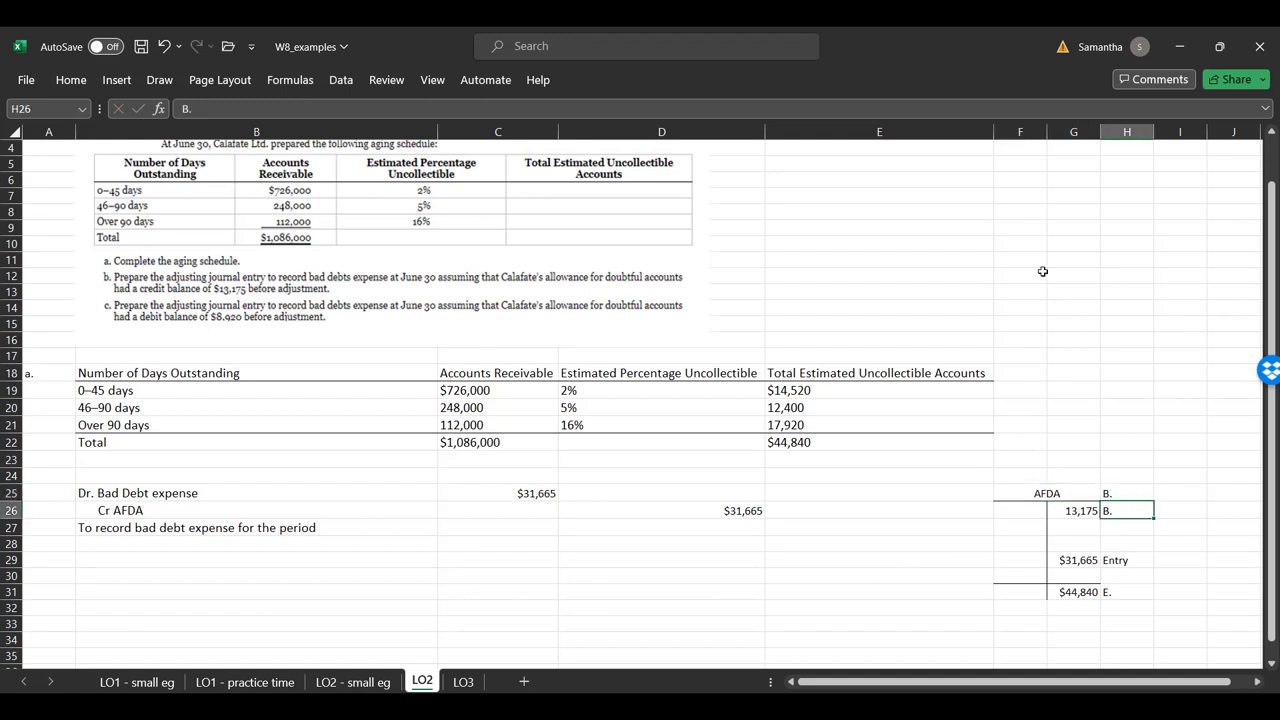
left_click(1117, 489)
type("a")
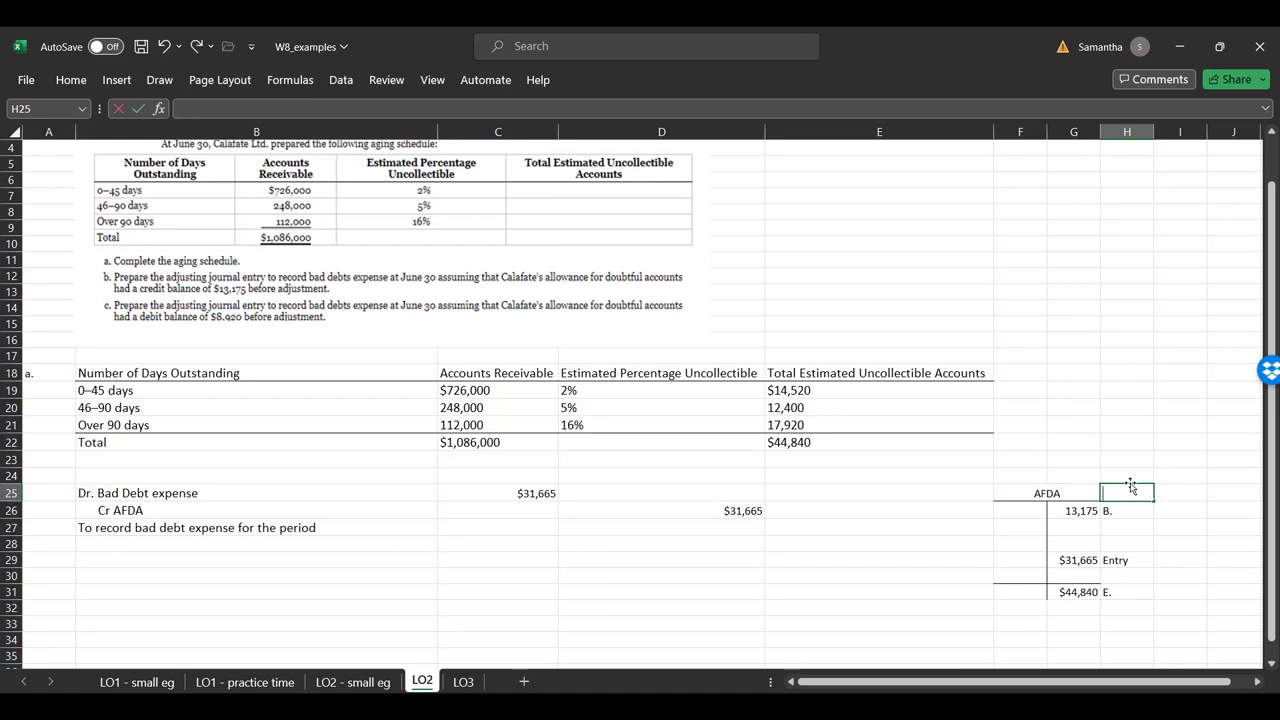
type("B.")
key("Return")
left_click(1130, 487)
type("'b.")
key("Return")
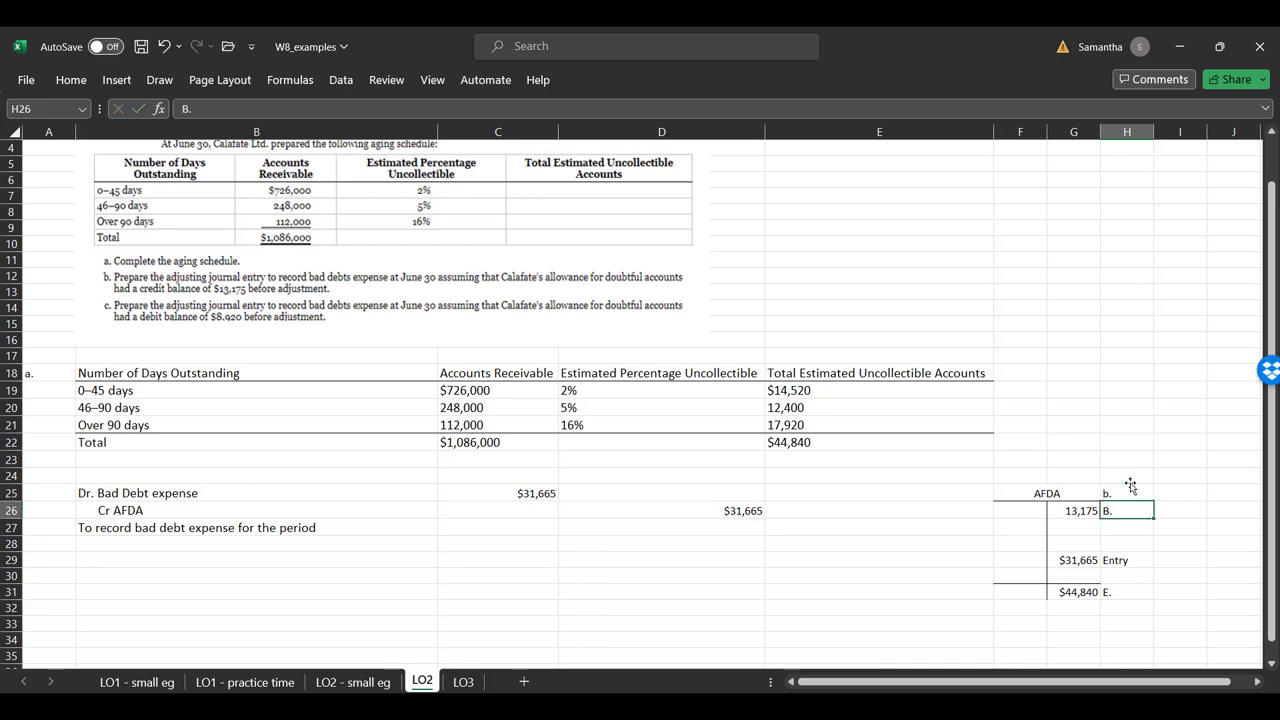
Label the 13,175 balance 'Beg.' and the $44,840 balance 'End.'
type("Beg.")
key("Return")
key("Return")
key("Return")
key("Return")
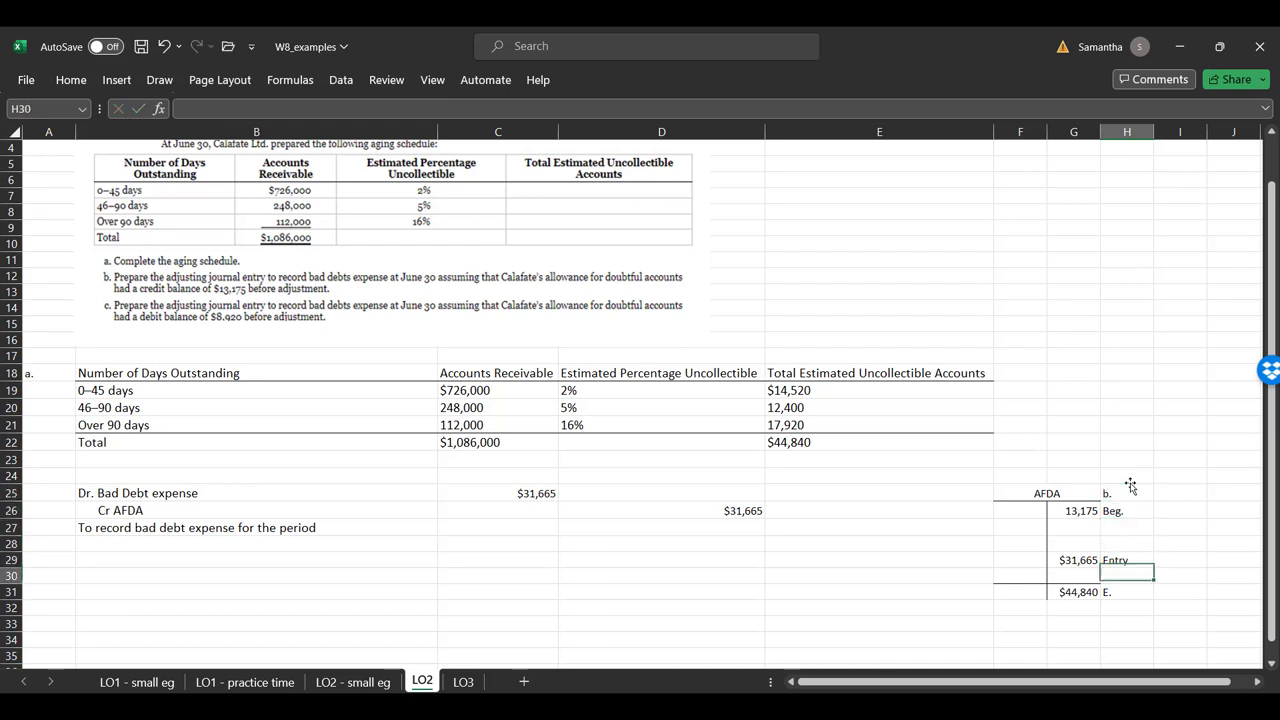
key("Return")
type("End")
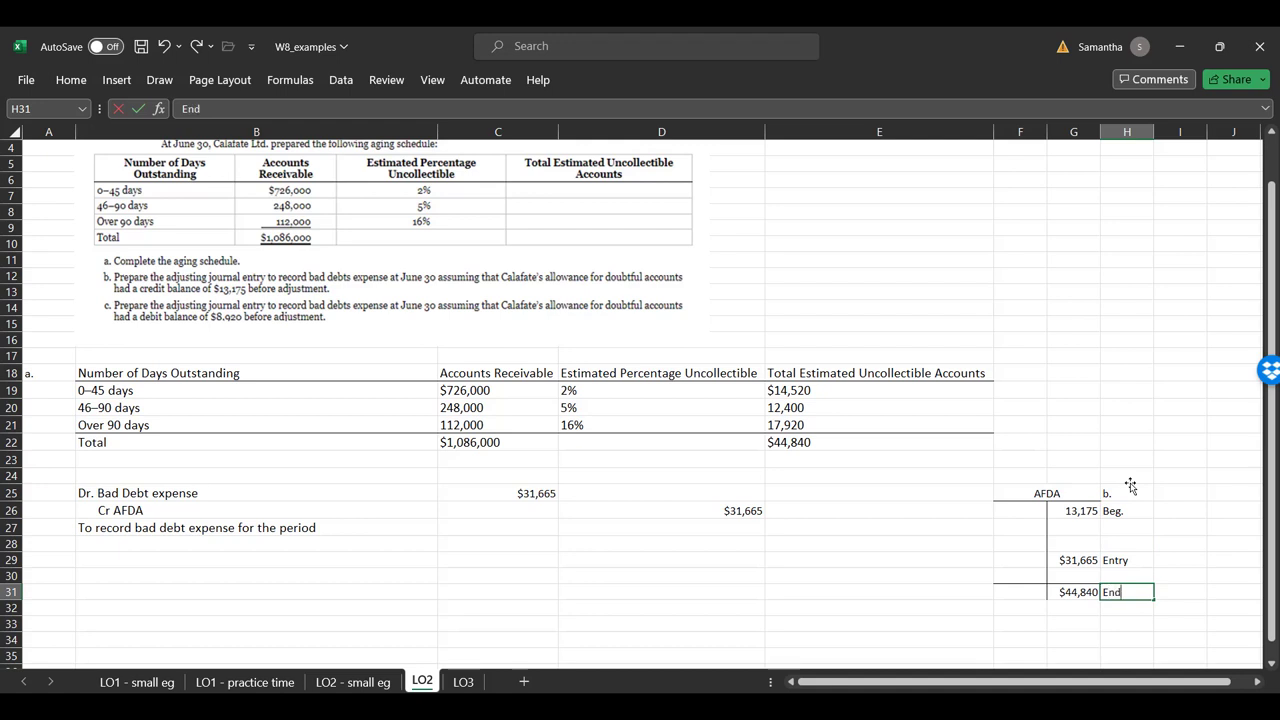
type(".")
key("Return")
key("Up")
scroll(663, 543, "down", 2)
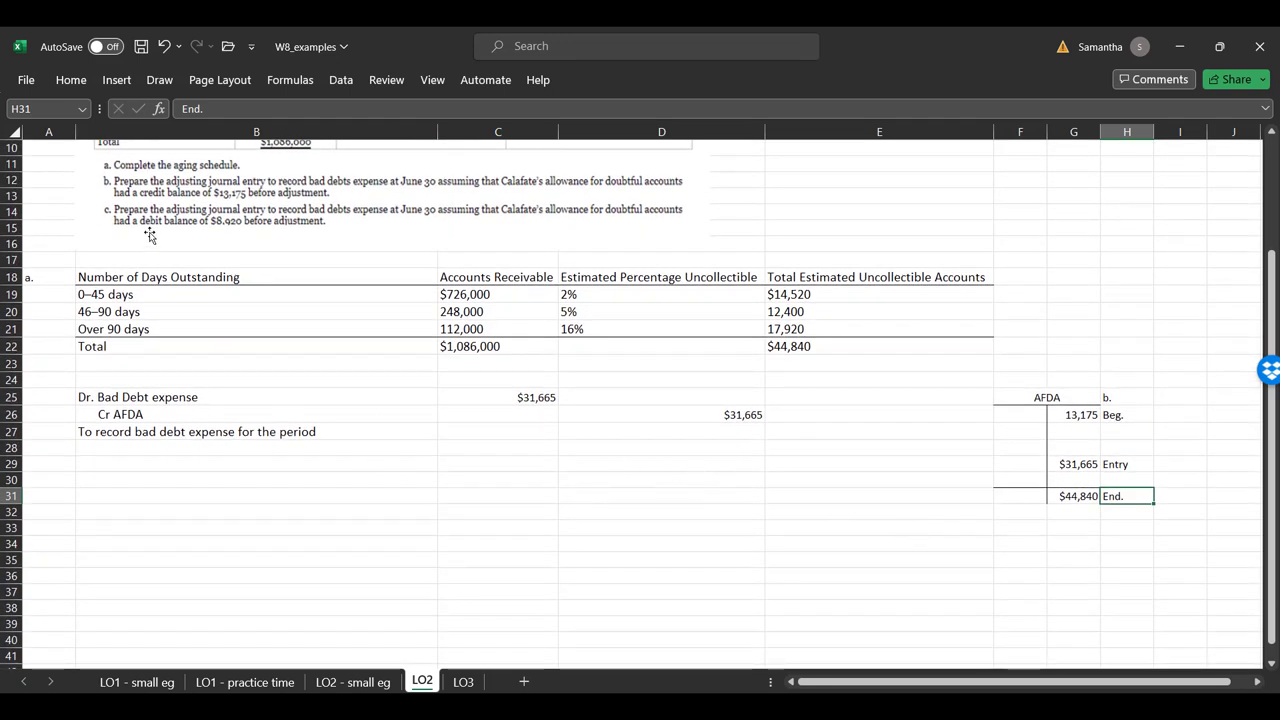
Copy the journal entry and AFDA T-account block B25:H31 and paste it at B31
left_click_drag(90, 397, 1134, 497)
key("ctrl+c")
left_click(137, 495)
key("Return")
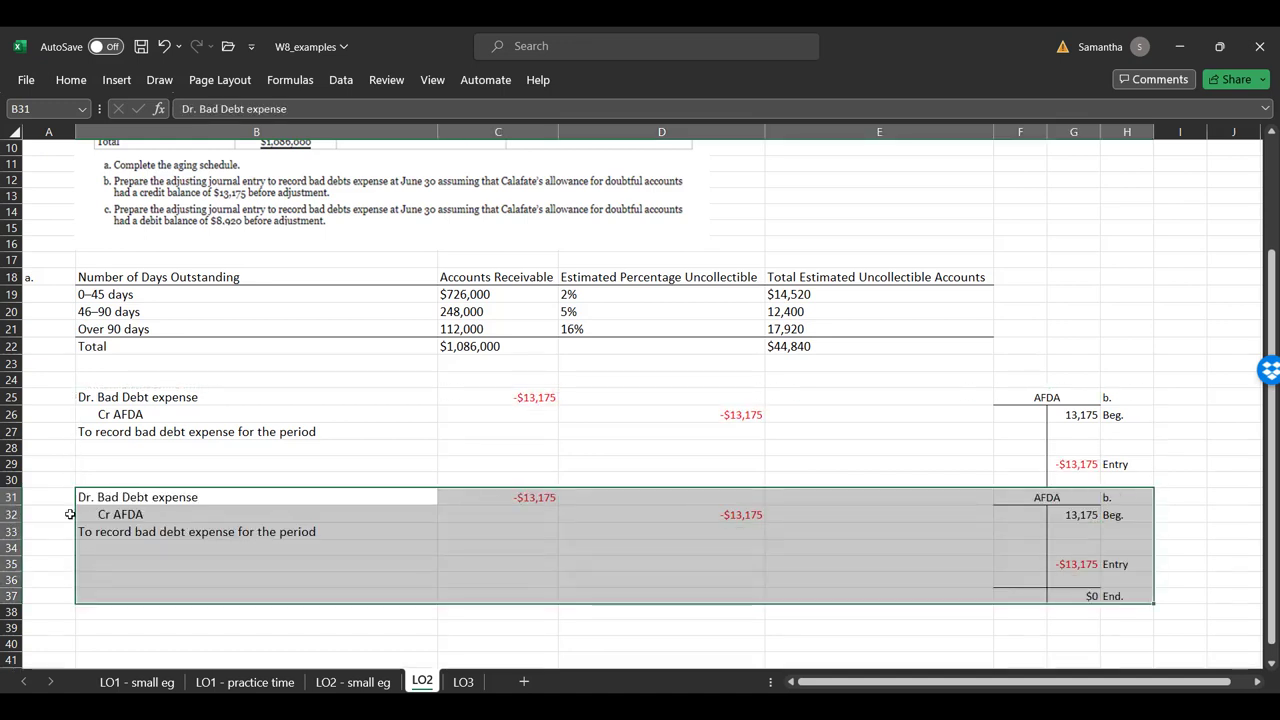
left_click(666, 545)
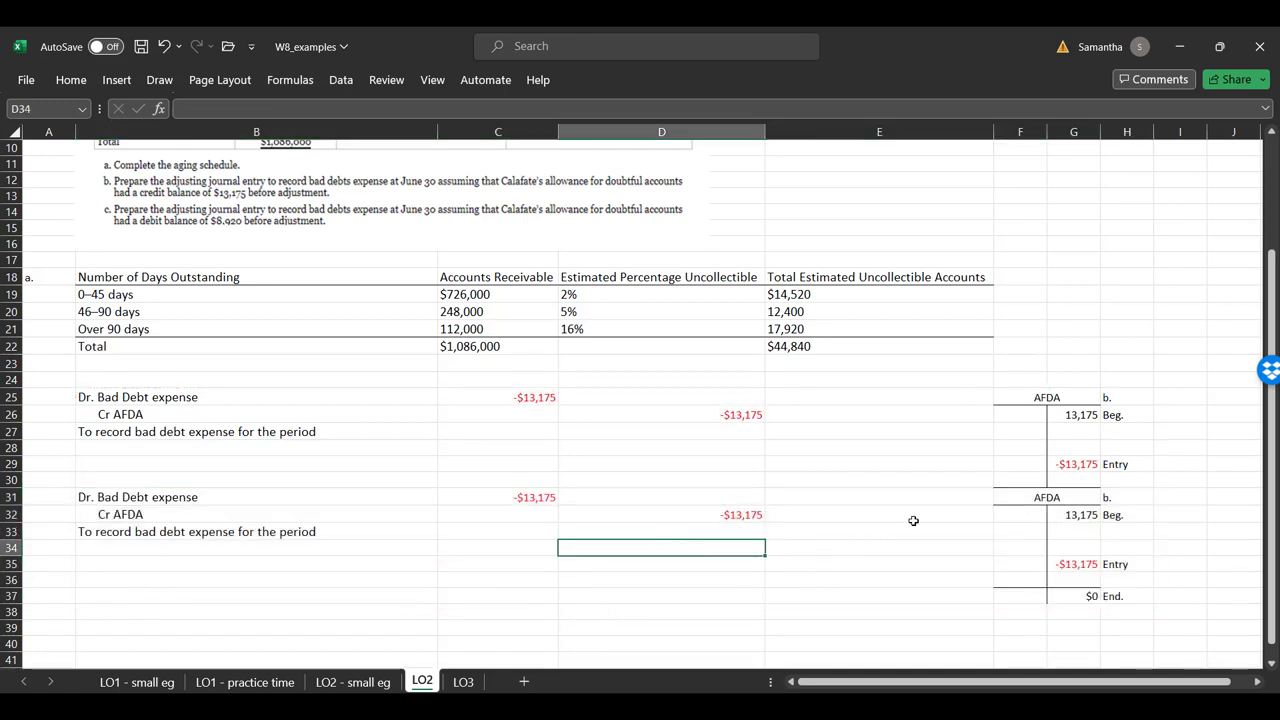
Clear the copy's beginning balance, entry amount, and debit and credit amounts
left_click(1085, 516)
key("Delete")
key("Down")
key("Down")
key("Down")
key("BackSpace")
key("Return")
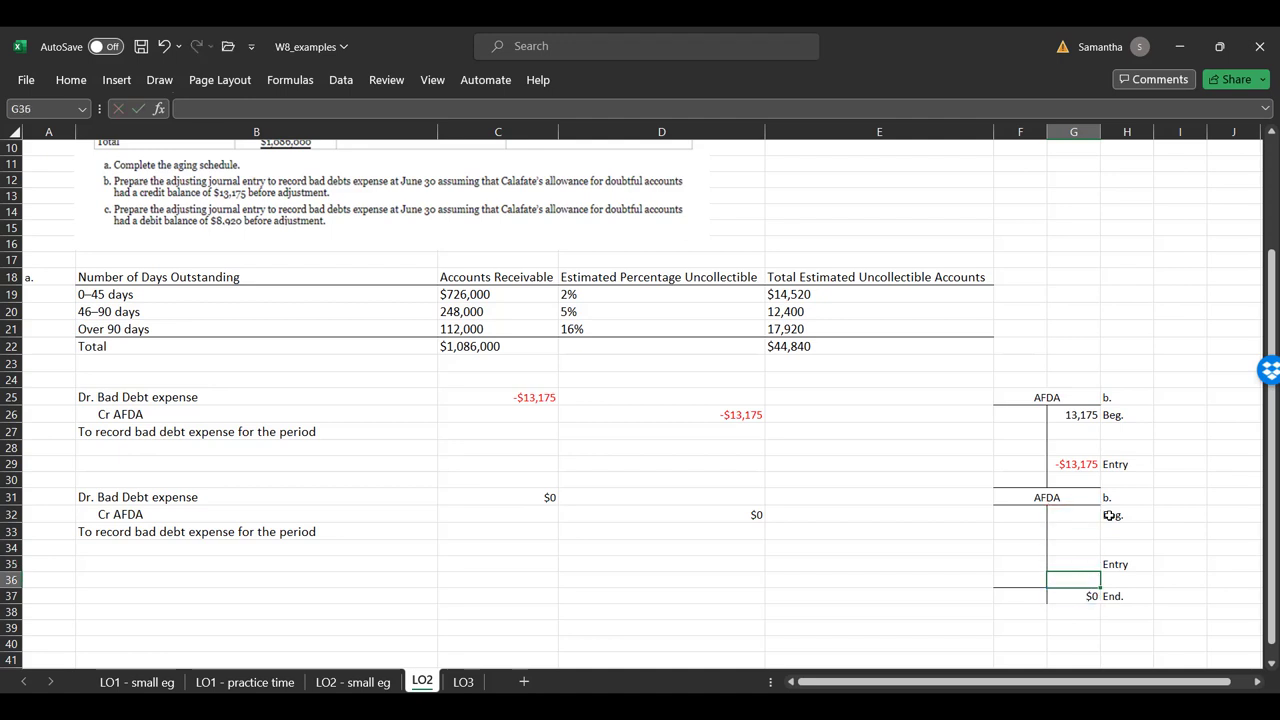
left_click_drag(500, 497, 708, 530)
right_click(710, 530)
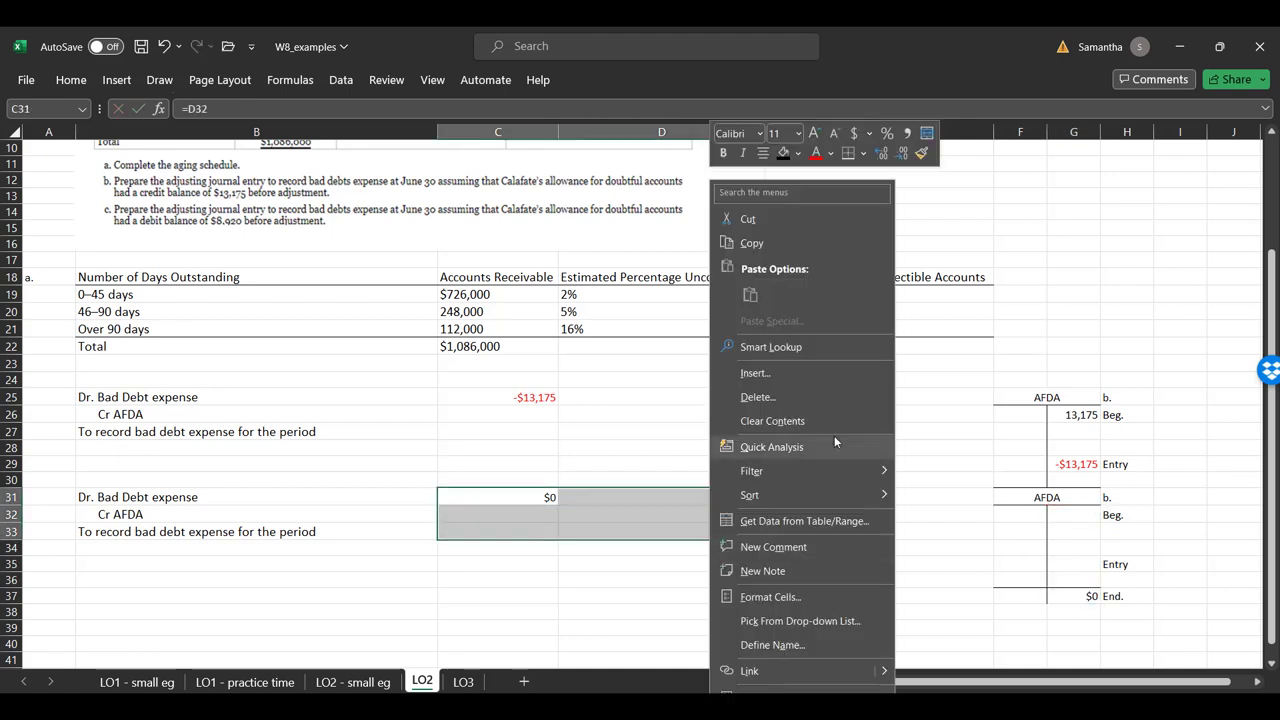
left_click(772, 421)
left_click(537, 592)
left_click(209, 493)
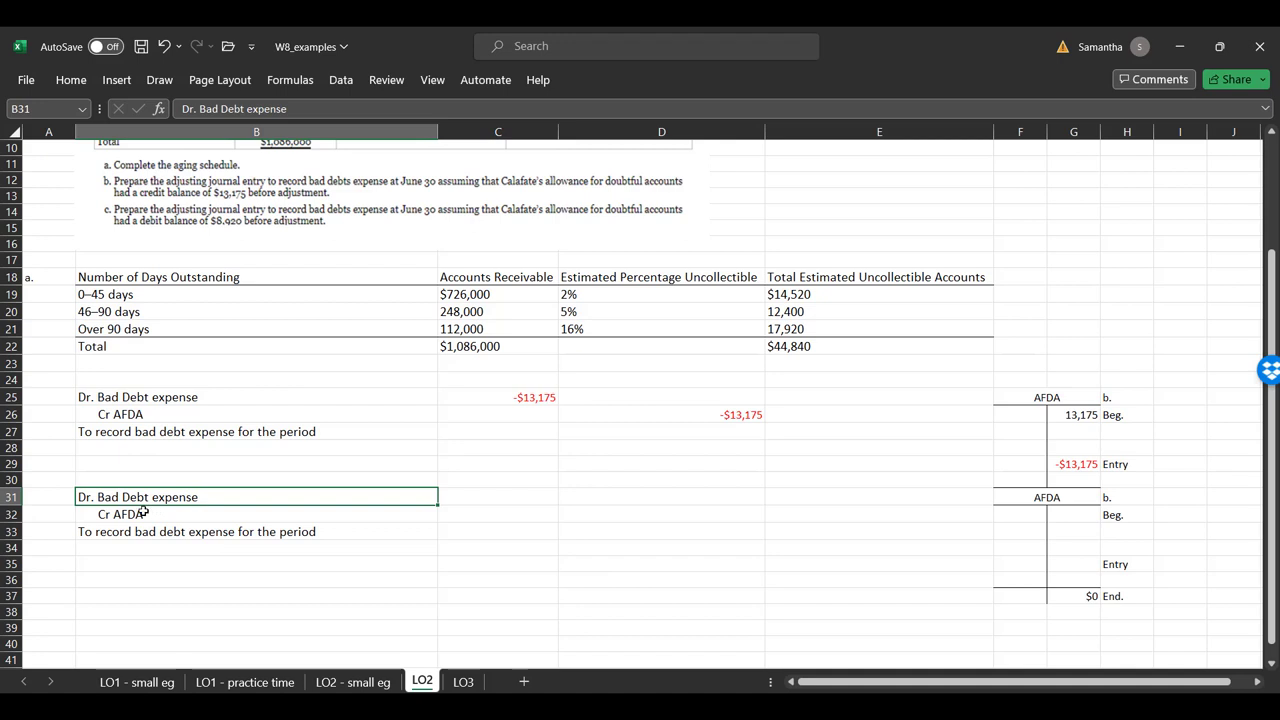
key("Down")
key("Down")
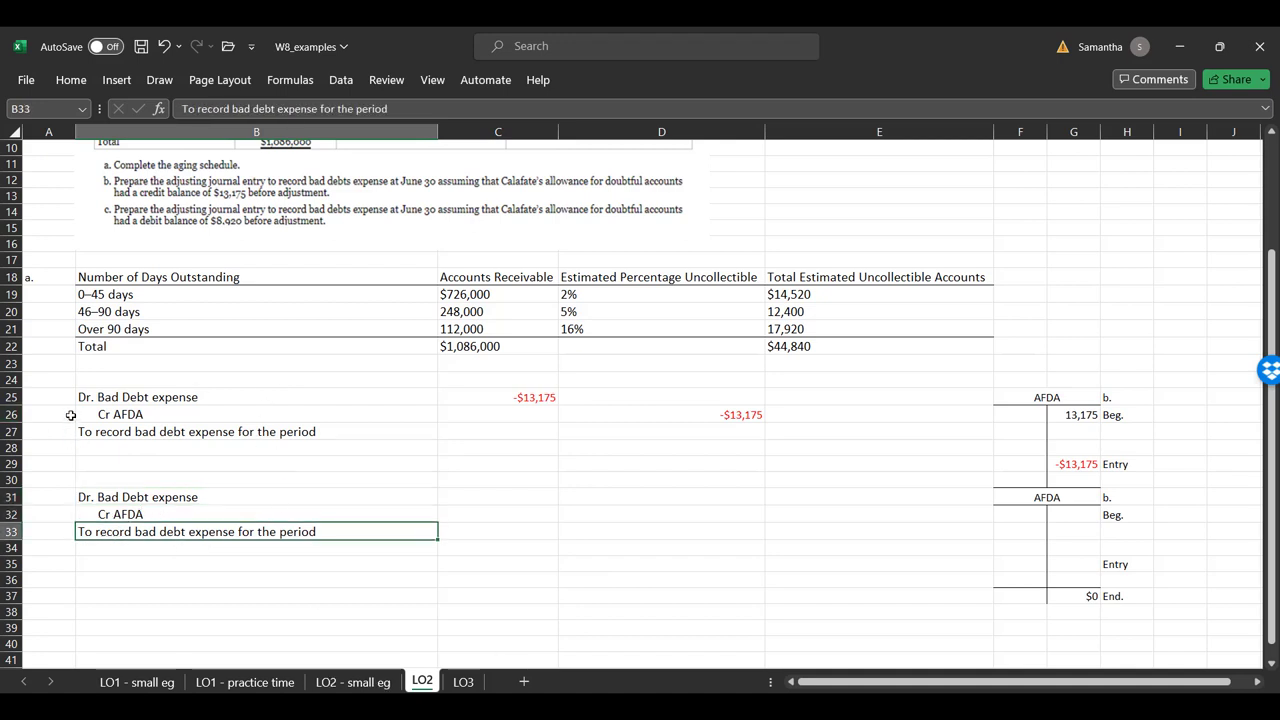
Label the first entry 'b.' in A25 and the copy 'c.' in A31
left_click(46, 397)
type("b.")
key("Return")
key("Return")
key("Return")
key("Return")
key("Return")
key("Return")
type("c")
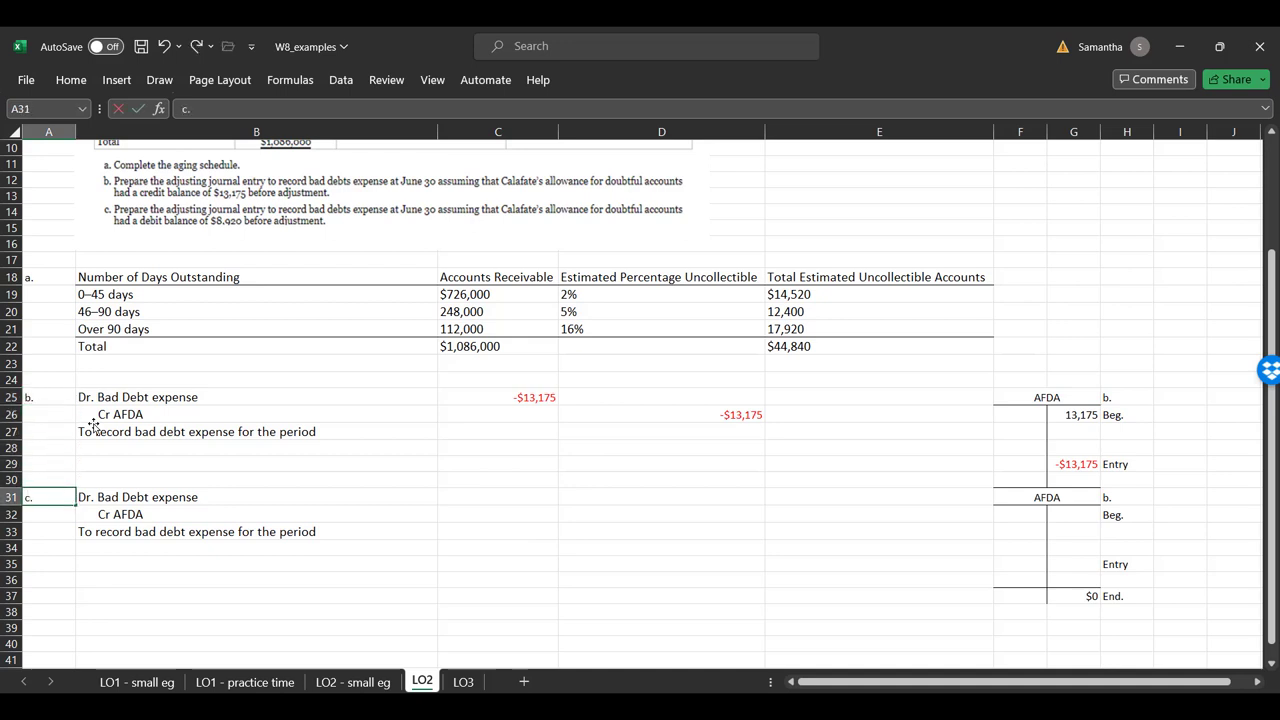
type(".")
key("Return")
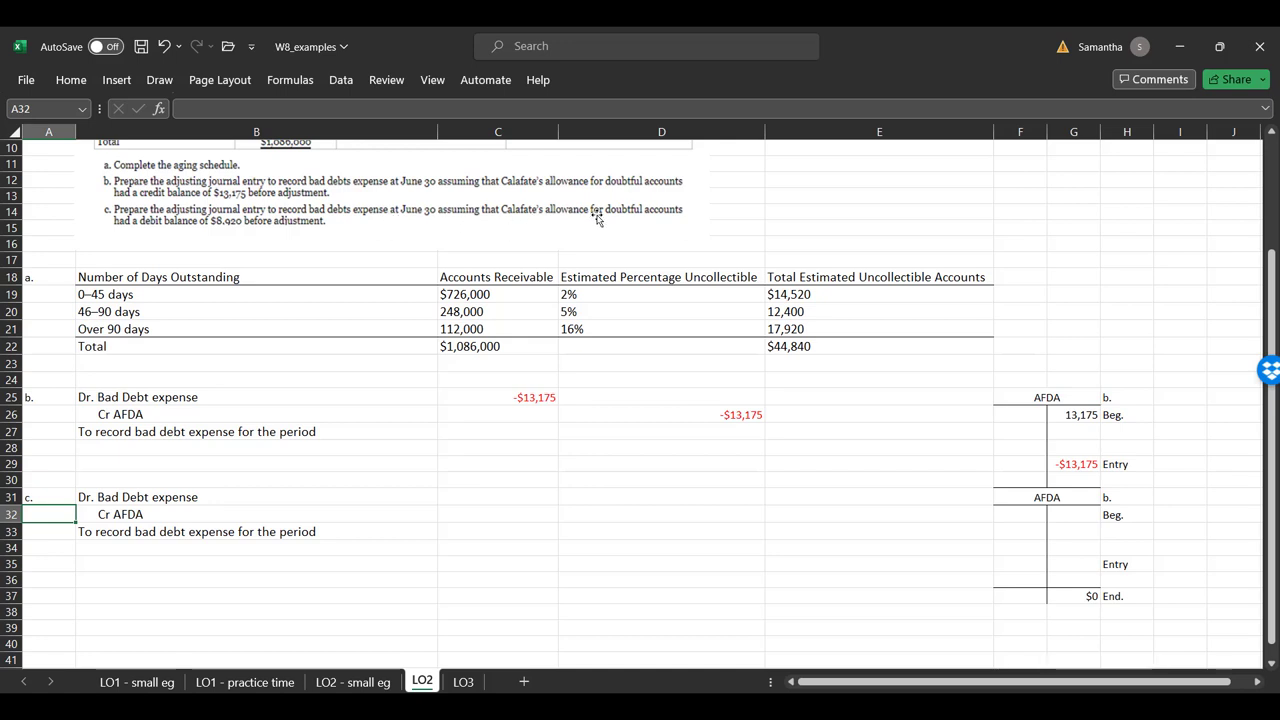
Inspect both T-accounts, then undo and redo to restore the b. and c. labels
left_click(1012, 535)
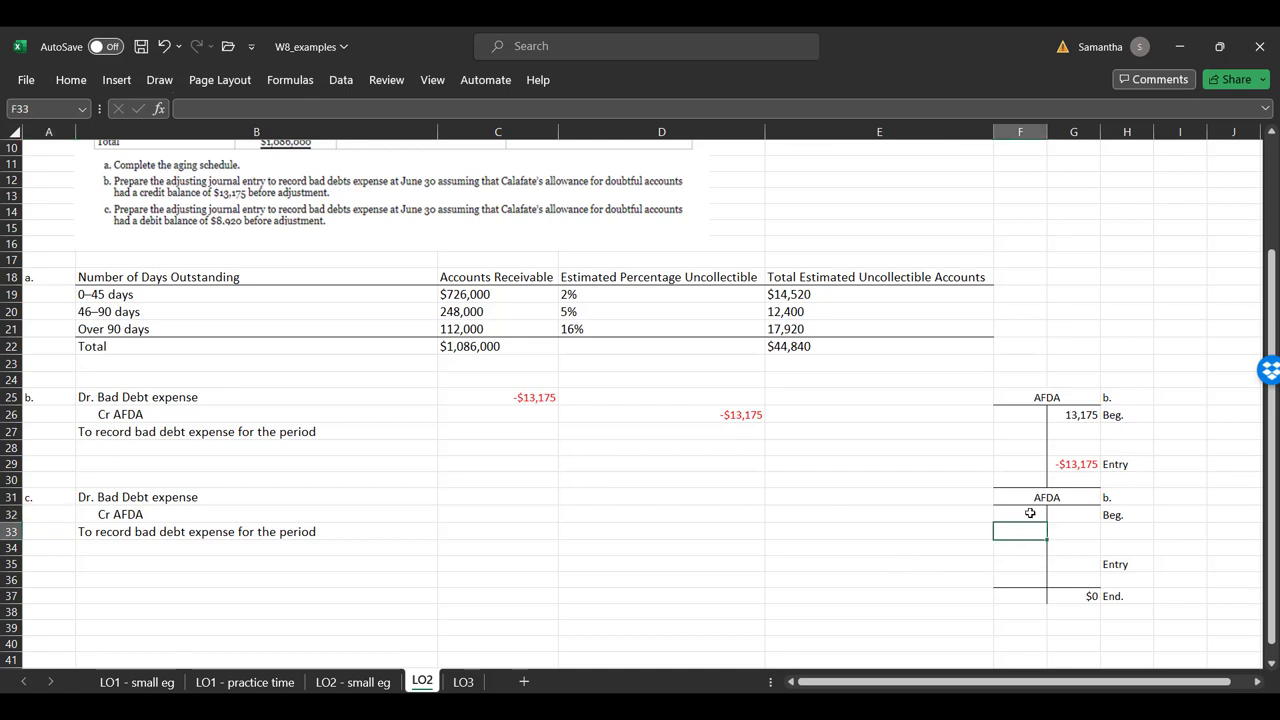
left_click(1082, 526)
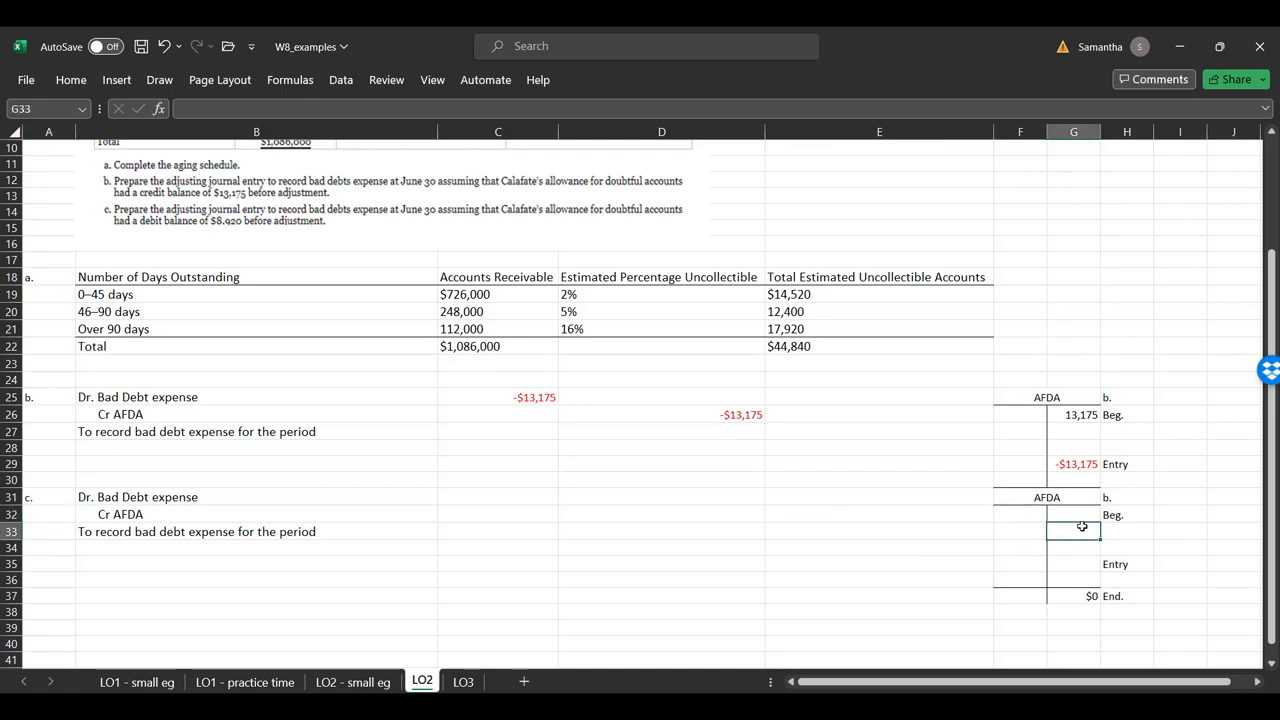
left_click(1034, 512)
left_click(1097, 455)
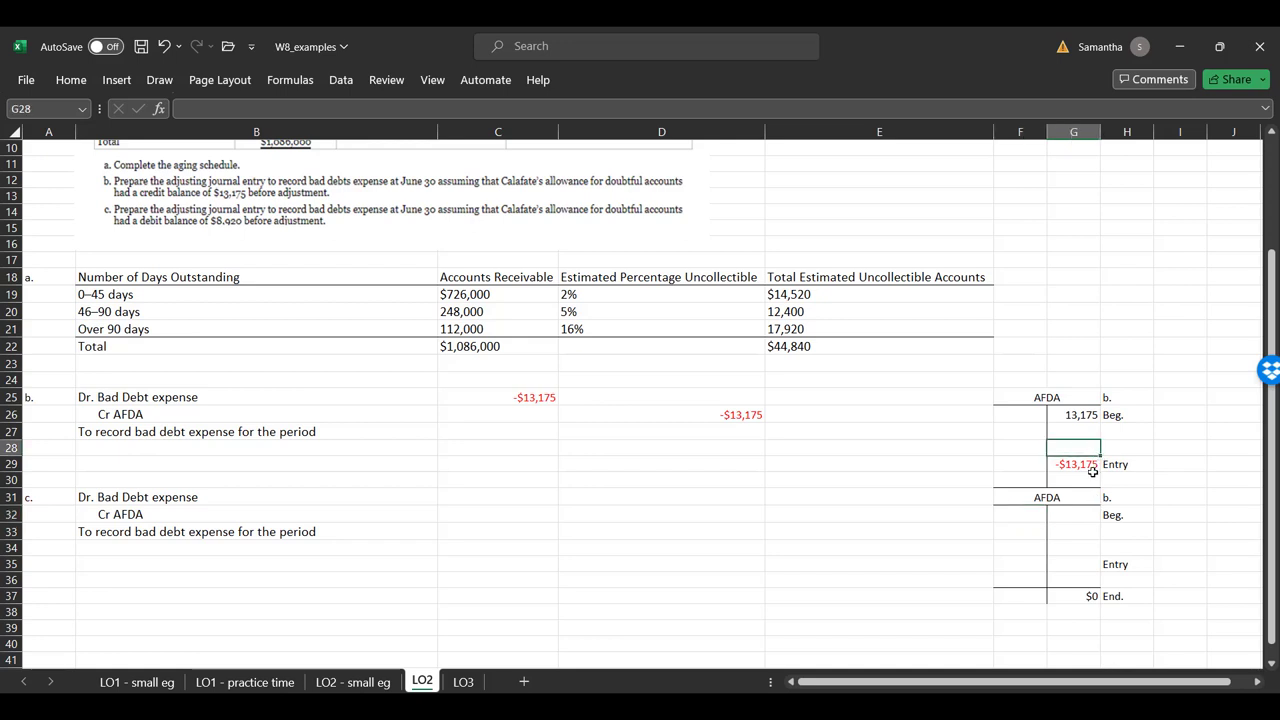
left_click(1090, 469)
left_click(1113, 447)
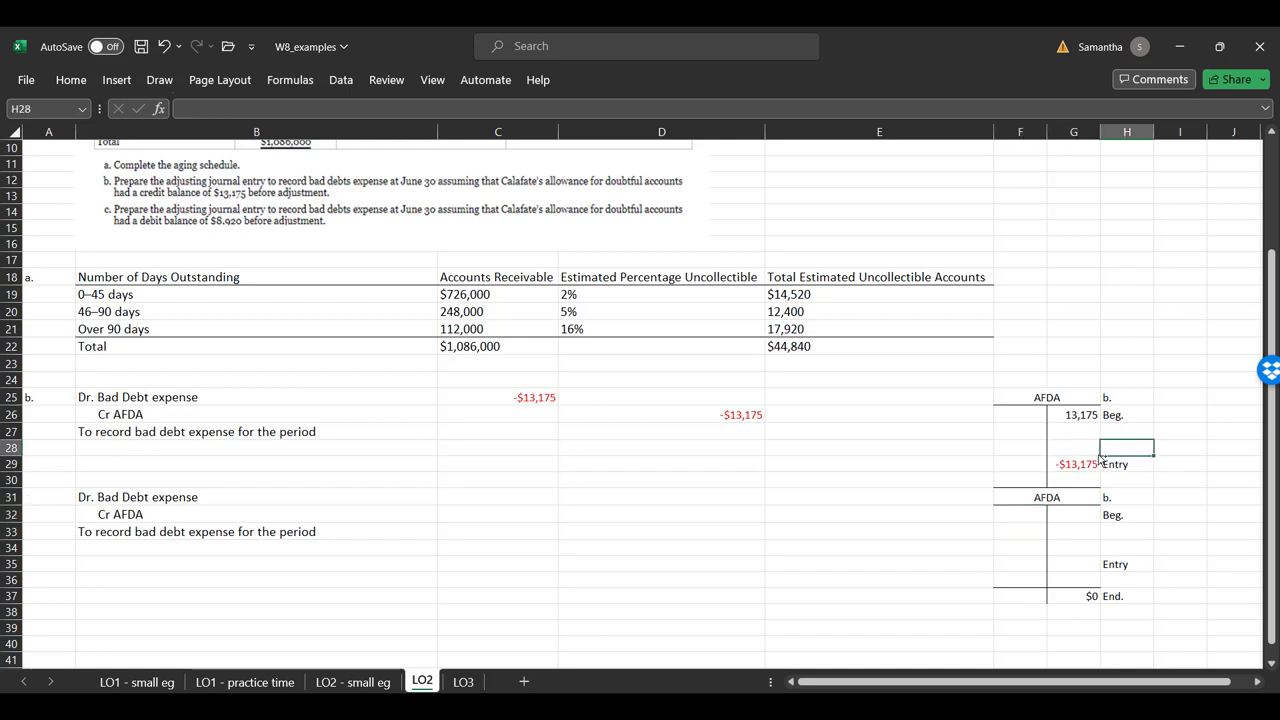
key("ctrl+z")
key("ctrl+z")
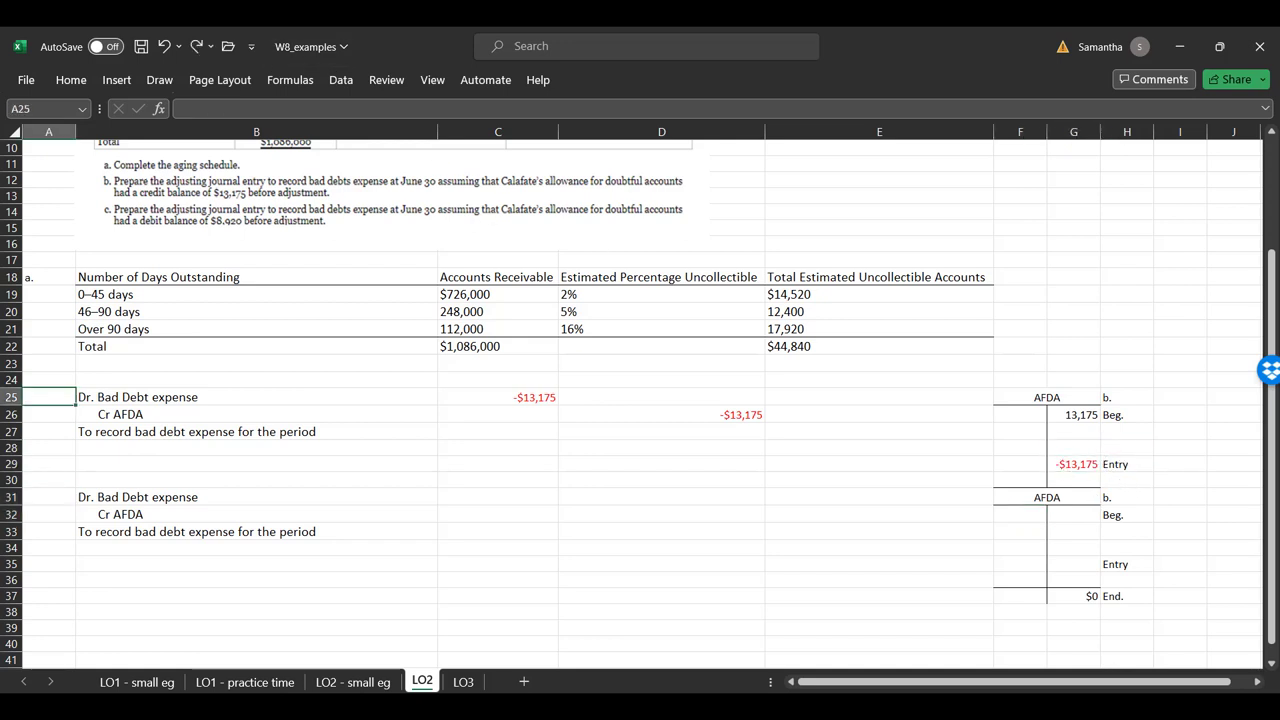
key("ctrl+y")
key("ctrl+y")
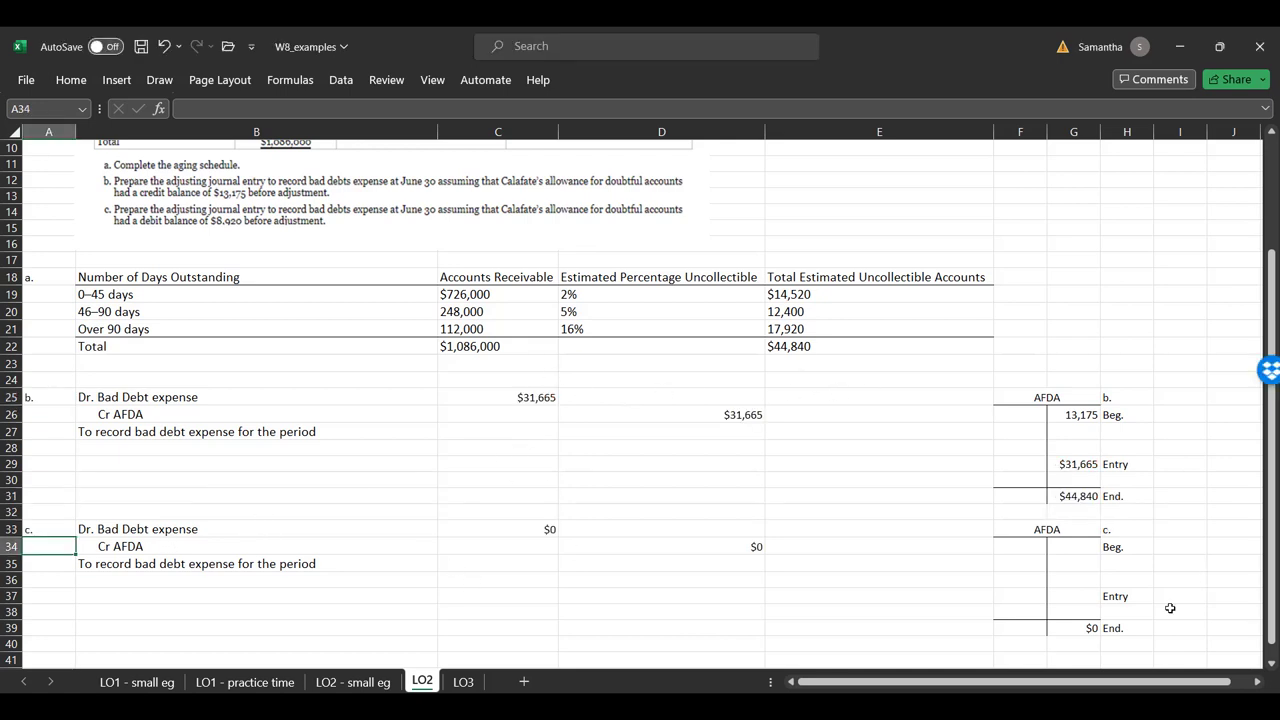
Enter 8,920 as part c's beginning debit balance in F34
left_click(1030, 552)
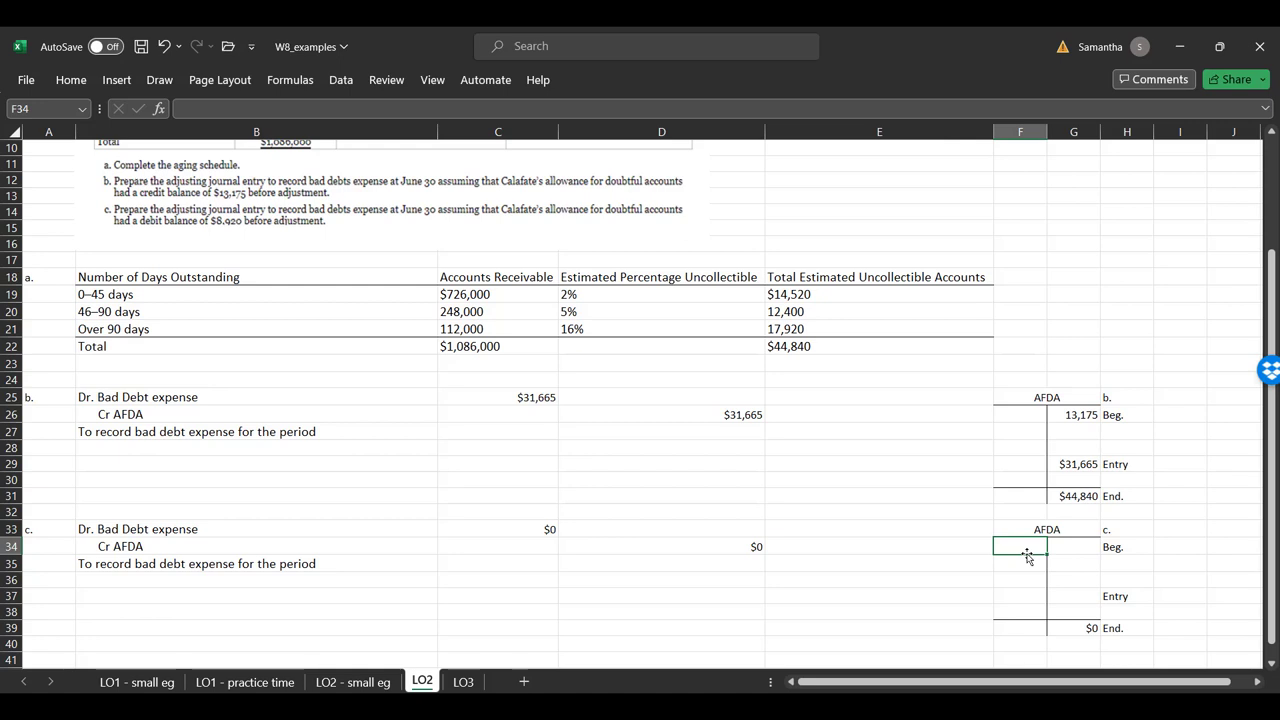
type("8,920")
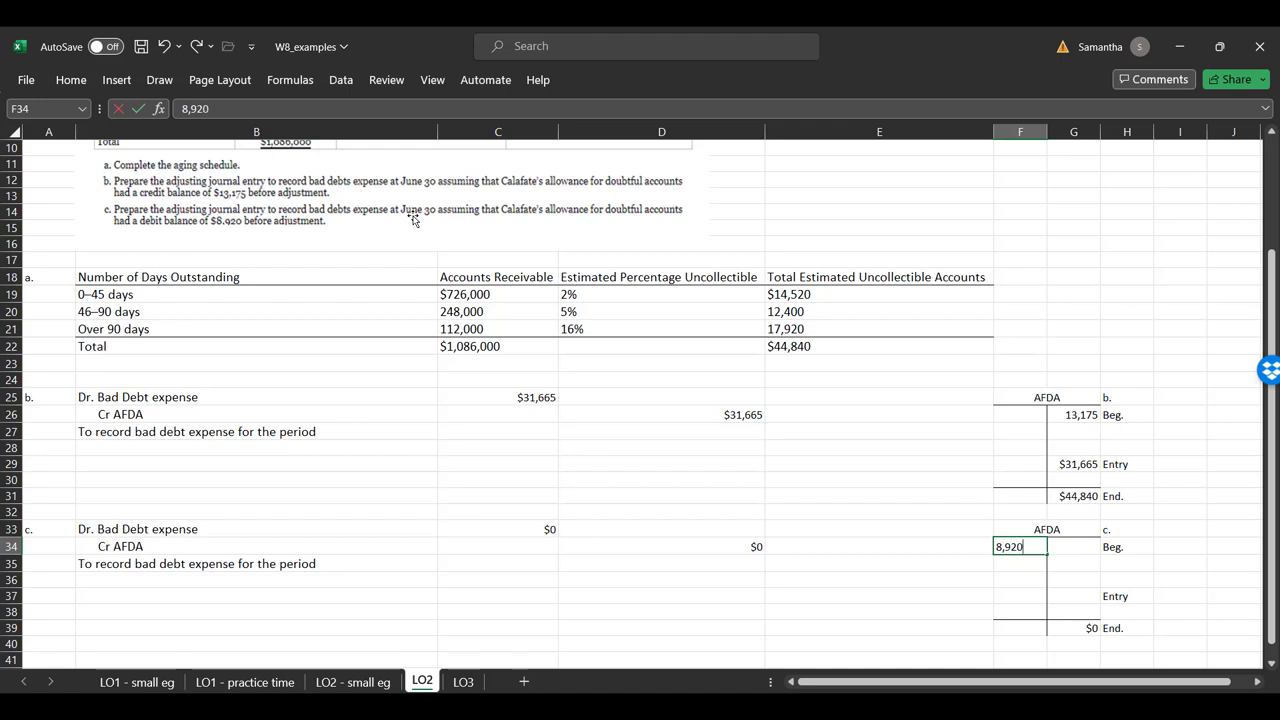
key("Return")
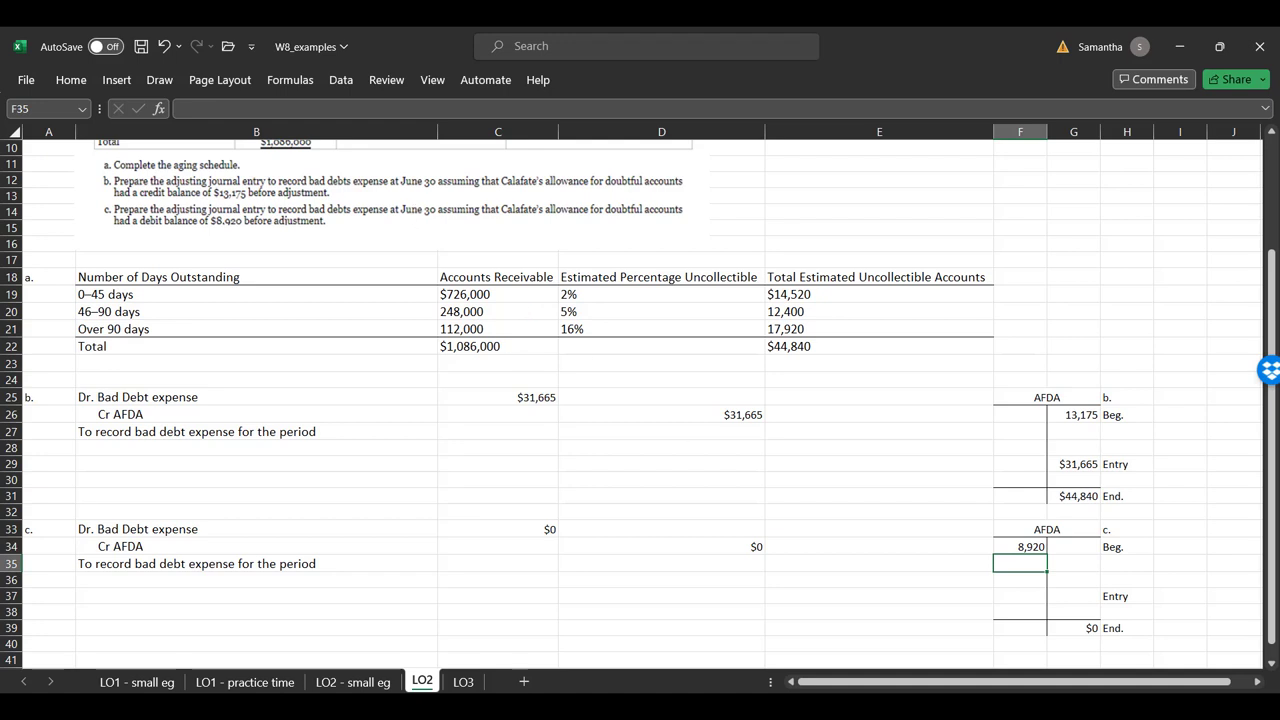
left_click(1009, 546)
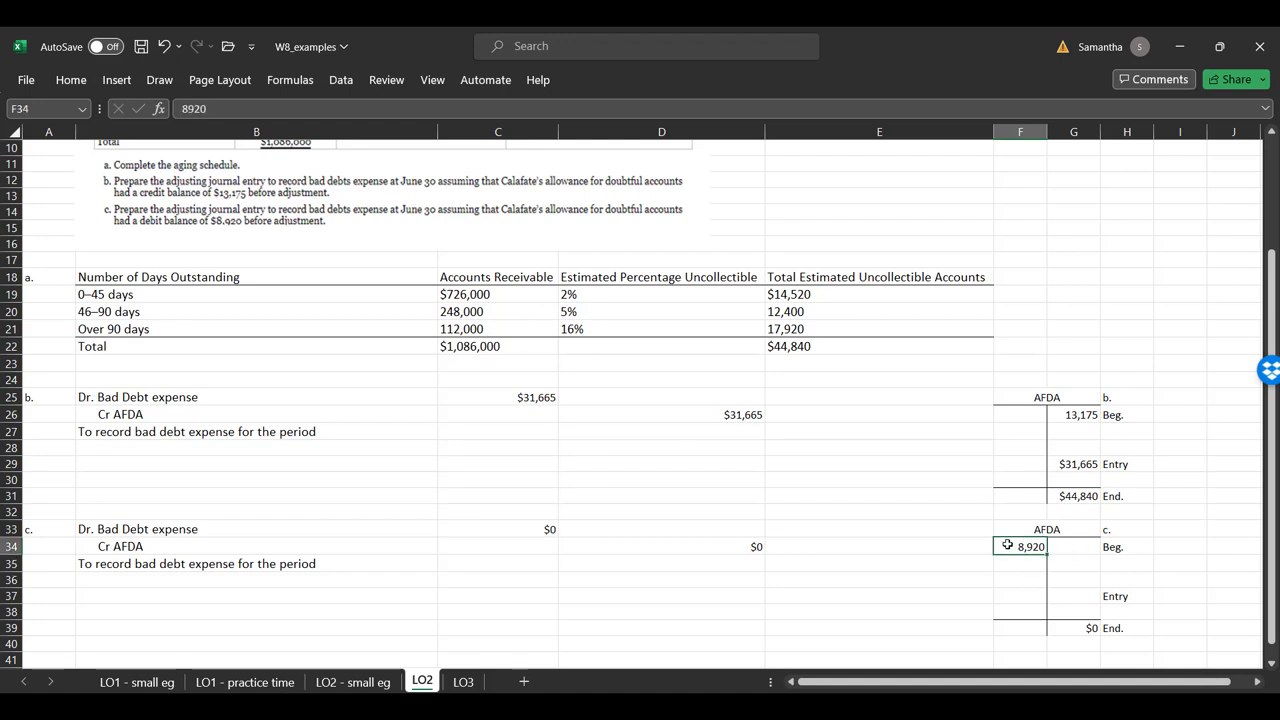
Set part c's ending balance G39 to =G31 ($44,840)
left_click(1062, 628)
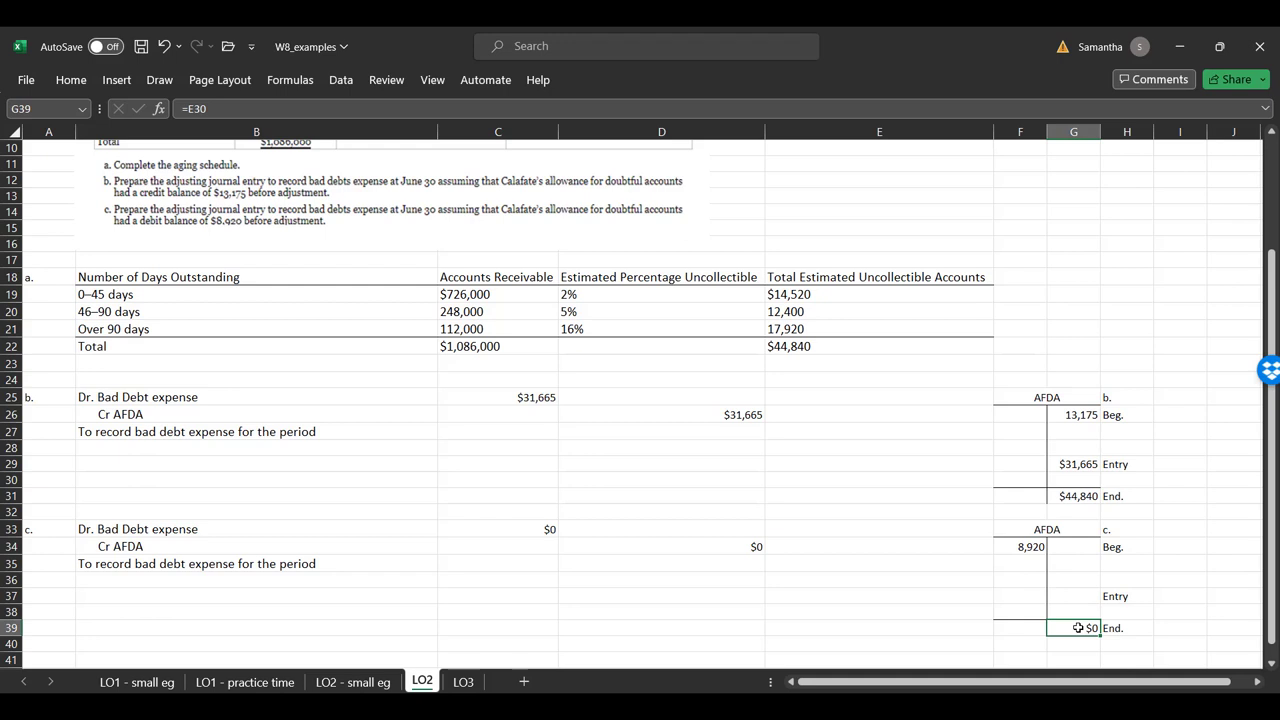
type("=")
left_click(1080, 495)
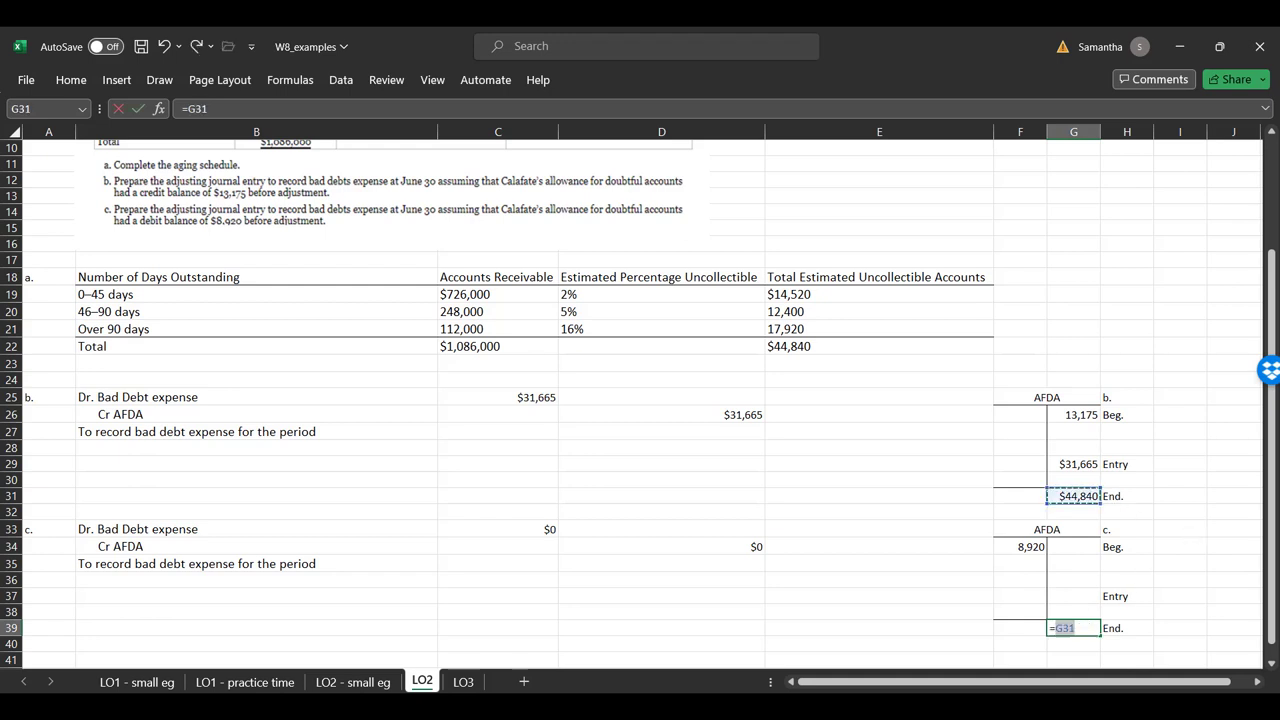
key("Return")
Compute part c's $53,760 entry in G37 as =G39+F34 and check the expense amount
left_click(1073, 612)
left_click(1073, 595)
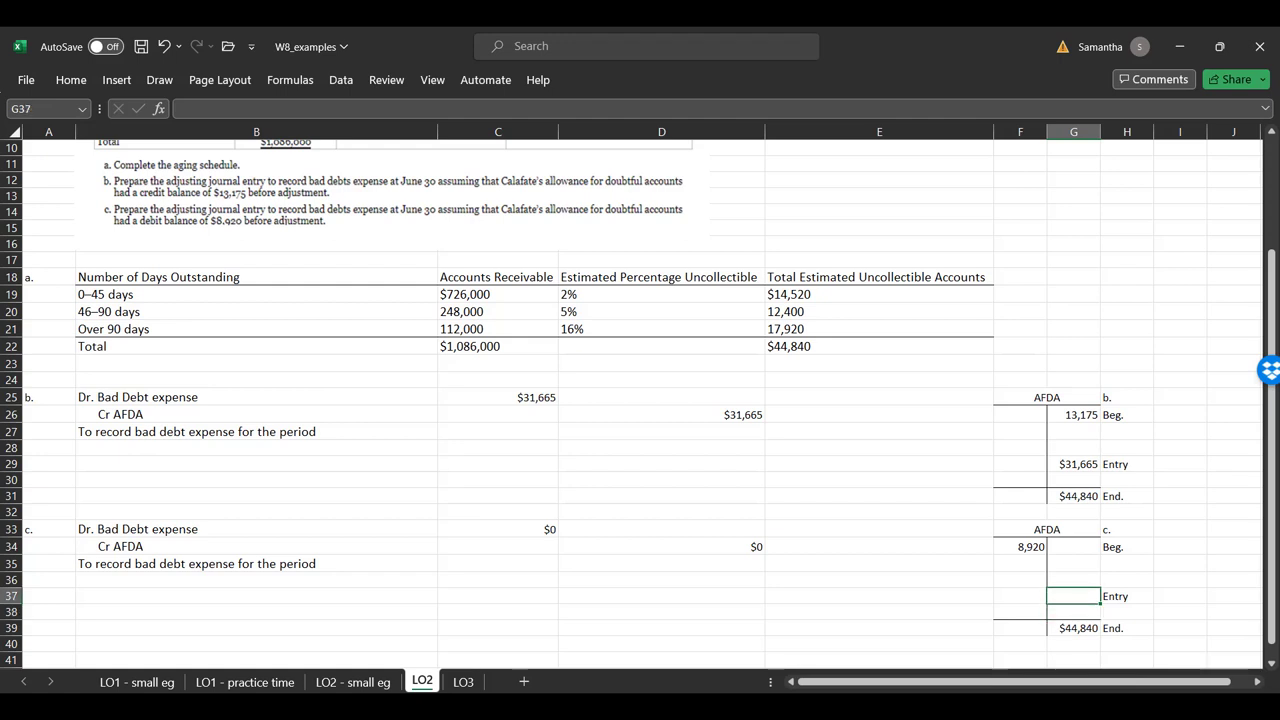
left_click_drag(1075, 579, 1077, 589)
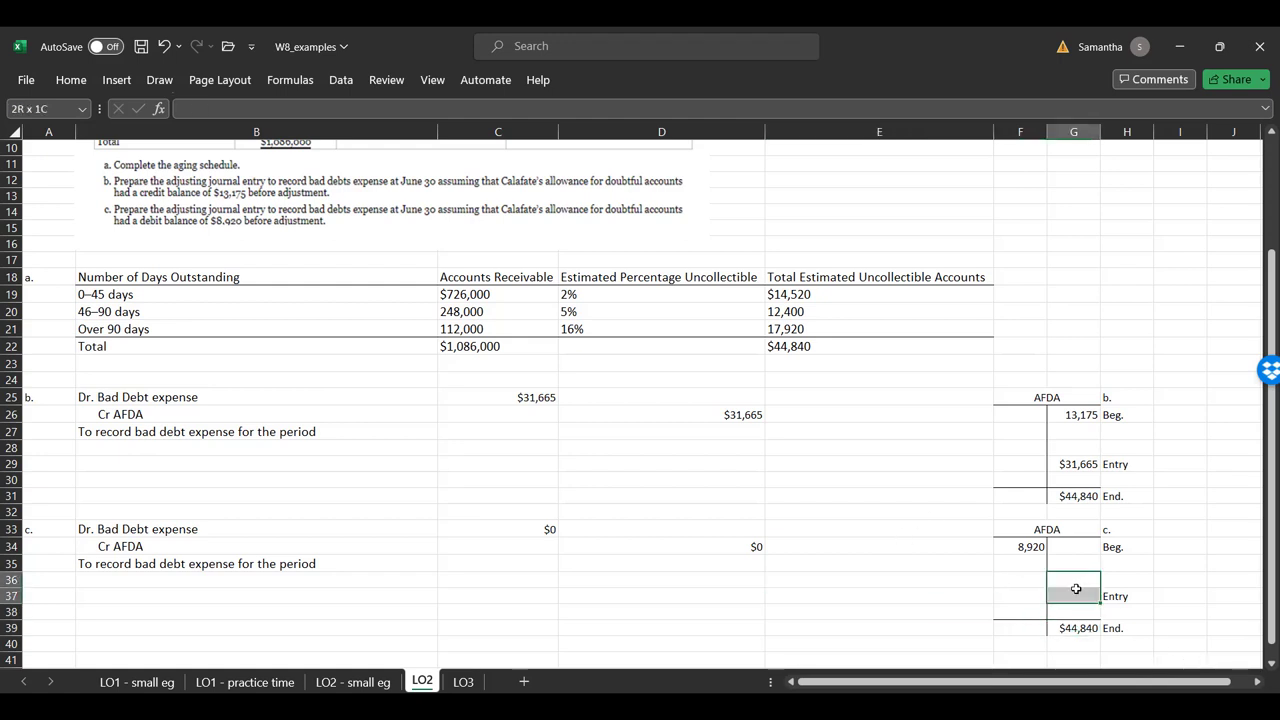
left_click(1087, 597)
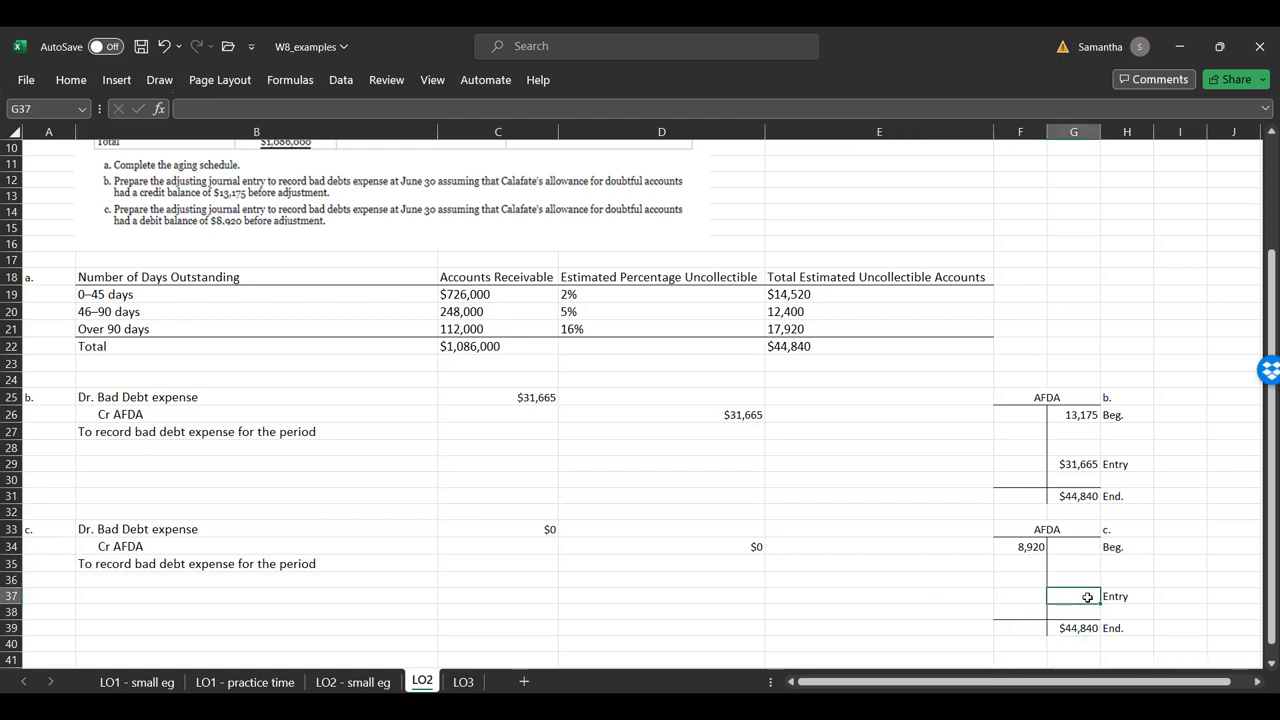
type("=")
key("Down")
key("Down")
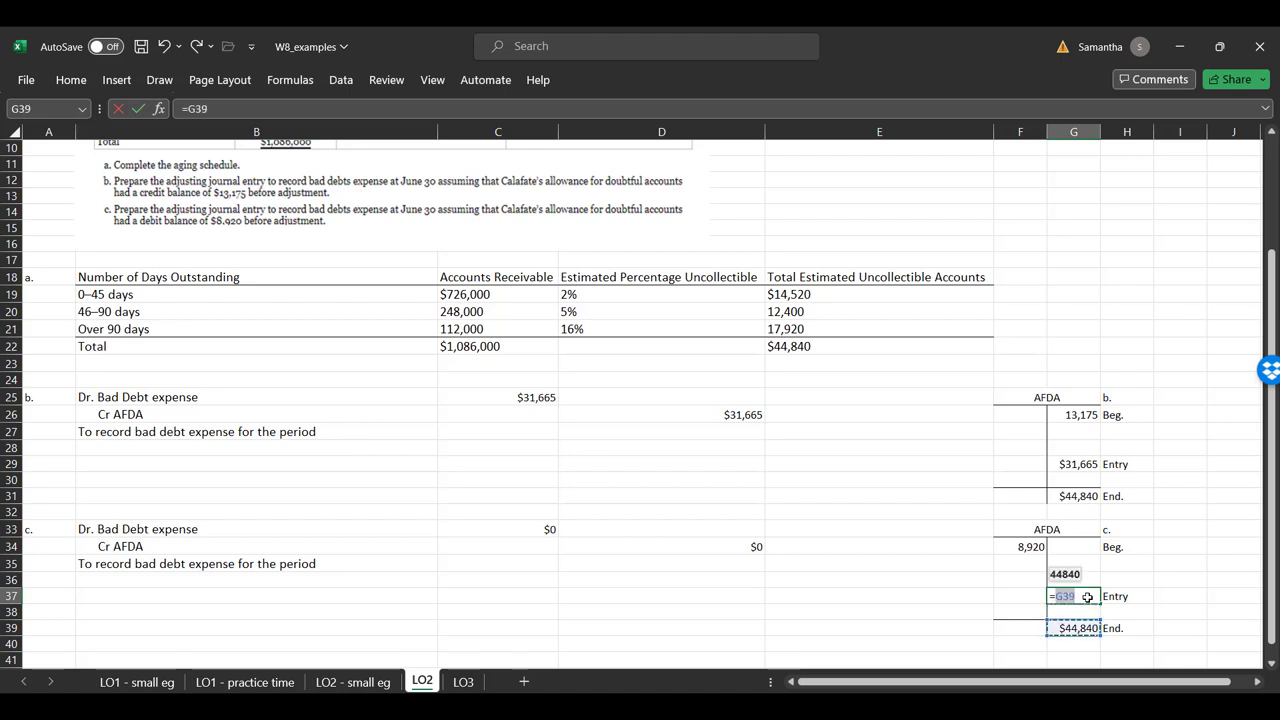
type("+")
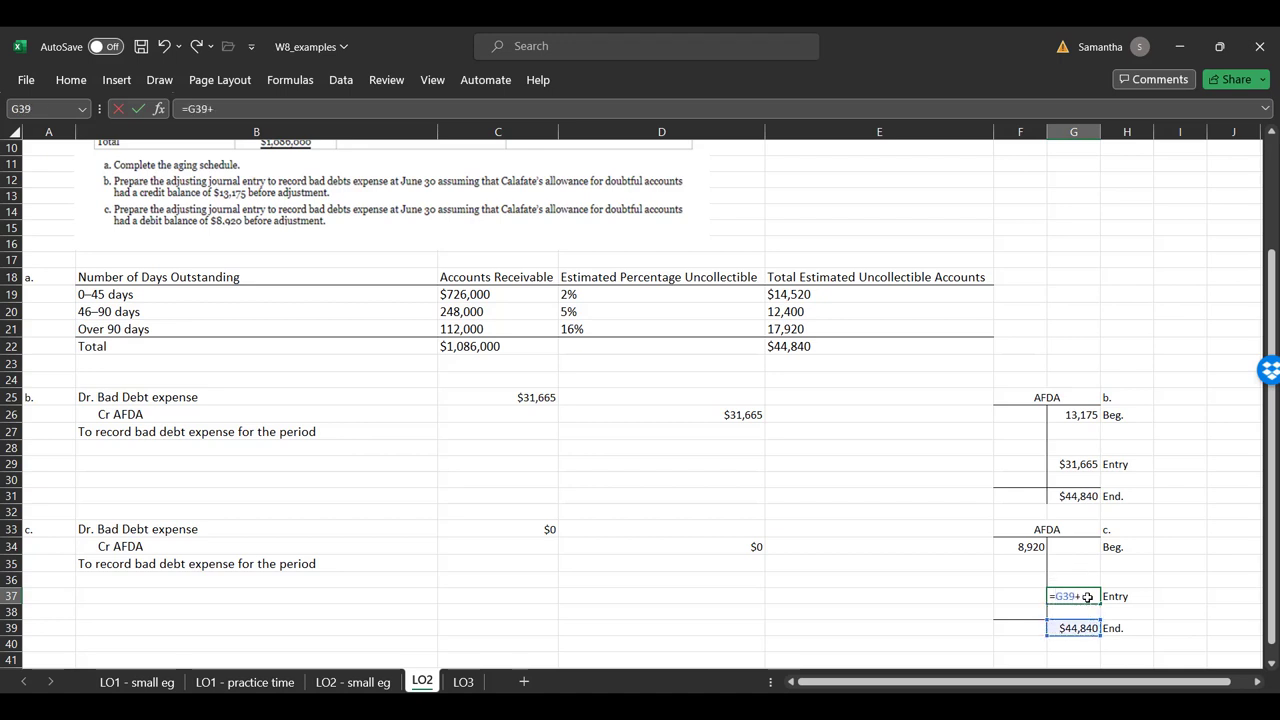
key("Up")
key("Up")
key("Up")
key("Left")
key("Return")
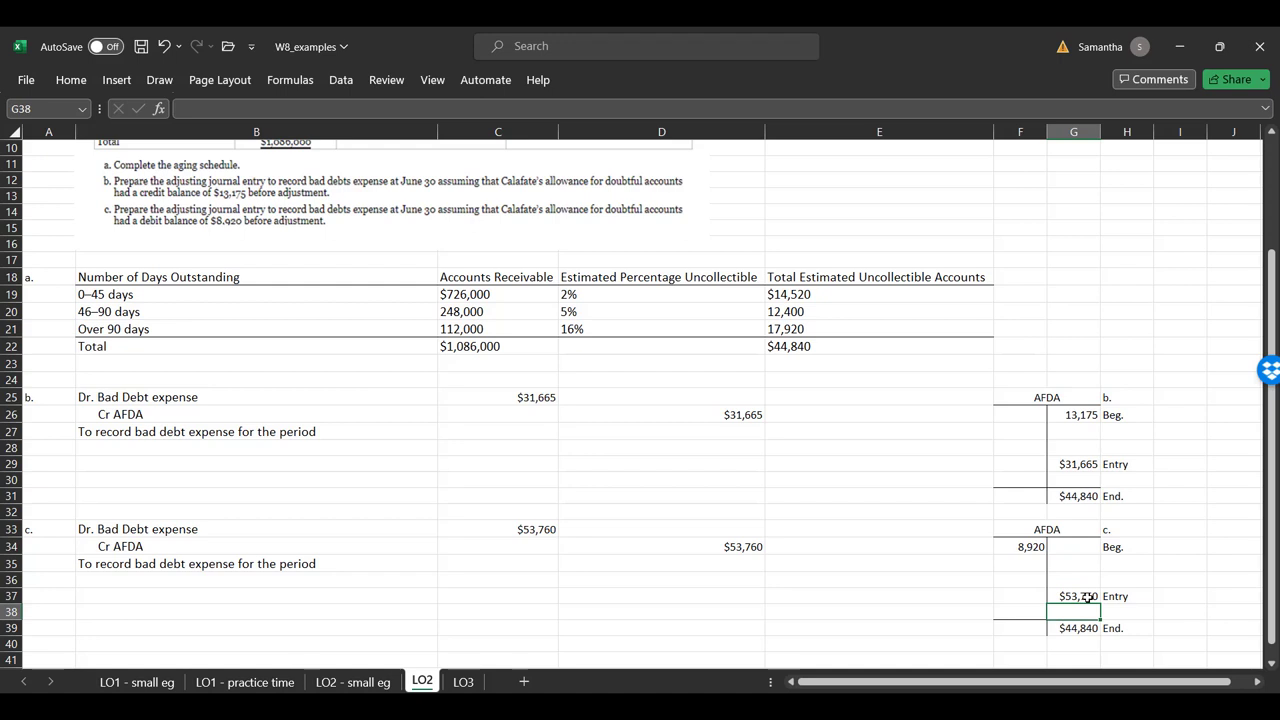
key("Left")
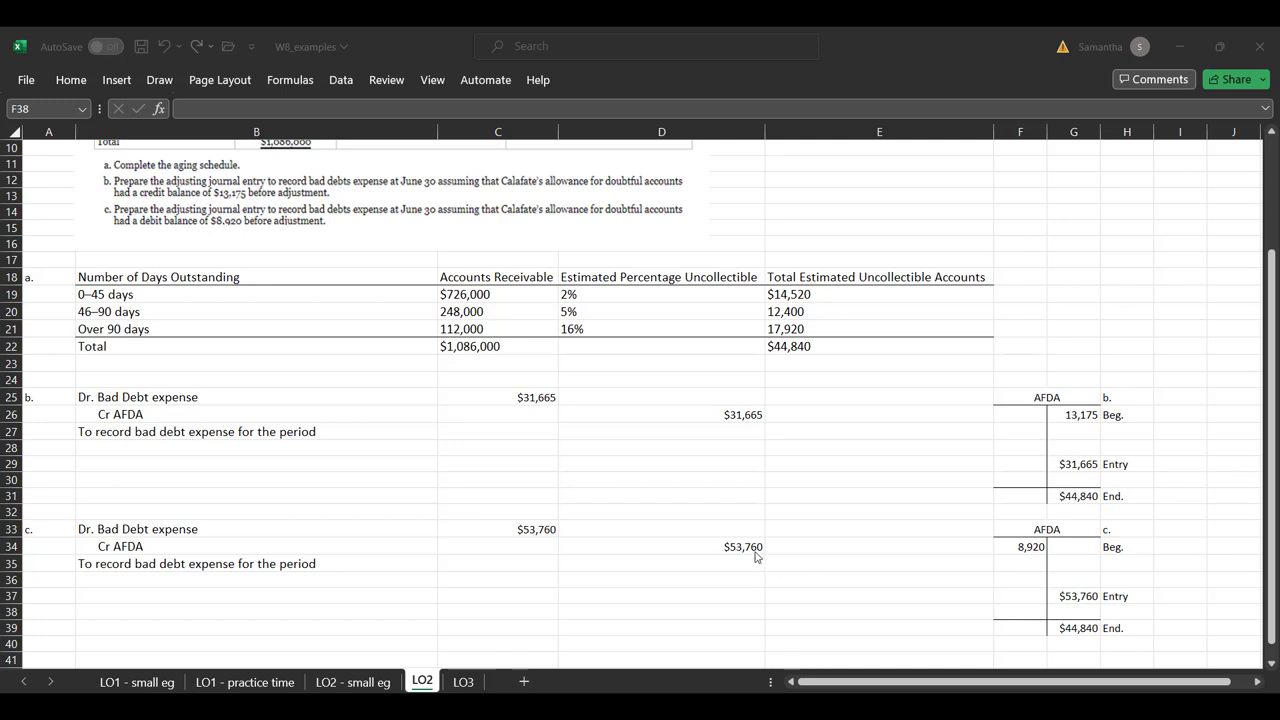
left_click(460, 529)
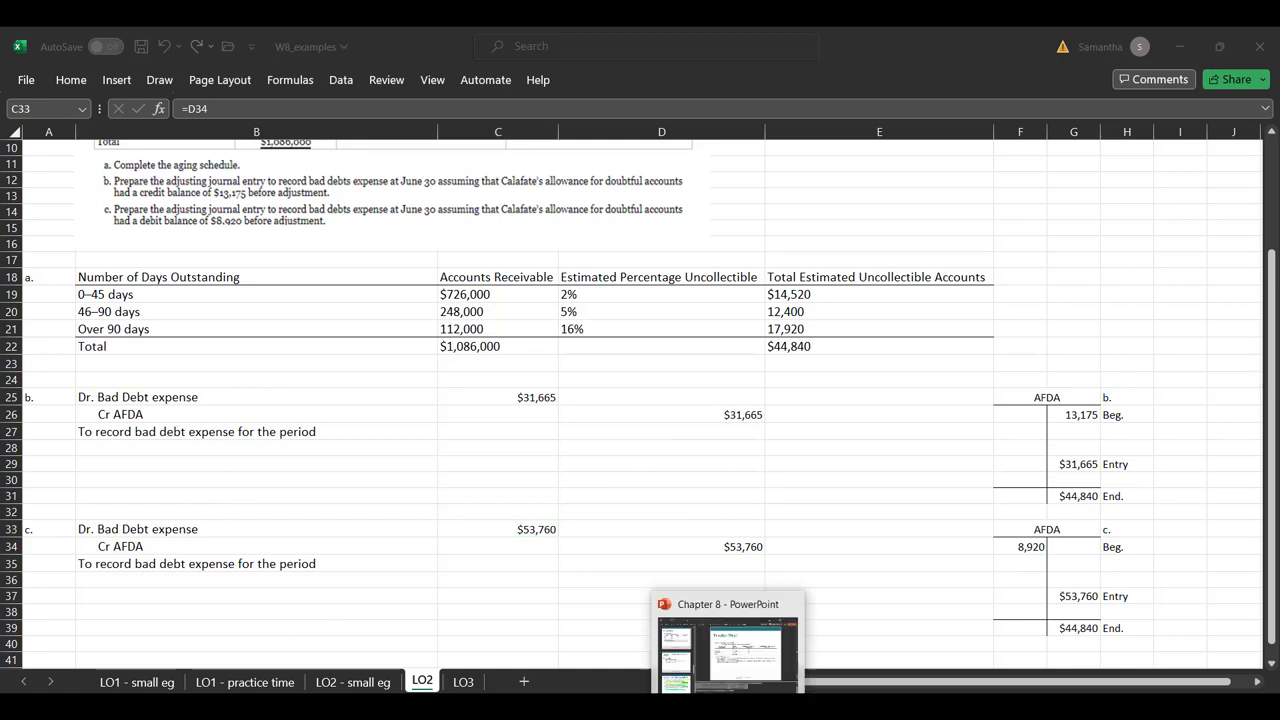
Review the PowerPoint slide on recording a recovery of an uncollectible account, then return to Excel
key("alt+Tab")
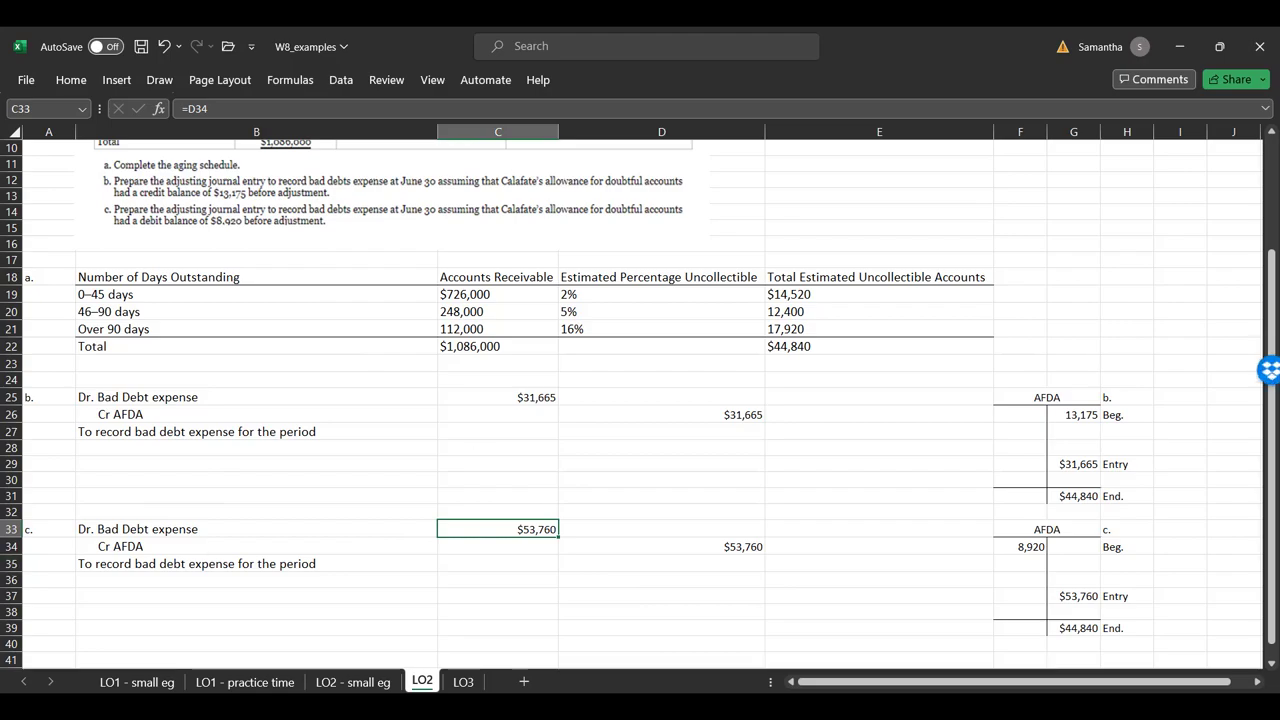
key("alt+Tab")
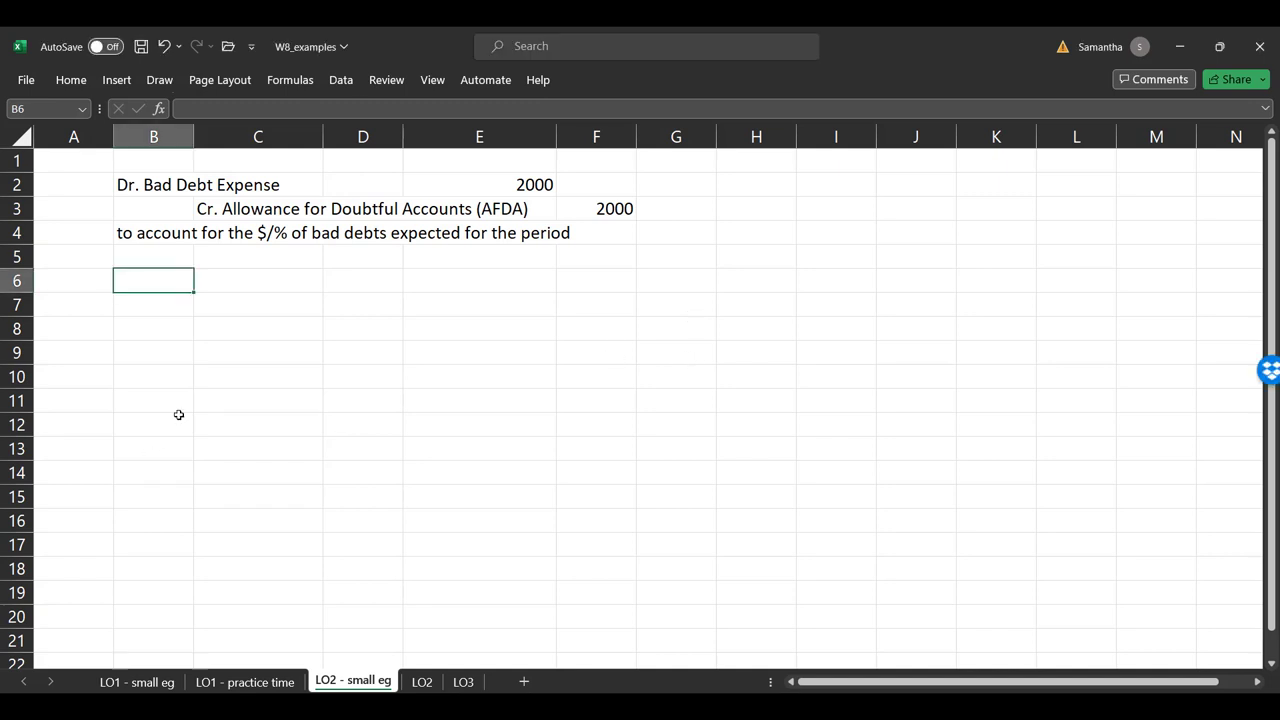
Enter the write-off account lines 'Dr. AFDA' and an indented 'Cr. A/R' line for the customer
type("Dr.")
type("AD")
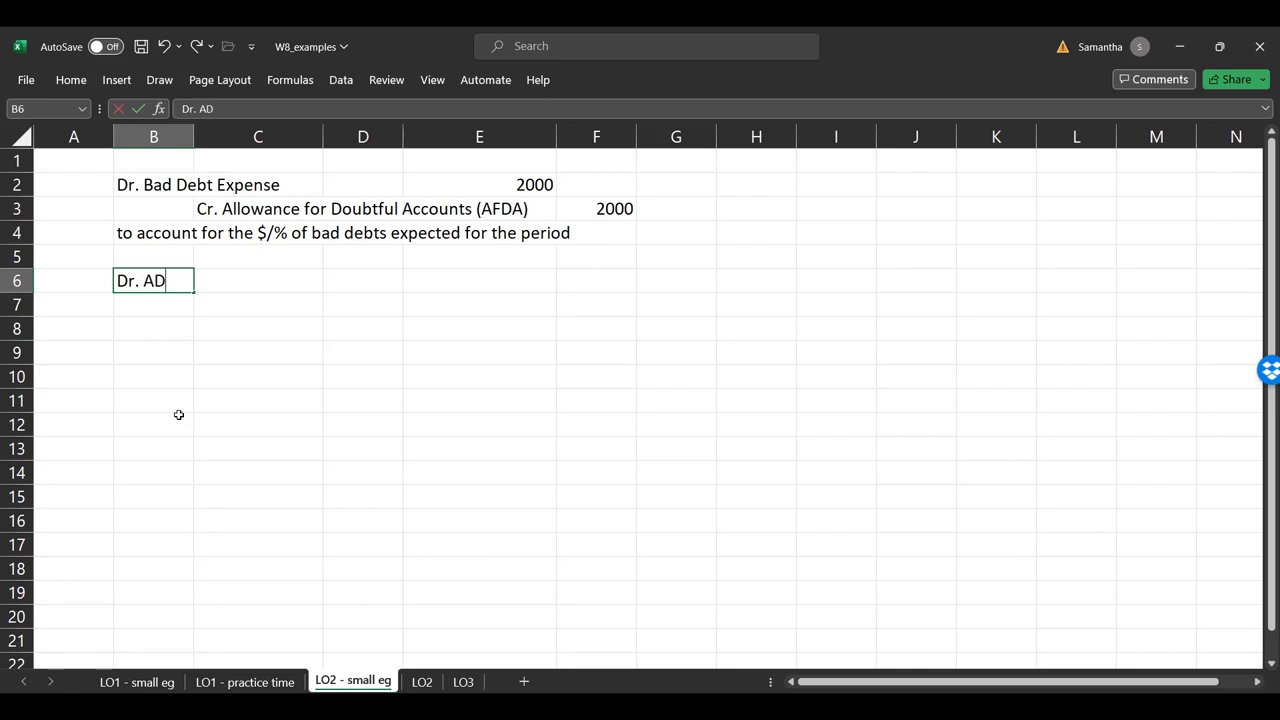
key("BackSpace")
type("D")
key("BackSpace")
type("FDA")
key("Return")
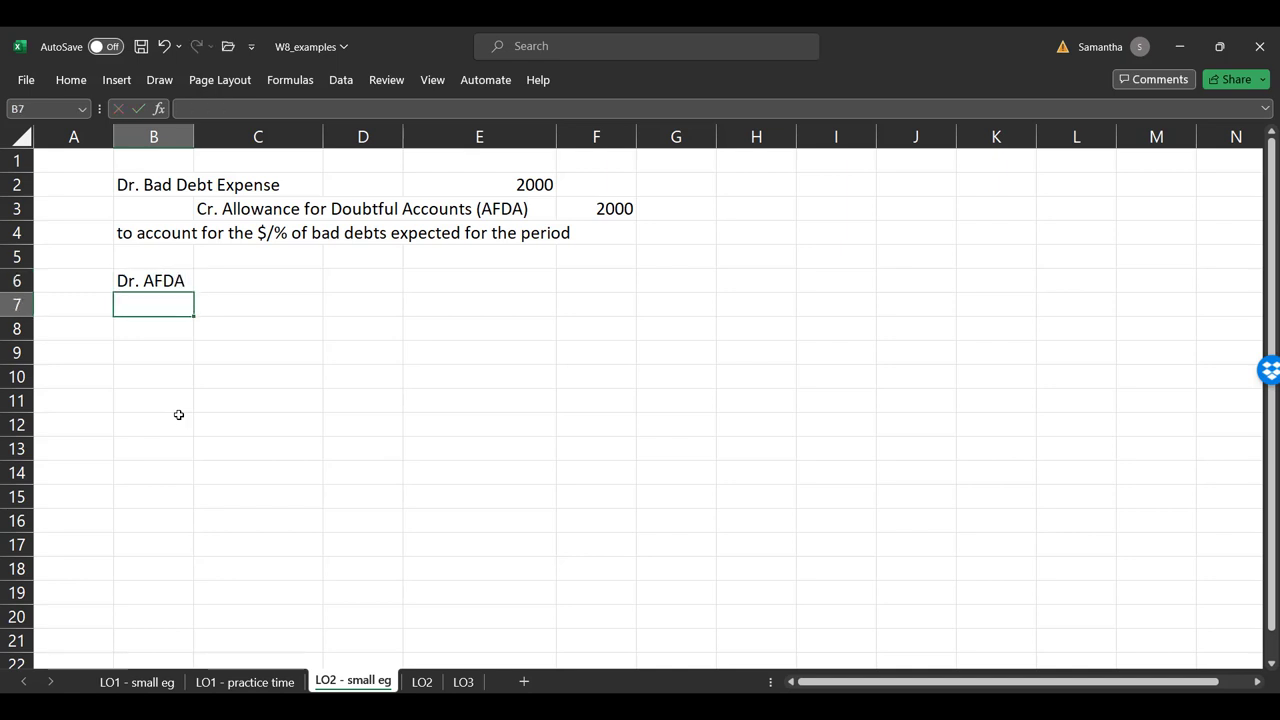
key("Right")
type("Cr. ")
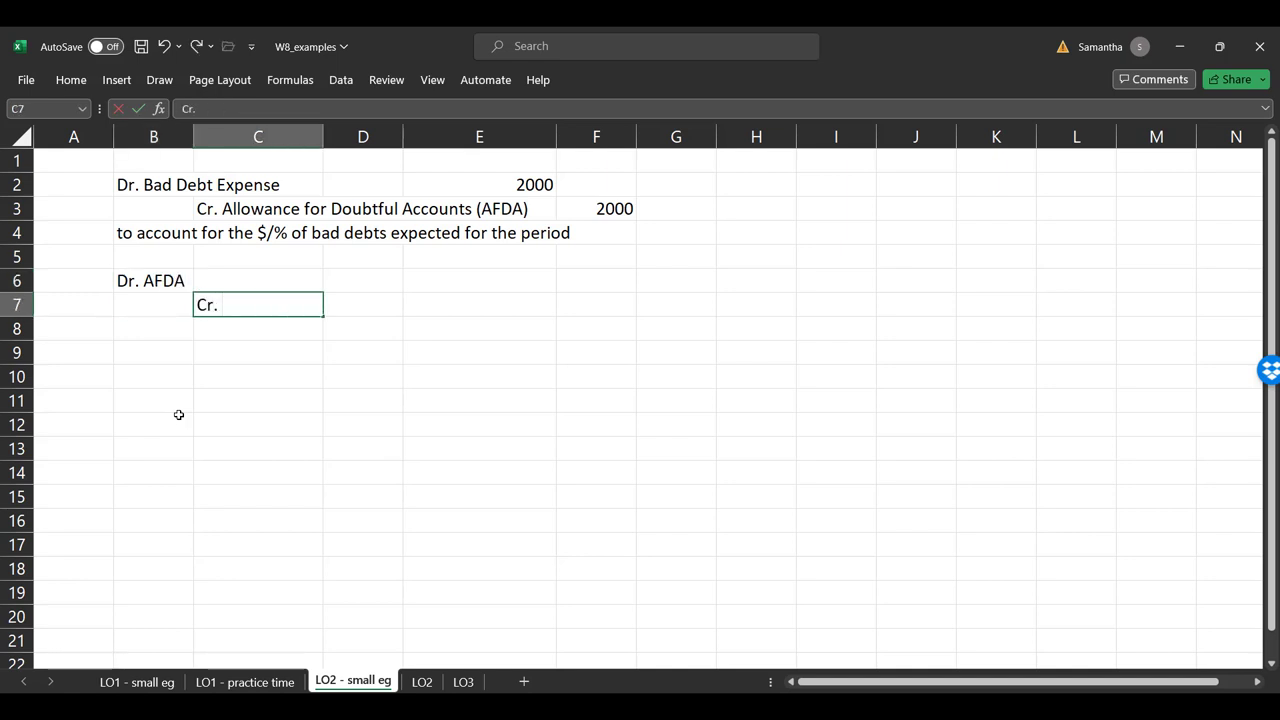
type("A/R -")
type("Sp")
key("BackSpace")
type(".B.")
key("Return")
Enter 2,000 as the AFDA debit in E6 and copy it as the A/R credit in F7
key("Up")
key("Right")
key("Right")
key("Up")
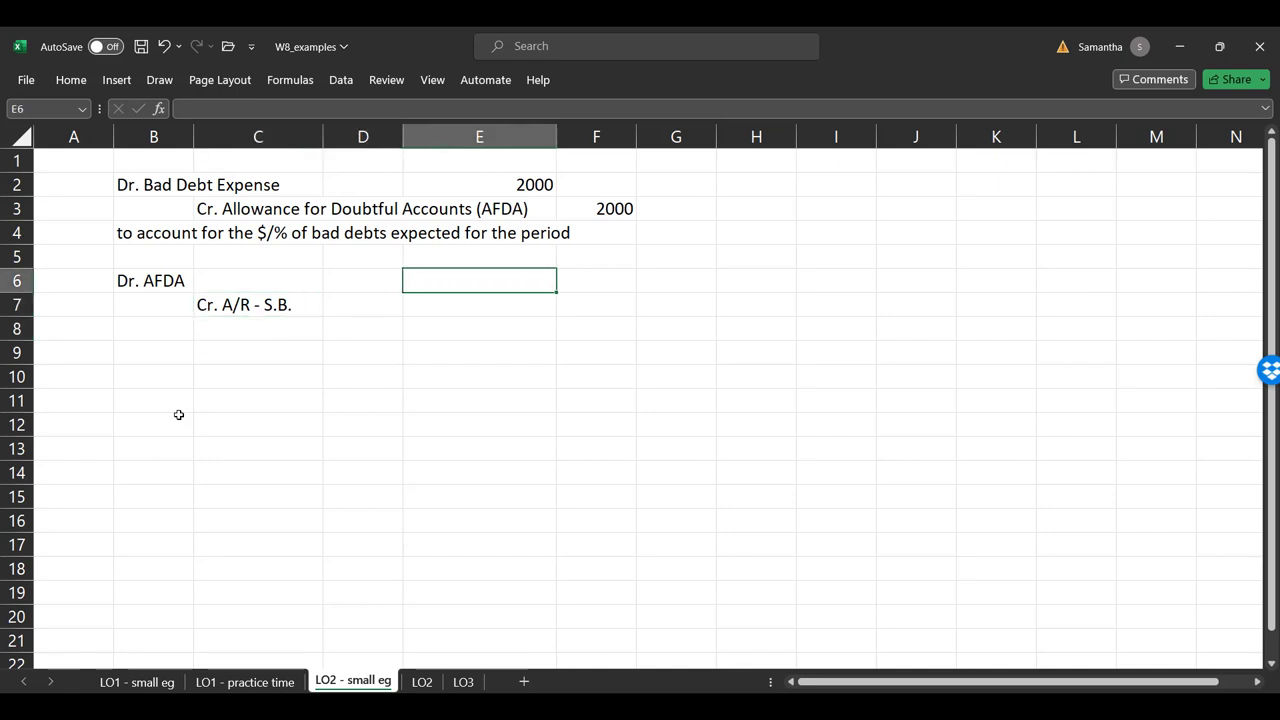
type("2,000")
key("BackSpace")
key("BackSpace")
key("BackSpace")
key("BackSpace")
type(",000")
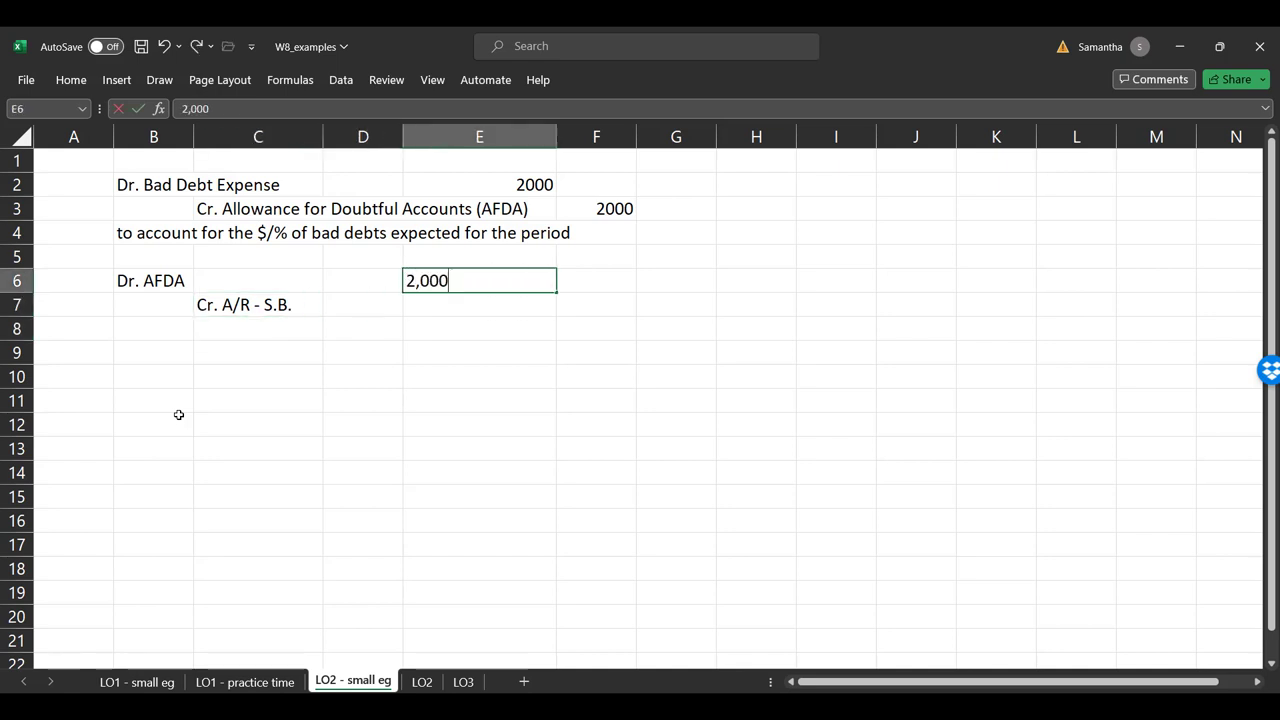
key("Tab")
key("Up")
left_click(592, 200)
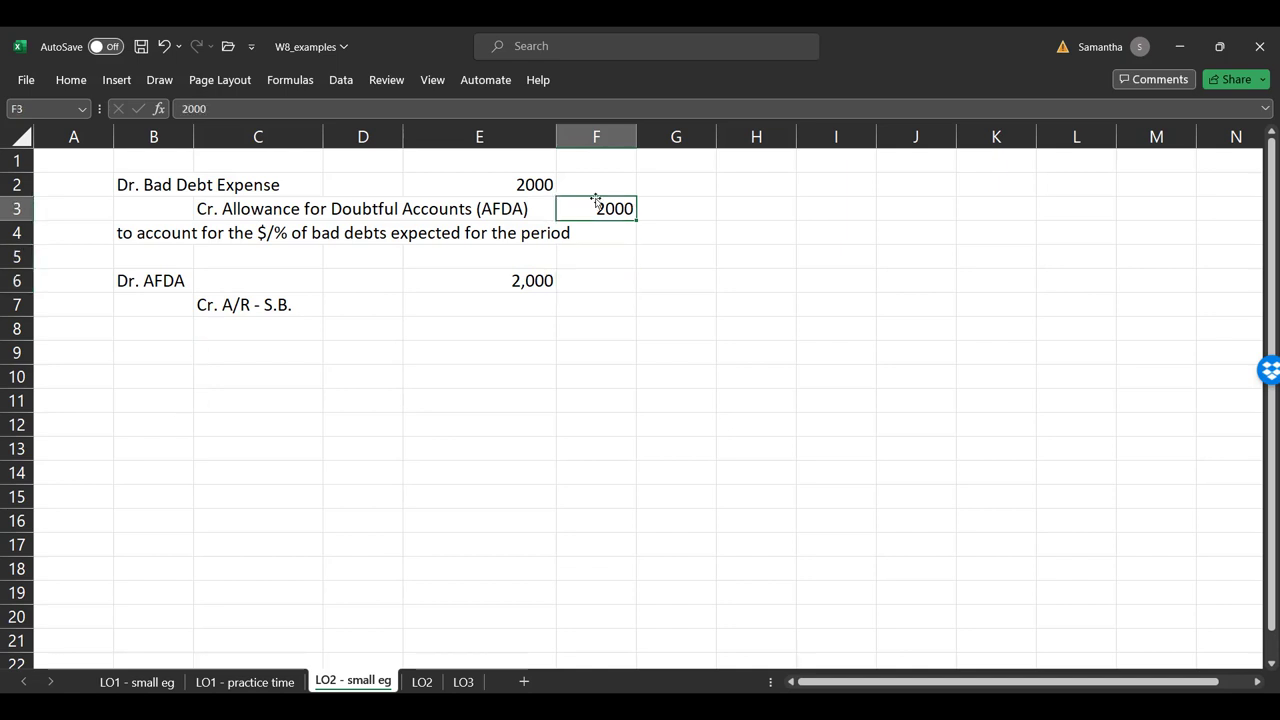
left_click(514, 275)
key("ctrl+c")
left_click(571, 299)
key("ctrl+v")
Add the explanation in B8 for writing off the customer's uncollectible account
left_click(160, 343)
left_click(159, 336)
type("to write off S")
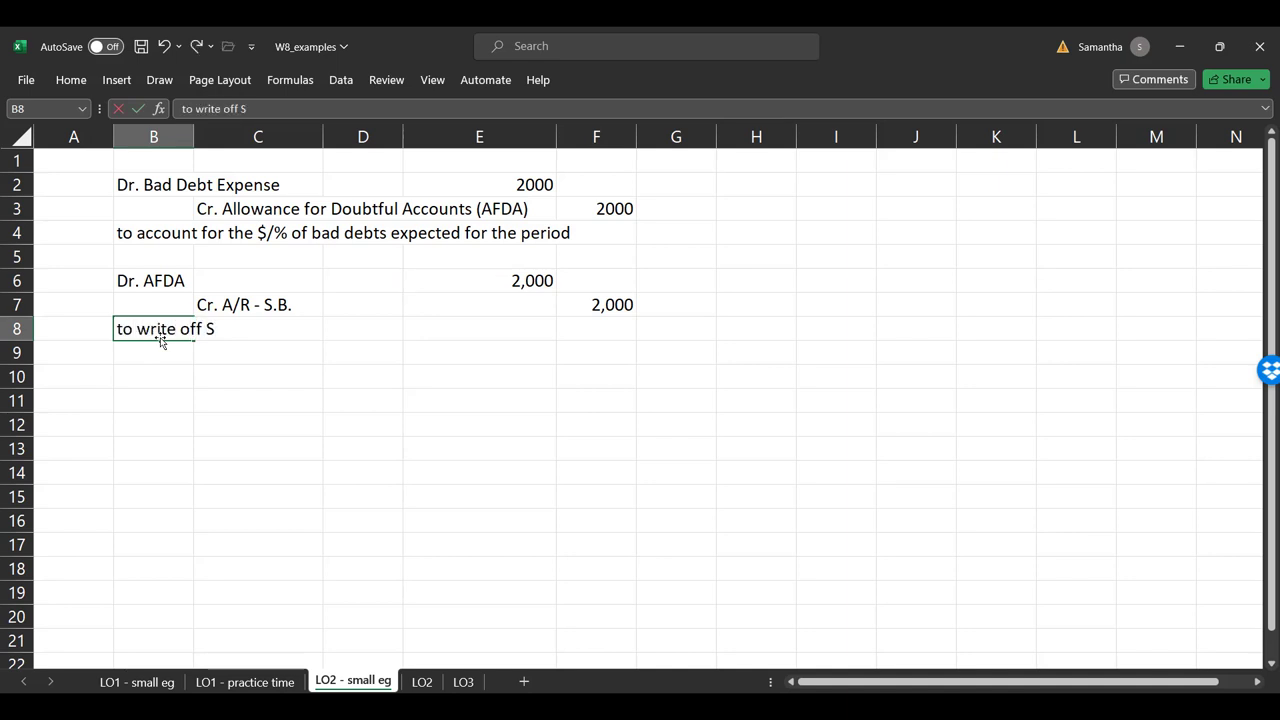
type("B's AR whe")
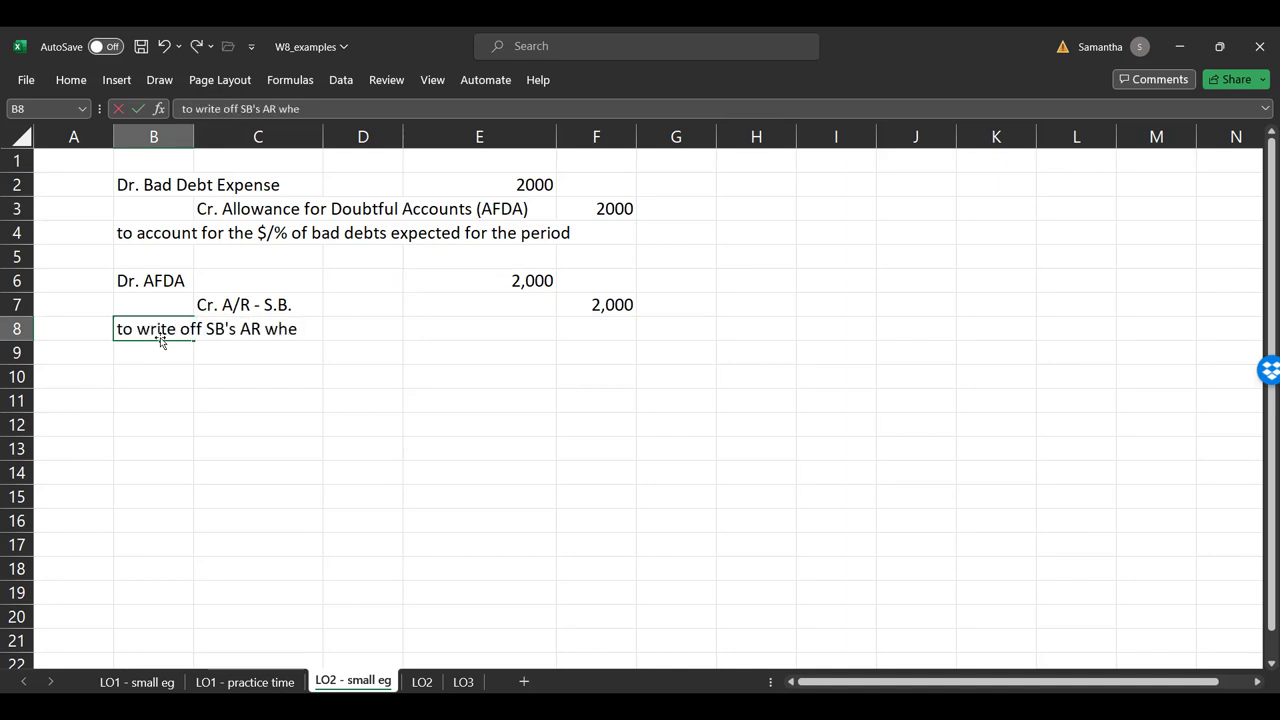
type("n their ")
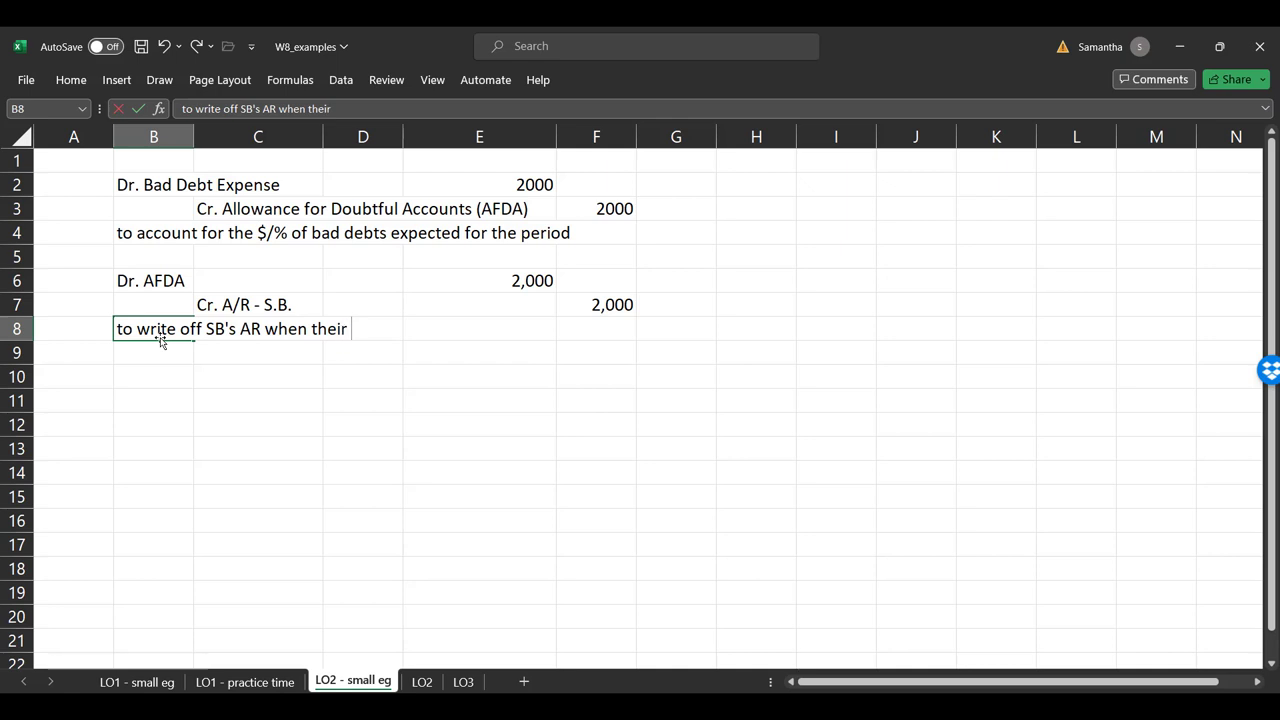
type("TV got cancelle")
type("d and they sai")
type("d")
type(" the")
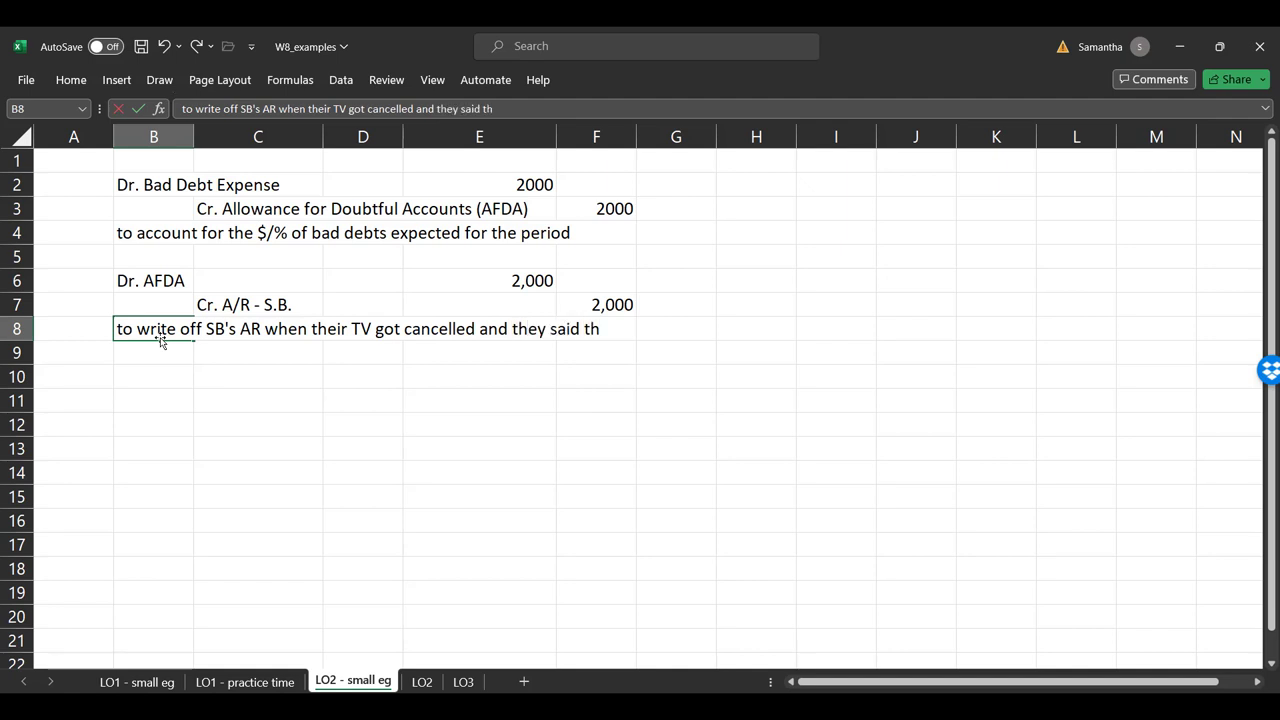
key("BackSpace")
key("BackSpace")
key("BackSpace")
key("BackSpace")
key("BackSpace")
key("BackSpace")
key("BackSpace")
key("BackSpace")
key("BackSpace")
key("BackSpace")
key("BackSpace")
key("BackSpace")
key("BackSpace")
key("BackSpace")
type(".....")
key("Return")
key("Return")
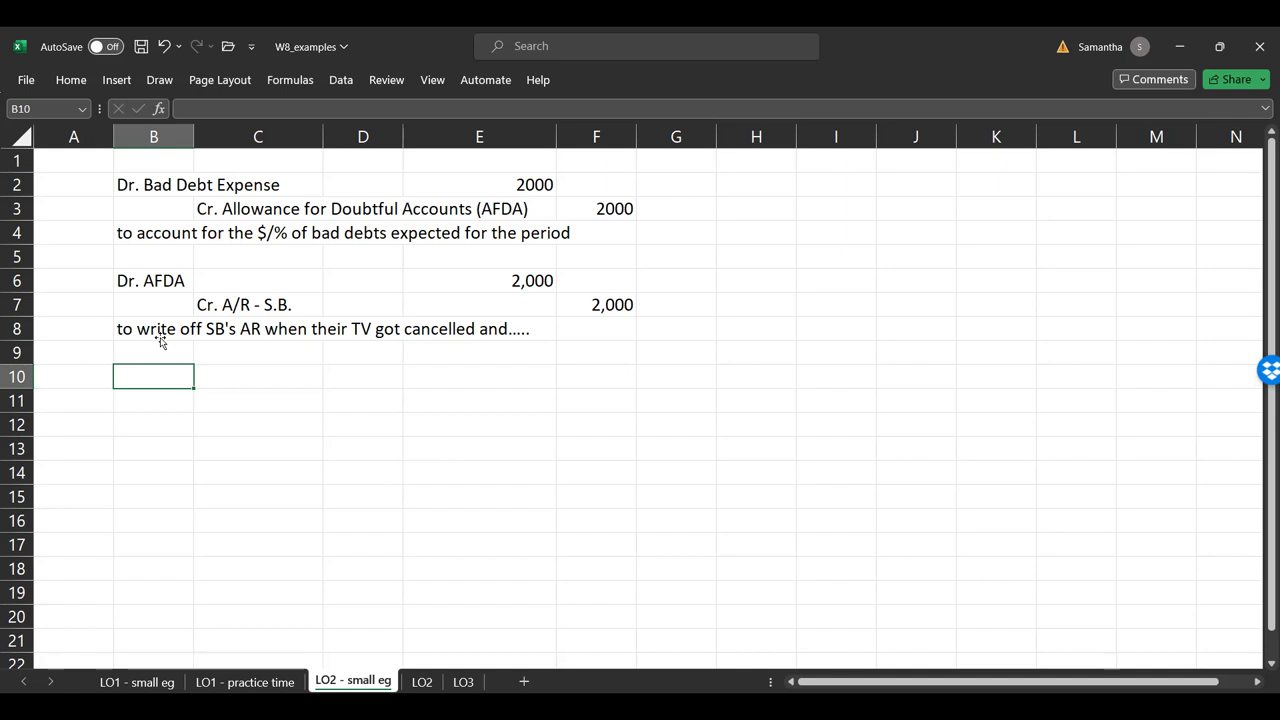
Add the heading 'BAD DEBT RECOVERY' in B10
type("BAD DEBT RWECO")
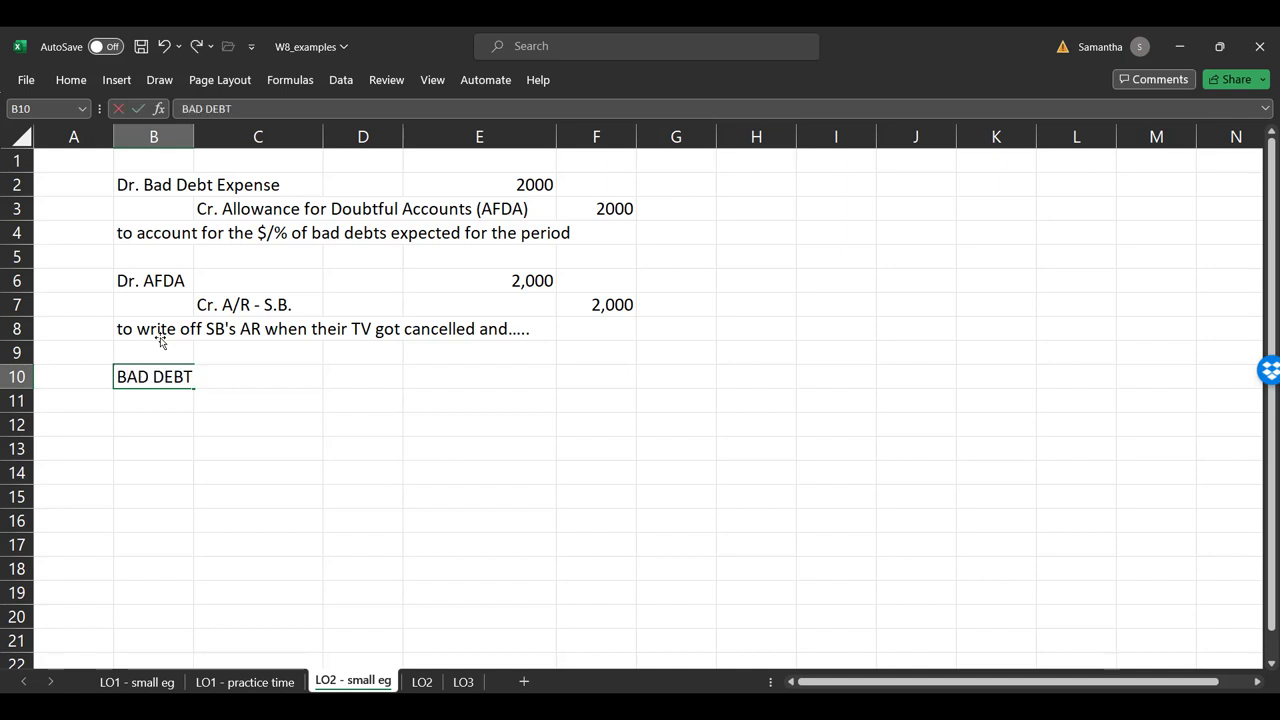
key("BackSpace")
key("BackSpace")
key("BackSpace")
key("BackSpace")
key("BackSpace")
type("RECOVERY")
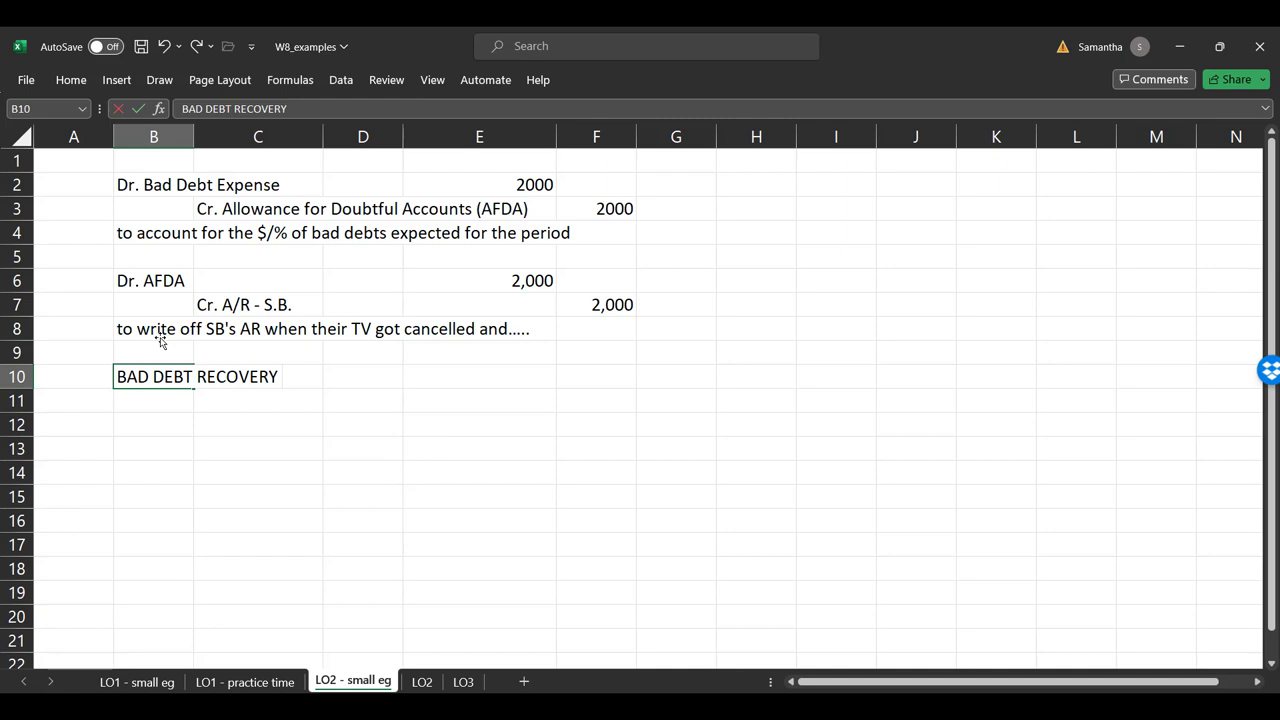
key("Return")
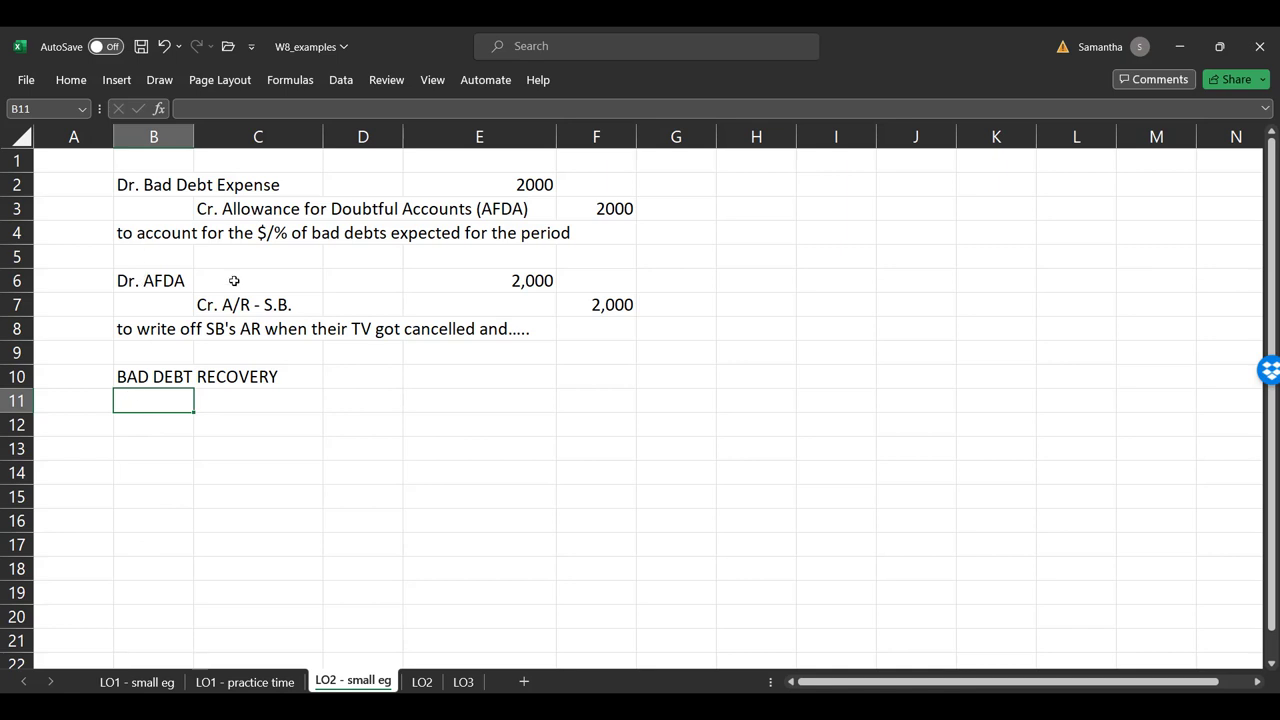
left_click_drag(158, 286, 363, 306)
Enter the reinstatement lines: Dr. A/R for the customer and an indented Cr. AFDA
left_click(186, 418)
left_click(173, 396)
type("C")
key("BackSpace")
type("Dr.")
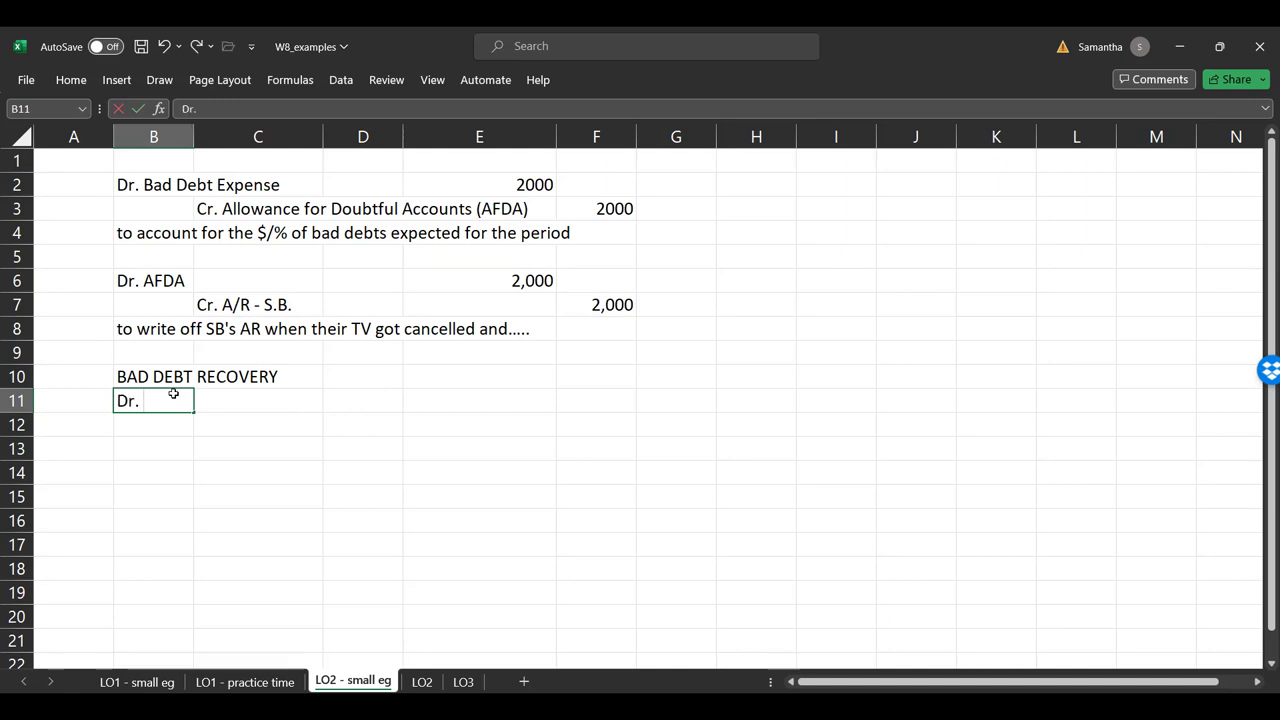
type(" A/R - SB")
key("Return")
key("Right")
type("Cr.")
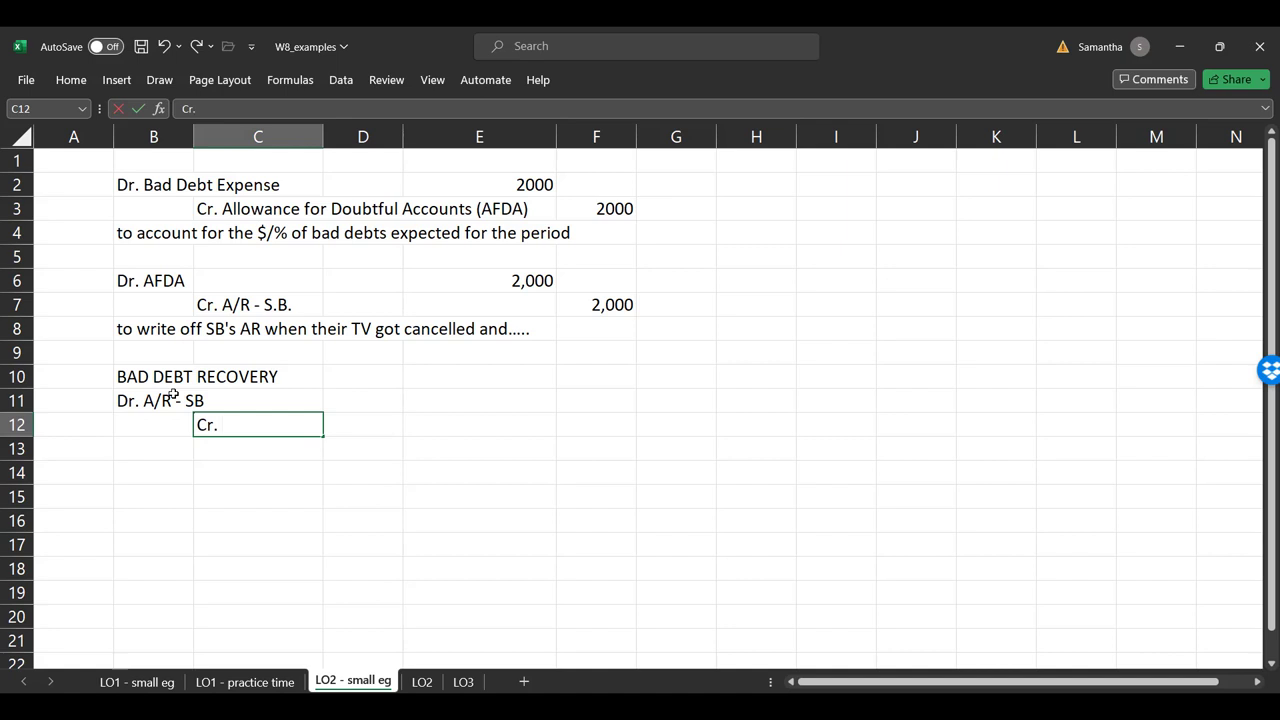
type(" AFDA")
key("Up")
Set the A/R debit in E11 to =E6 (2,000) and paste it as the AFDA credit
key("Right")
key("Right")
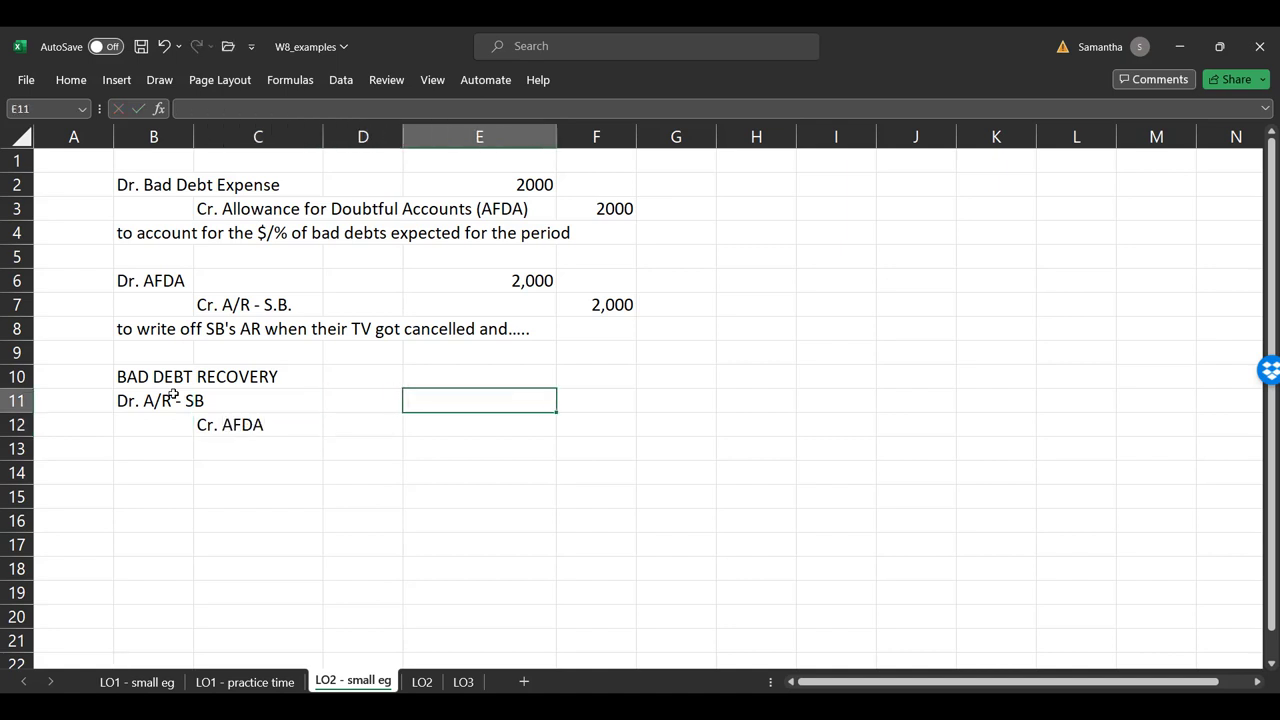
type("=")
key("Up")
key("Up")
key("Up")
key("Up")
key("Up")
key("Return")
key("Up")
key("ctrl+c")
key("Right")
key("Down")
key("ctrl+v")
Type the note 'step 1 to reinstate the account' under the entry
key("Left")
key("Left")
key("Left")
key("Down")
key("Left")
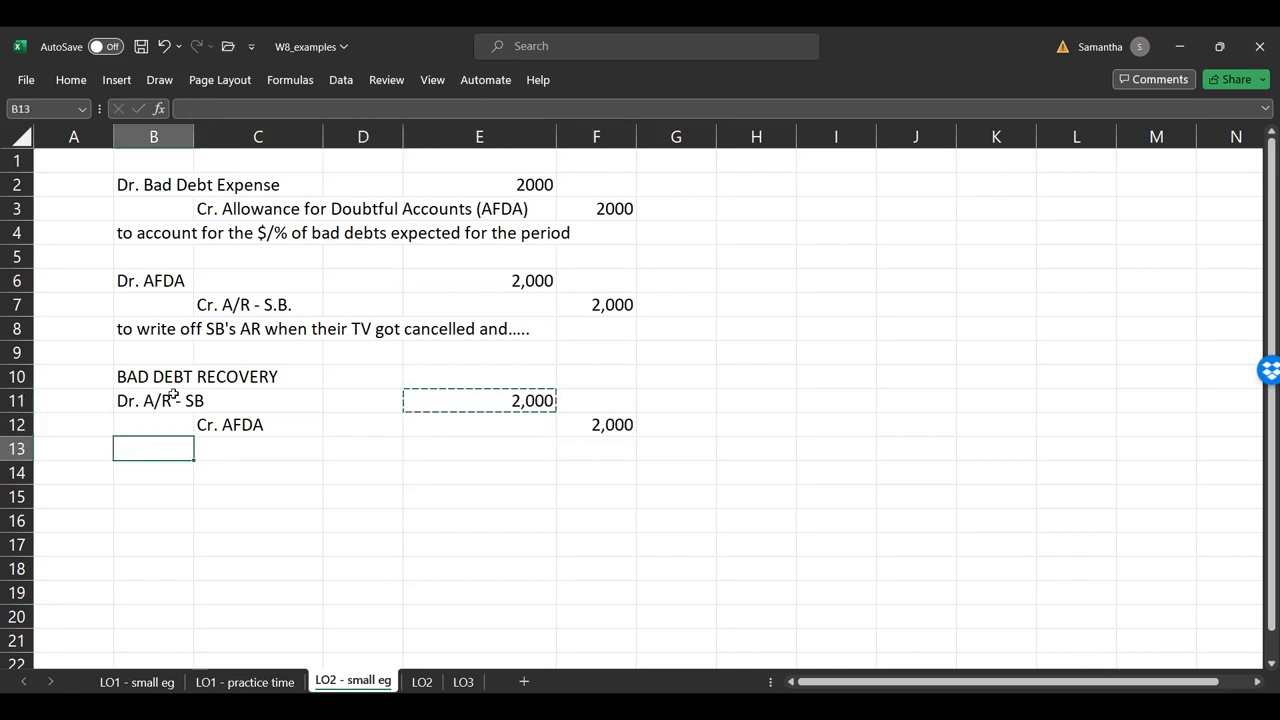
type("to")
key("BackSpace")
key("BackSpace")
key("BackSpace")
type("step 1 to reinstatethe accou")
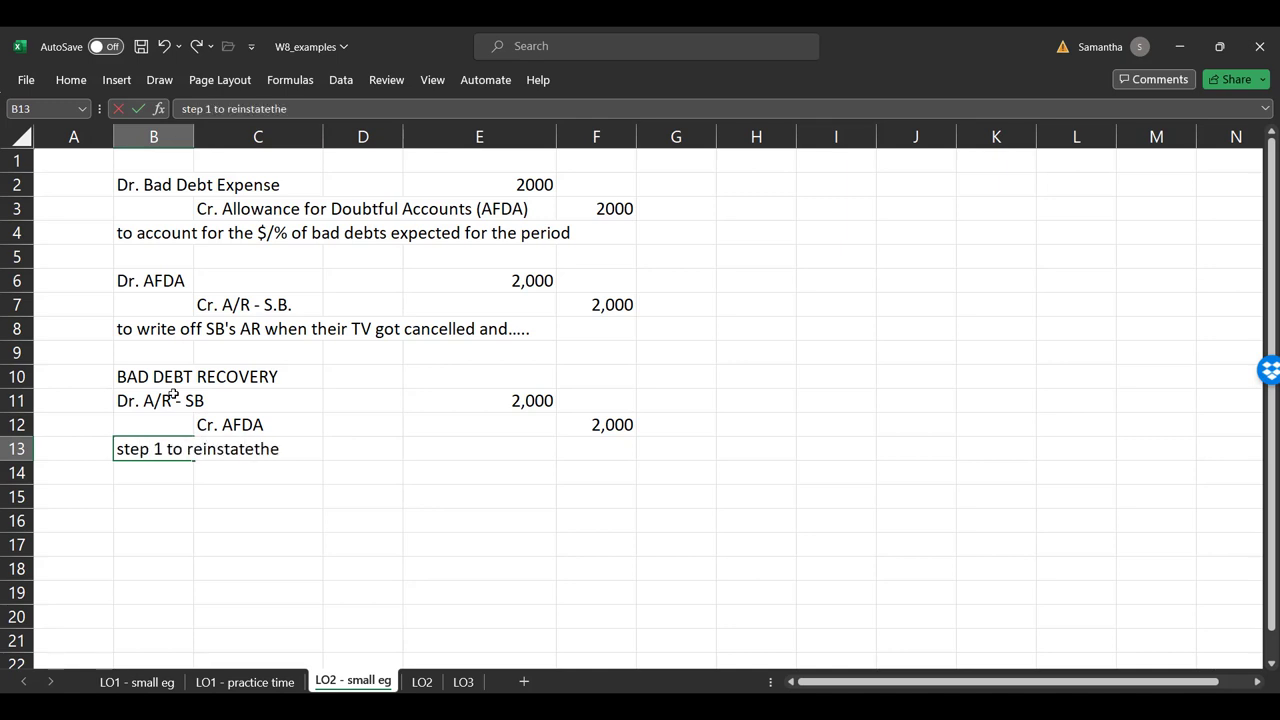
key("BackSpace")
key("BackSpace")
key("BackSpace")
key("BackSpace")
key("BackSpace")
key("BackSpace")
key("BackSpace")
key("BackSpace")
key("BackSpace")
Finish the step 1 note, then enter the step 2 lines Dr. Cash and Cr. A/R for the customer
type("the account")
key("Return")
key("Return")
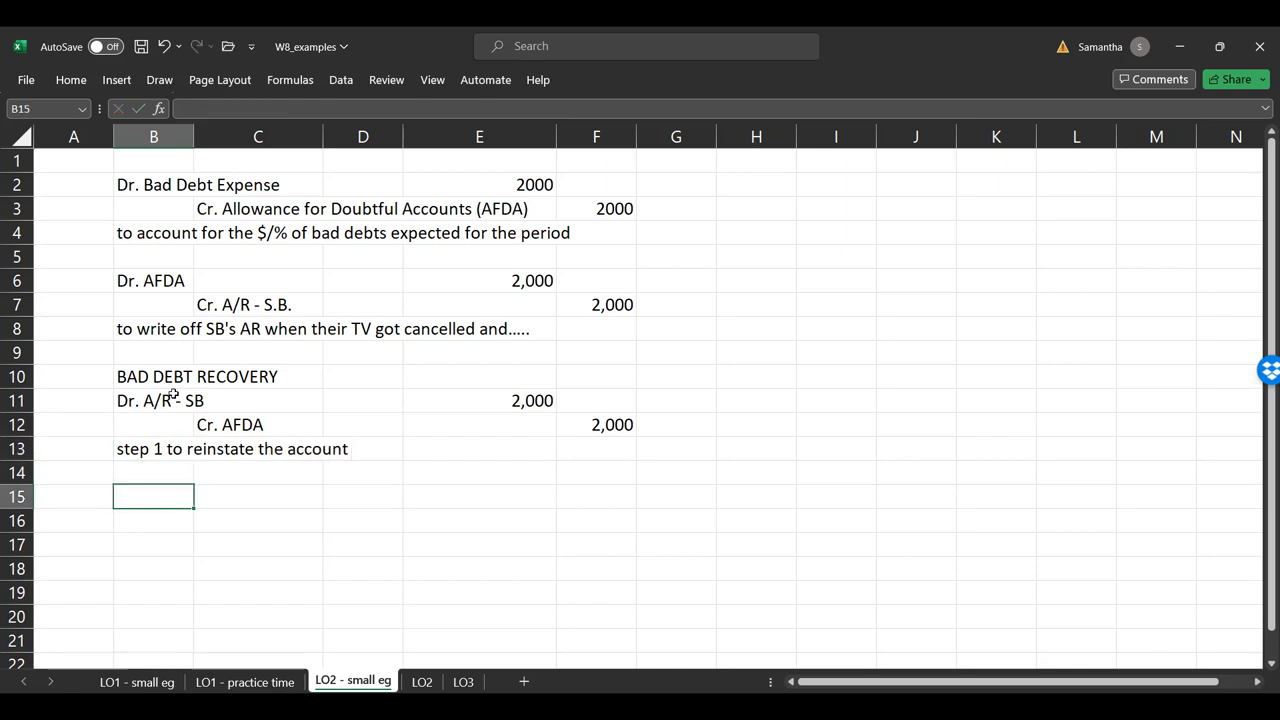
type("Cash")
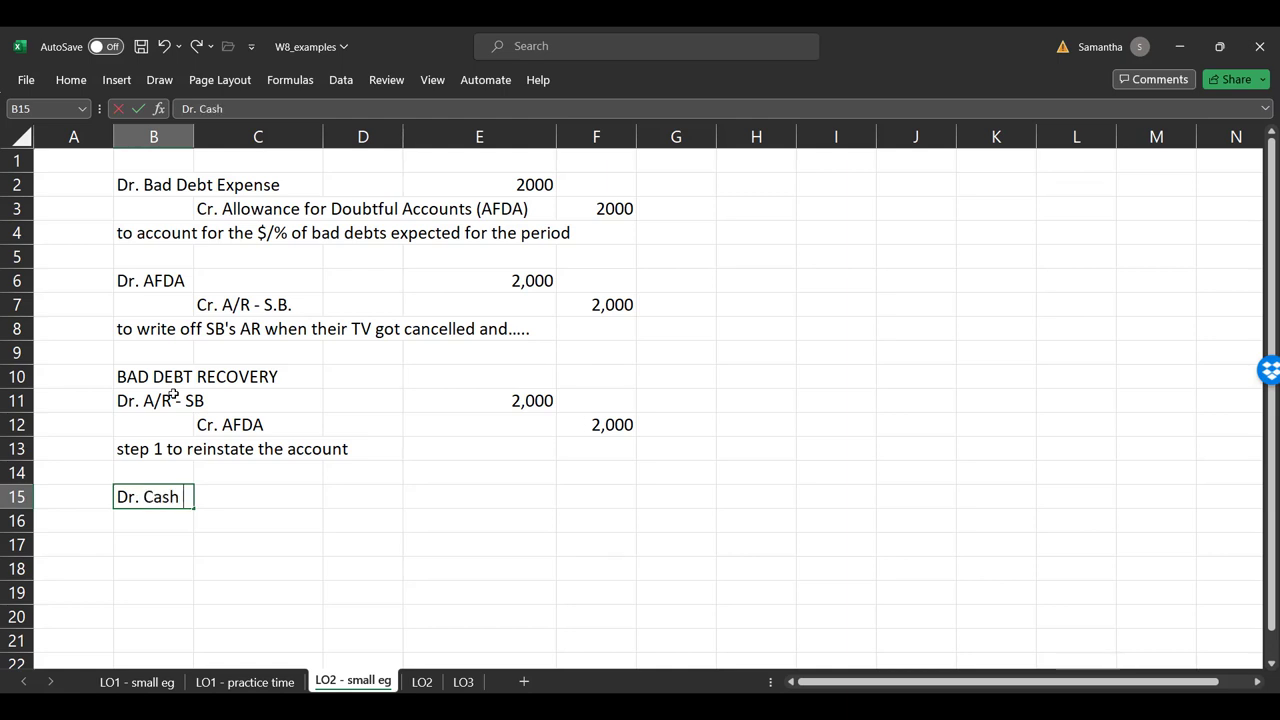
key("Return")
key("Tab")
type("Cr. ")
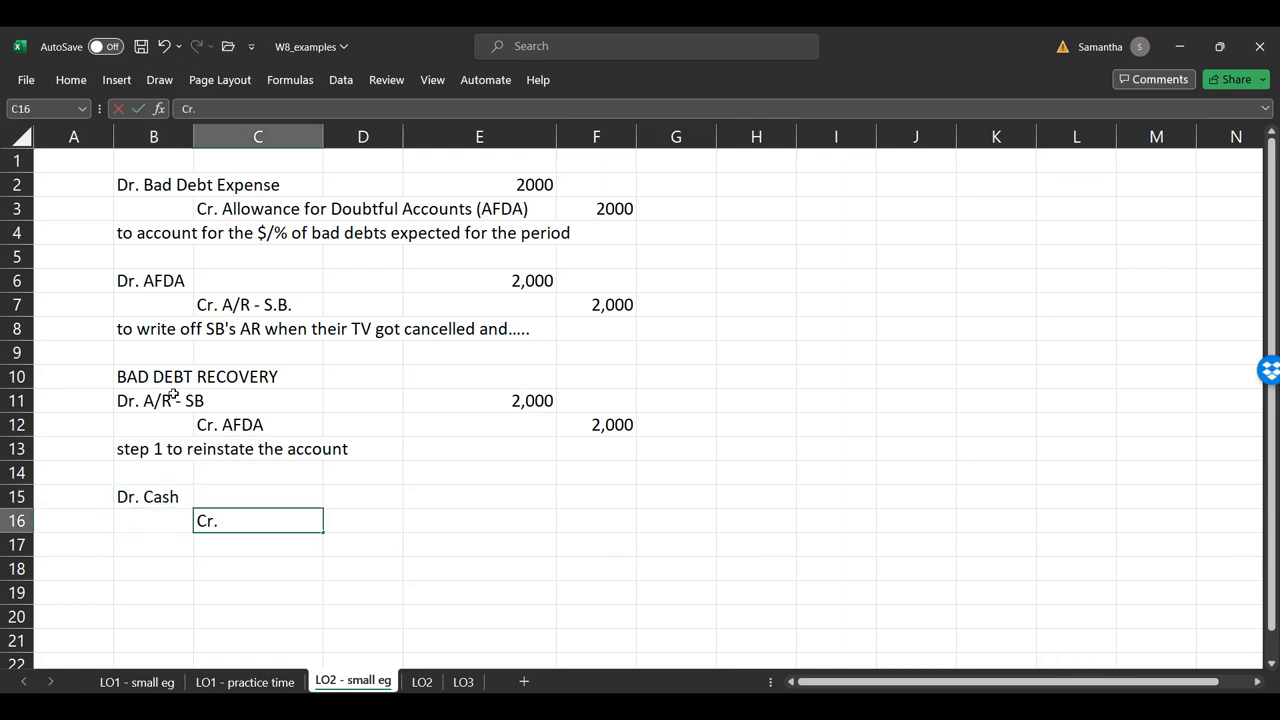
type("A/R - SB")
key("Tab")
Add the step 2 note saying it reflects the customer's final payment
key("Return")
key("Left")
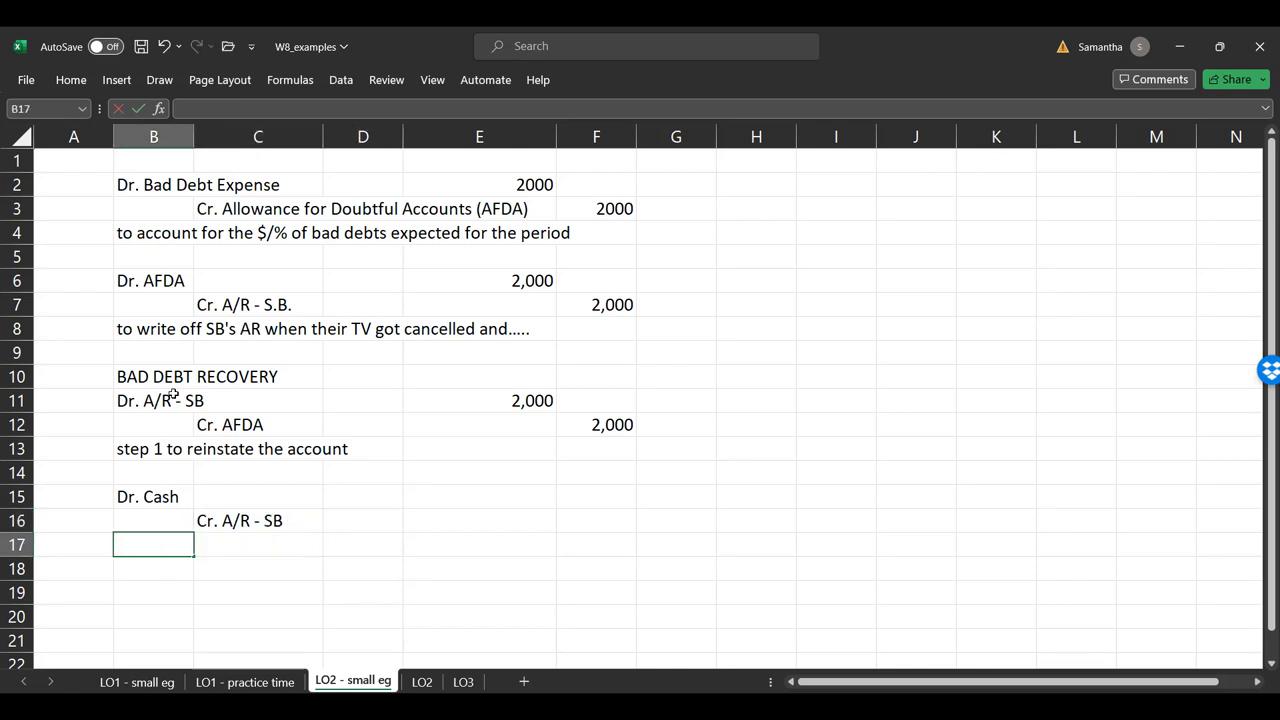
type("Step 2 t")
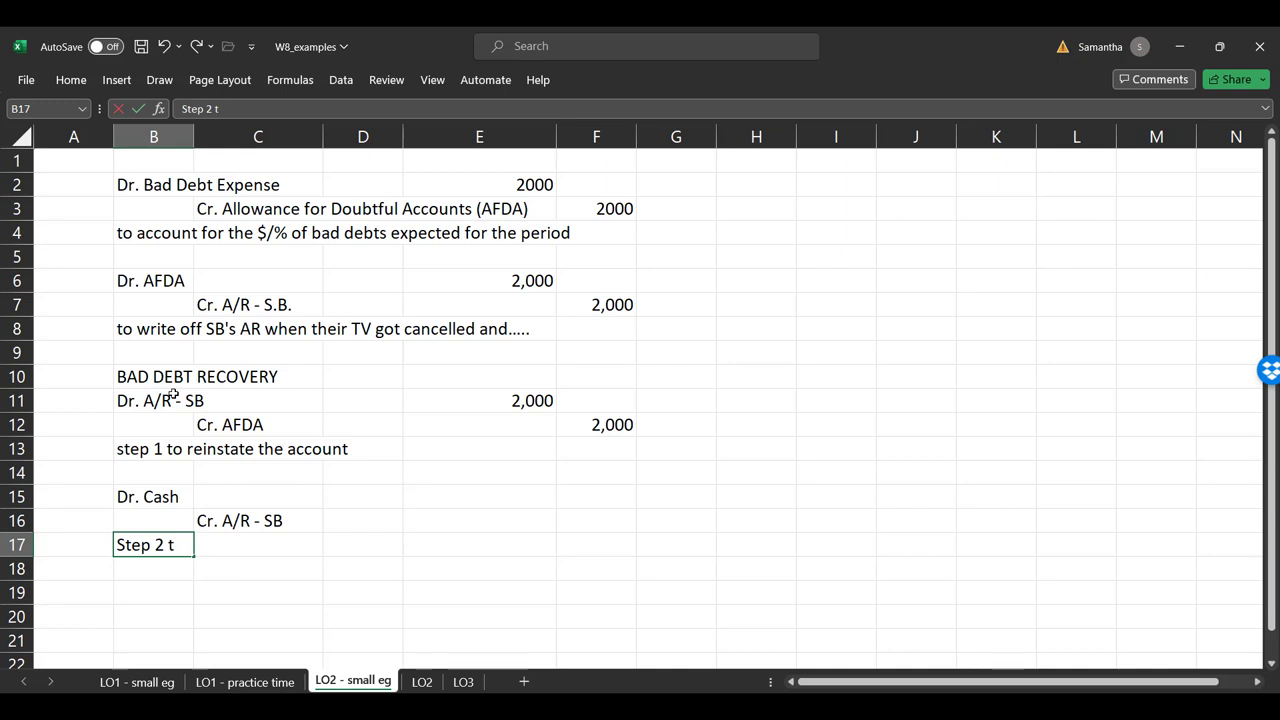
type("o refp")
key("BackSpace")
type("lect payment")
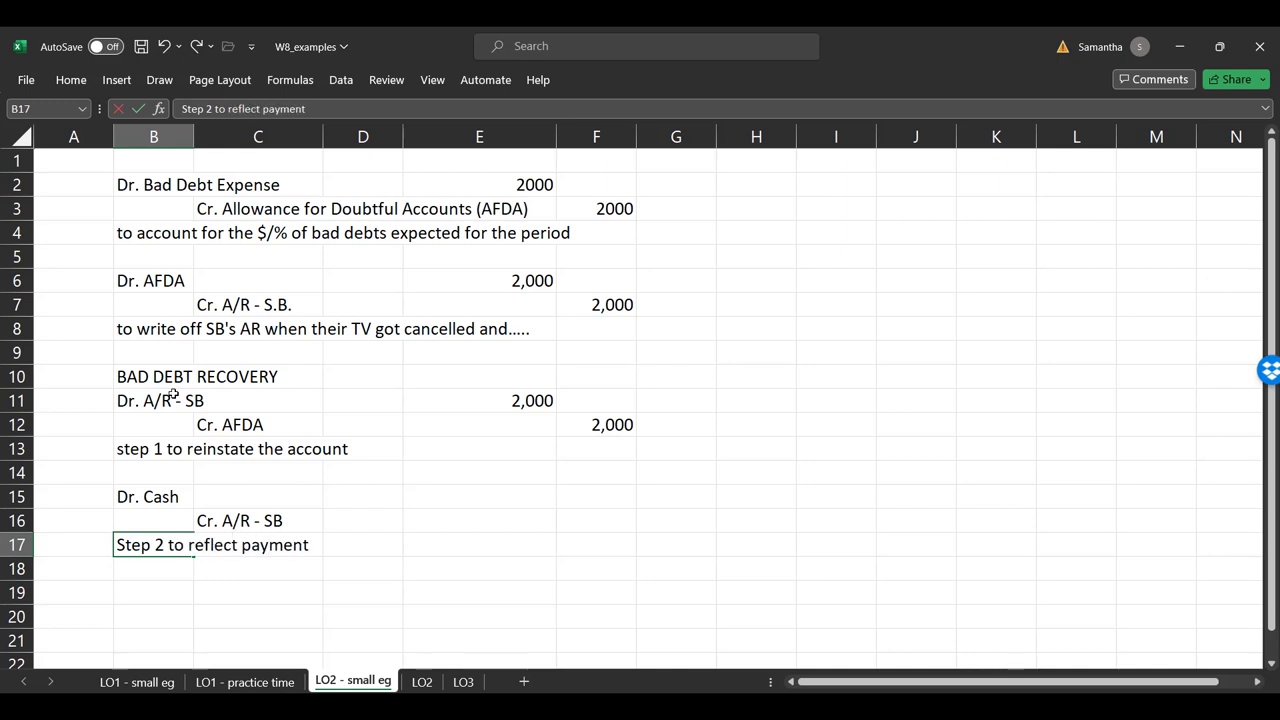
type(" of Square Pants")
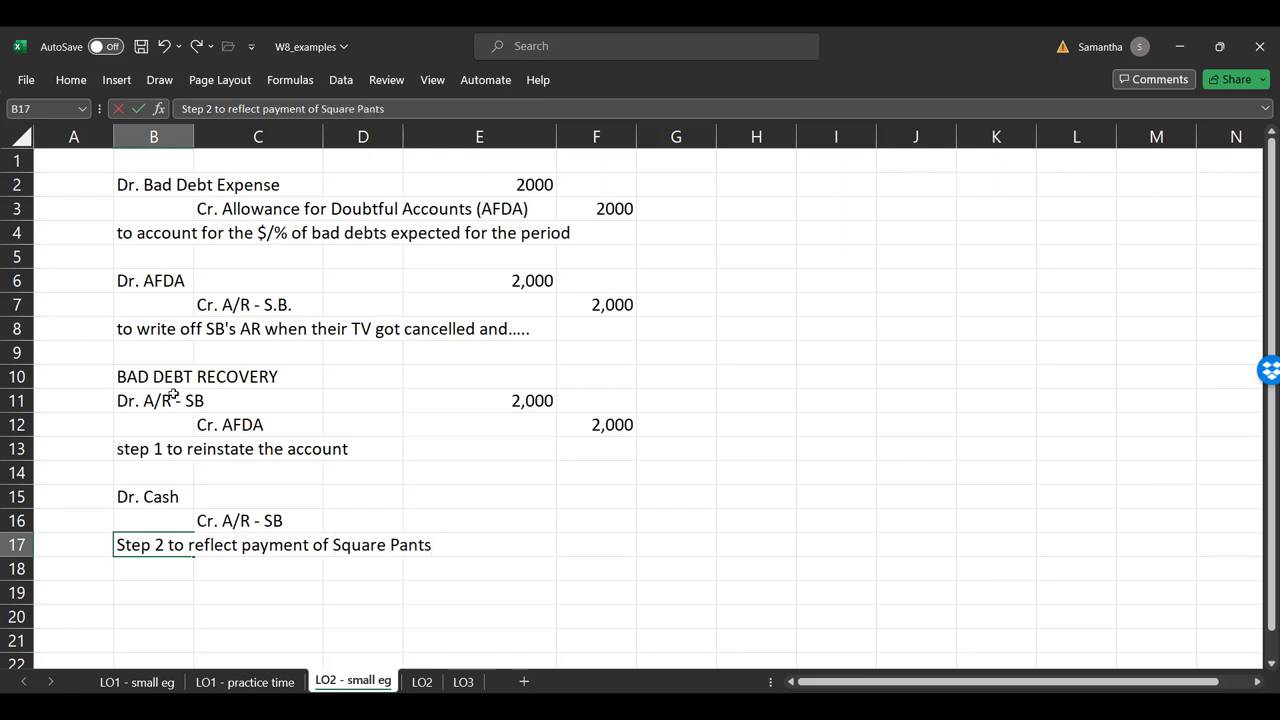
type("...finally!!")
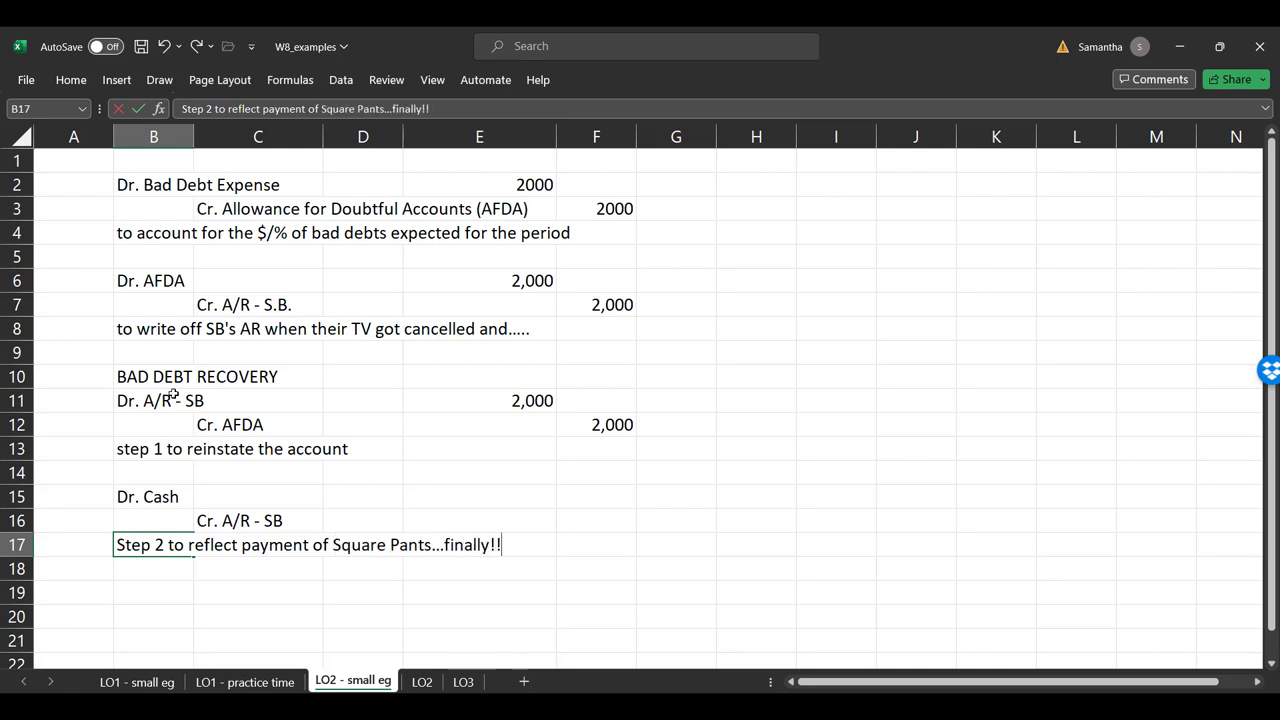
key("Return")
Set the Cash debit in E15 to =E11 (2,000) and paste it as the A/R credit in F16
key("Up")
key("Right")
key("Right")
key("Up")
key("Up")
key("Right")
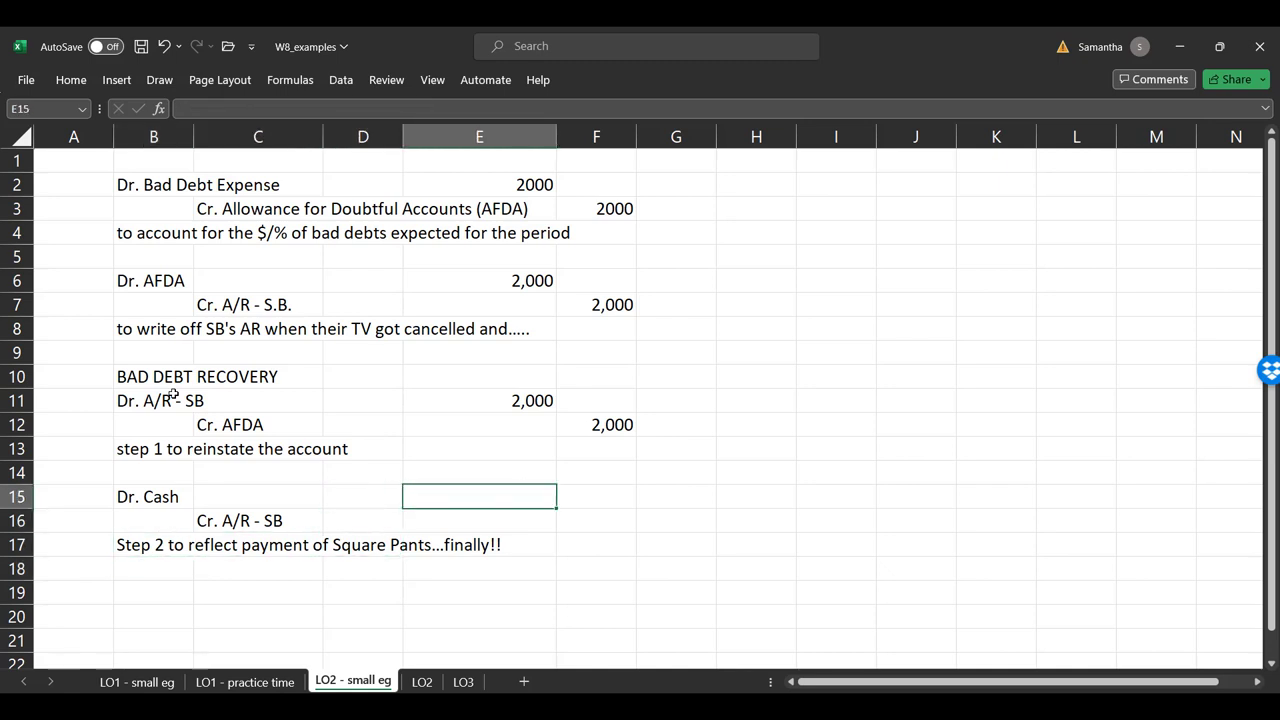
type("=")
key("Up")
key("Up")
key("Up")
key("Up")
key("Up")
key("Down")
key("Return")
key("Up")
key("ctrl+c")
key("Down")
key("Right")
key("ctrl+v")
key("Down")
key("Left")
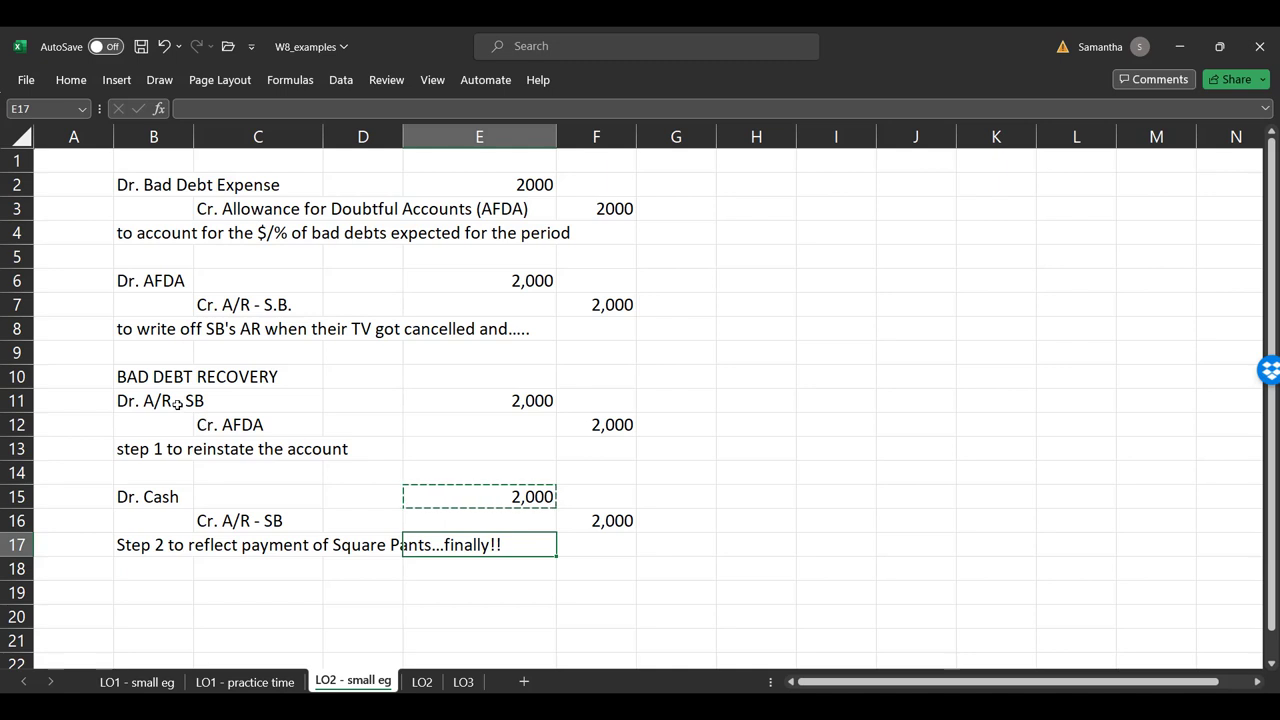
Highlight the step 1 reinstatement and step 2 cash entries for review
left_click_drag(175, 404, 201, 424)
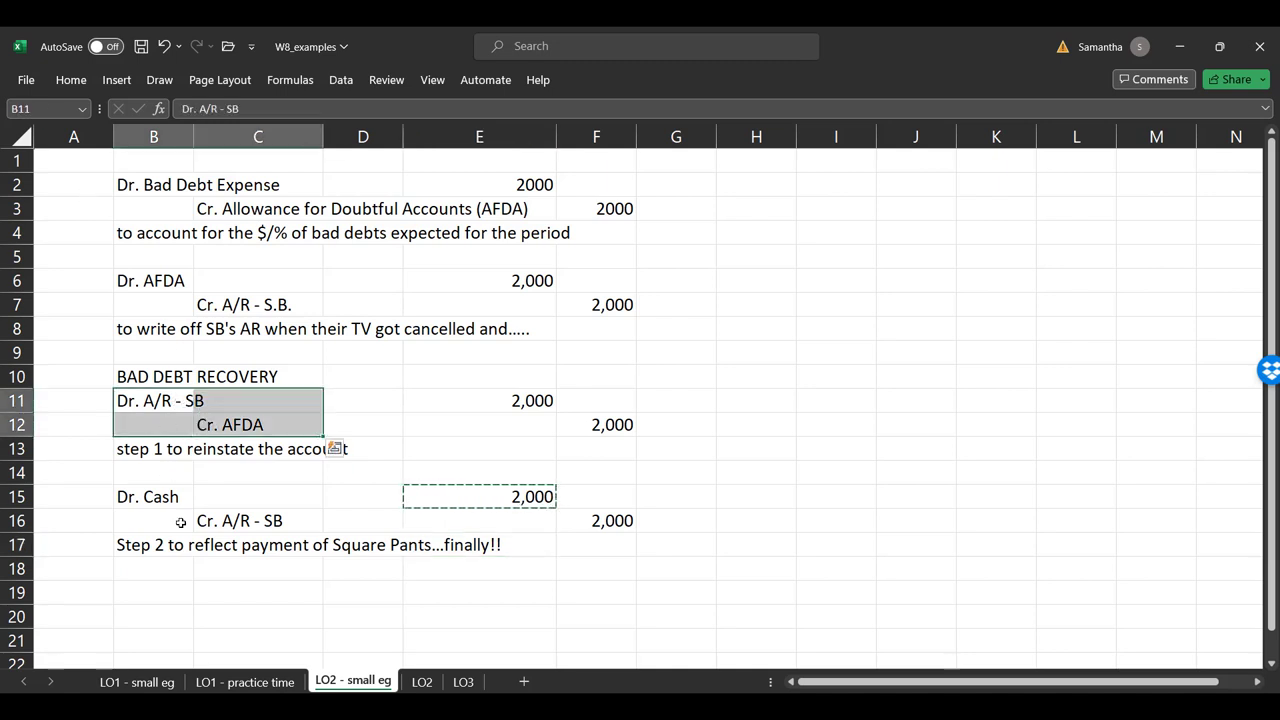
left_click(148, 496)
left_click_drag(148, 496, 408, 542)
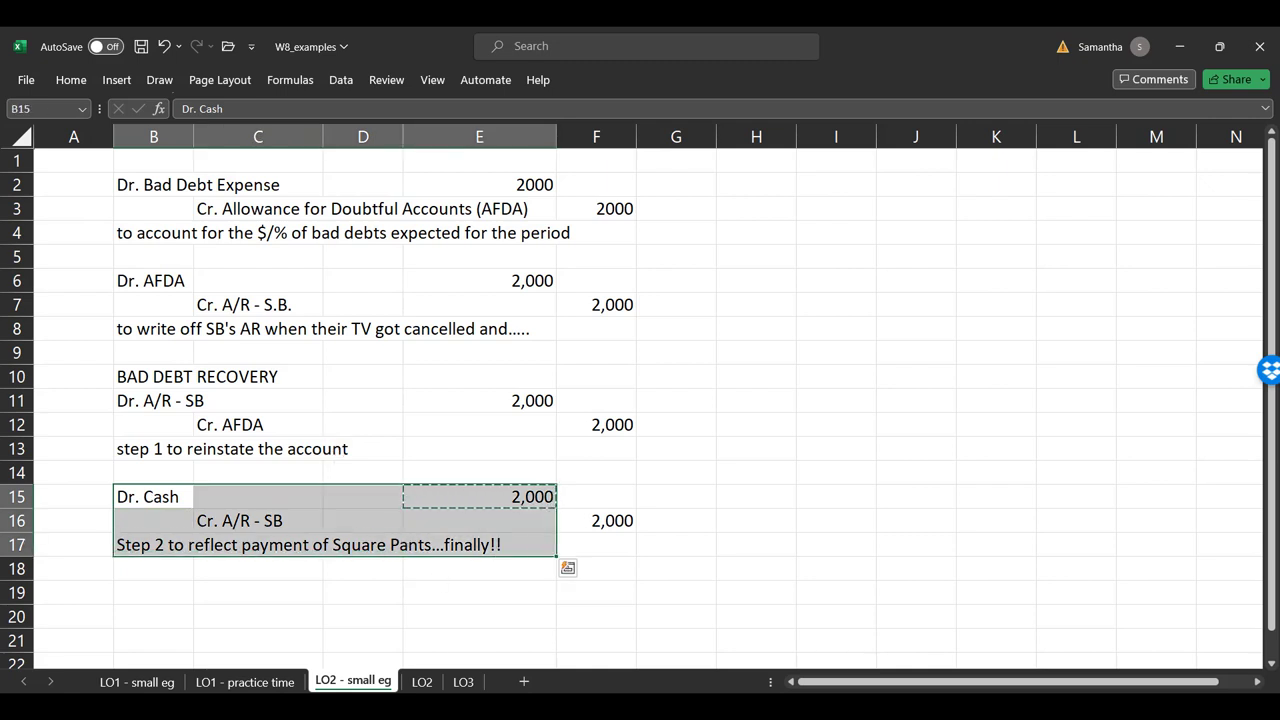